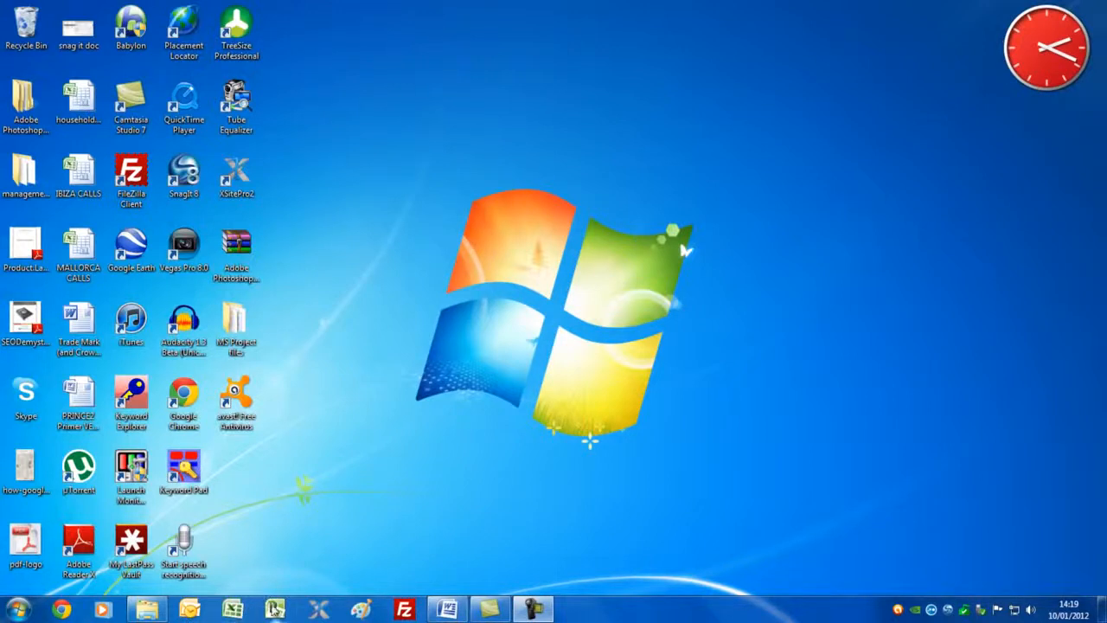
Step: Open Microsoft Project and set the new project's start date to 16 January 2012
left_click(274, 609)
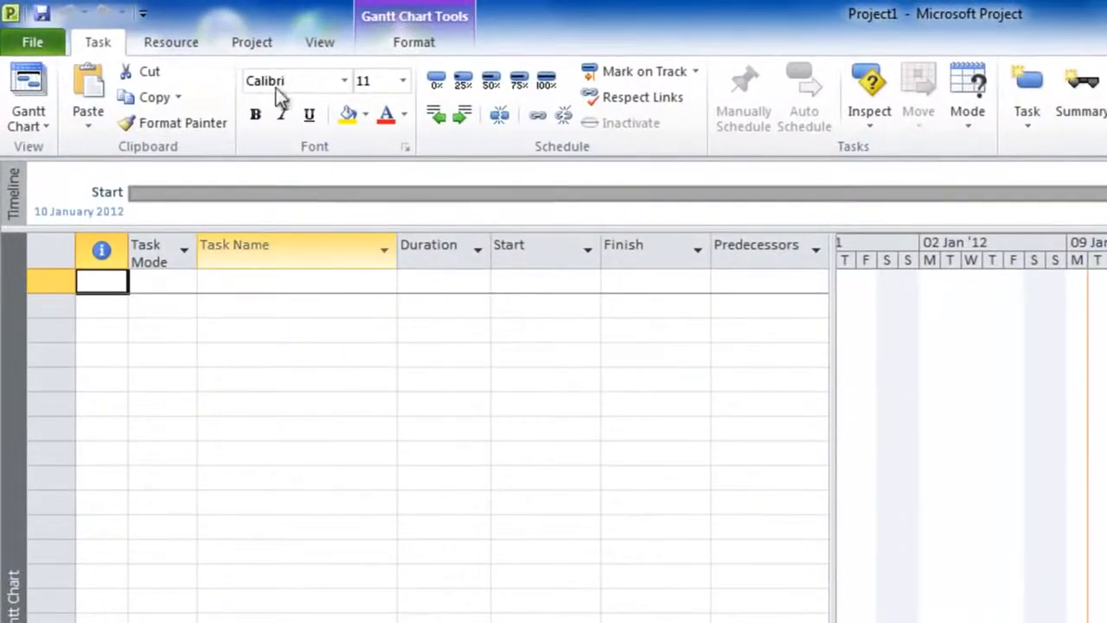
left_click(263, 44)
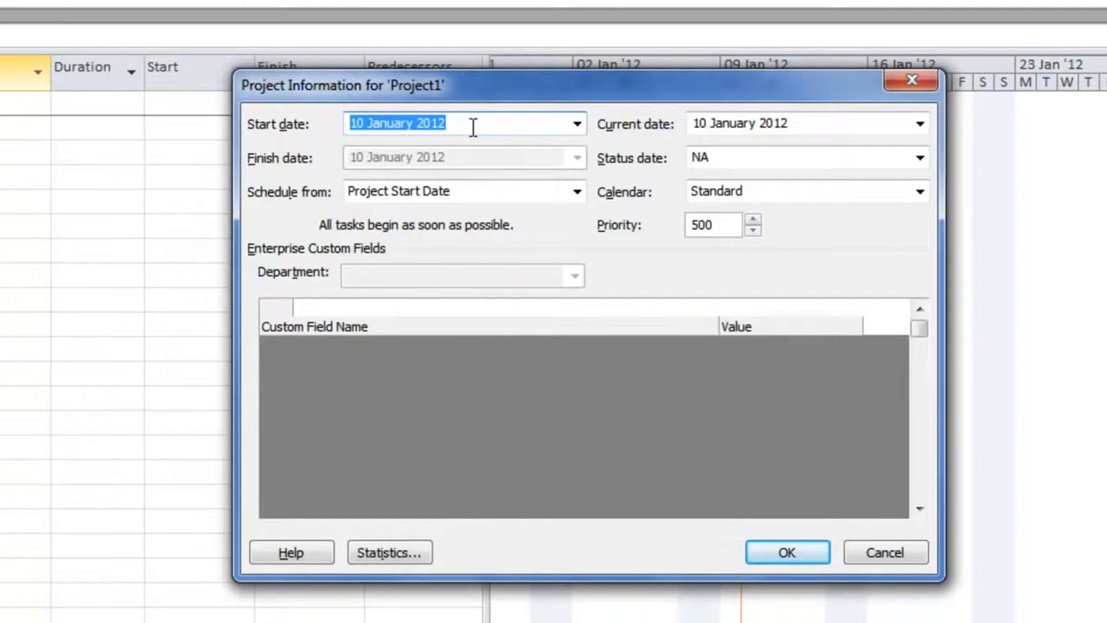
left_click(576, 125)
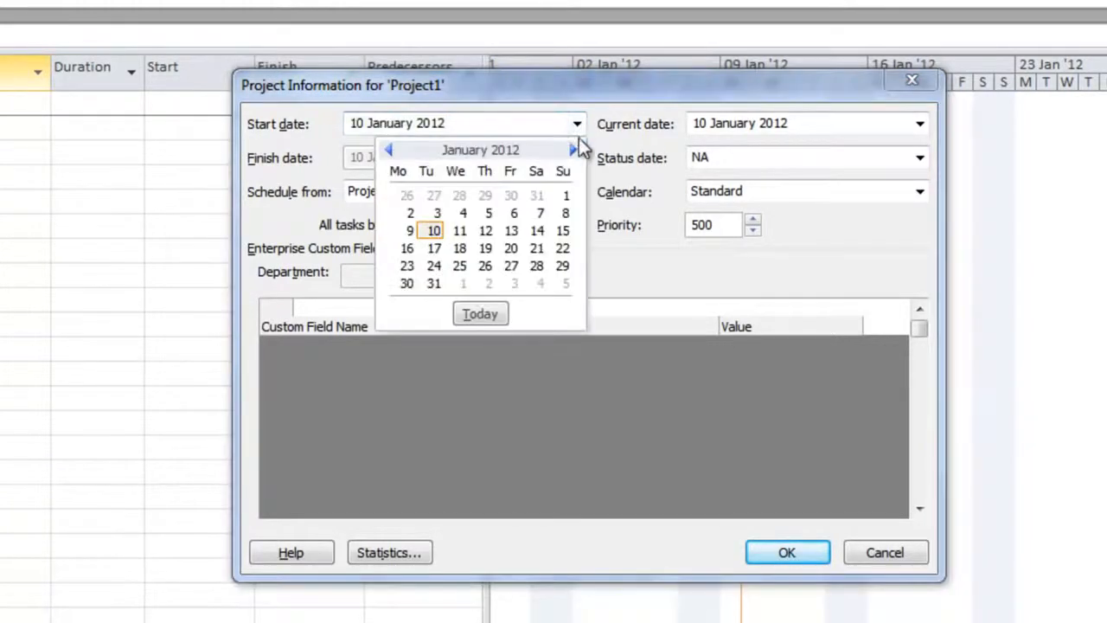
left_click(407, 248)
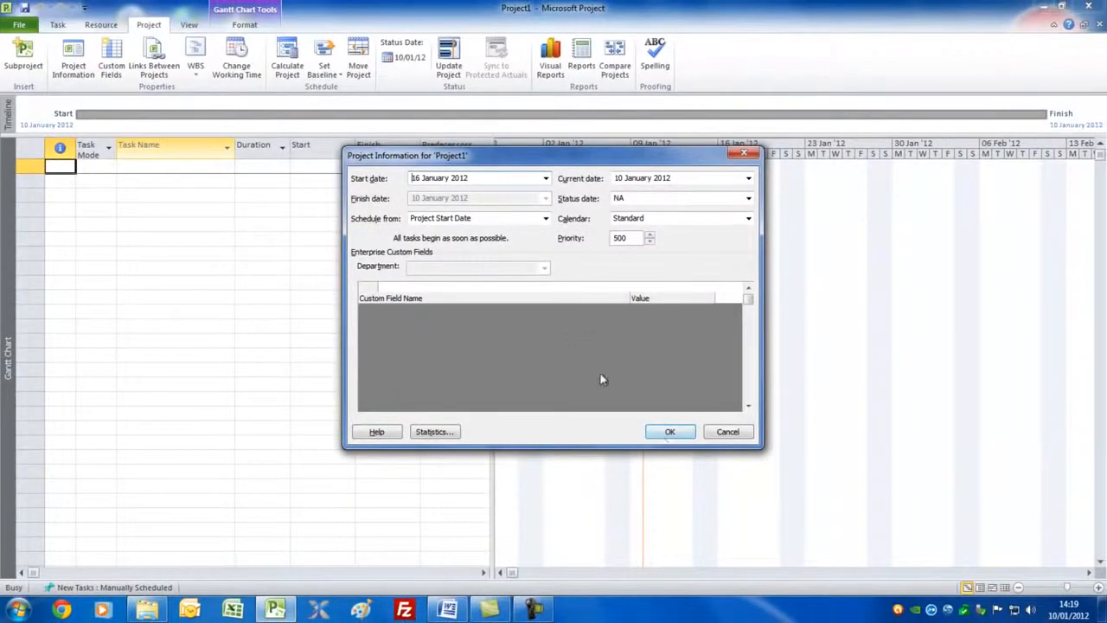
left_click(665, 433)
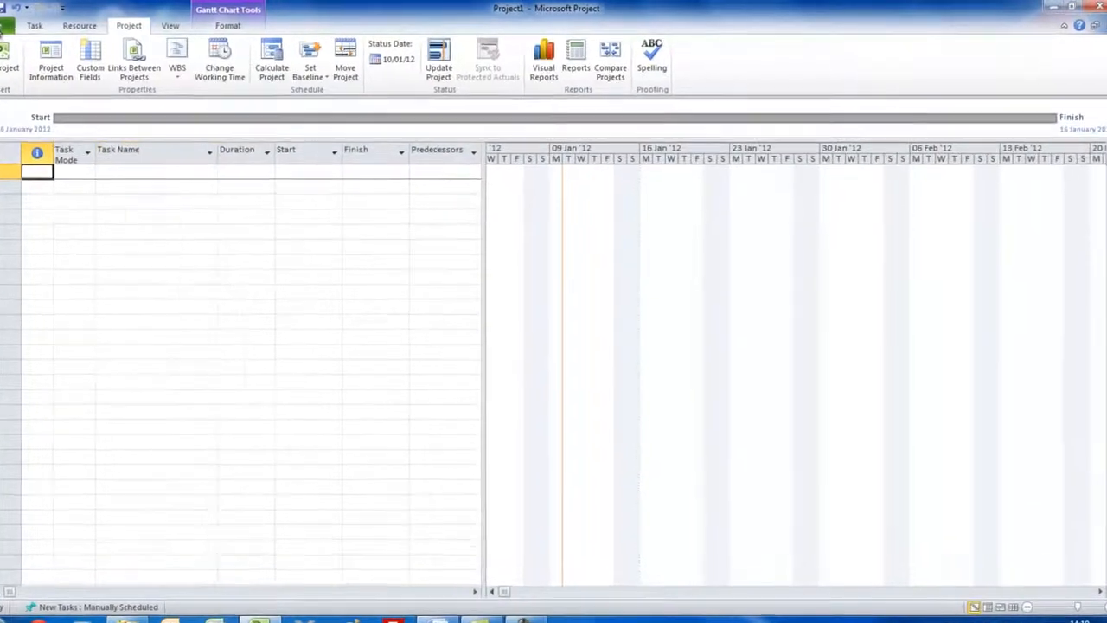
Step: Review the project options for display currency, scheduling, calculation and advanced settings, including the default standard rate
left_click(19, 26)
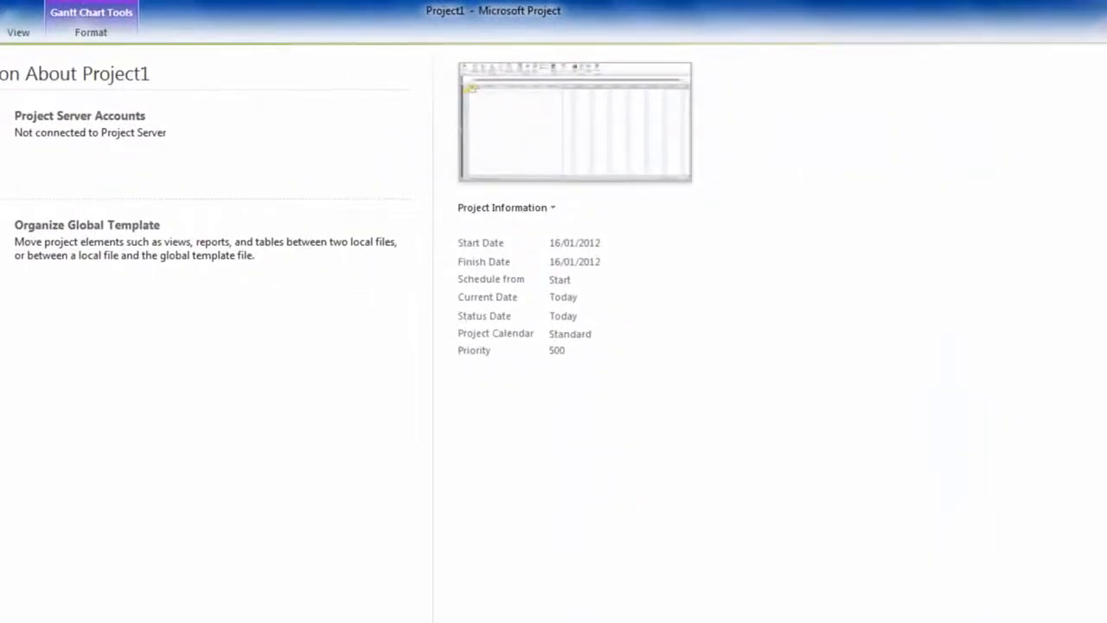
left_click(2, 451)
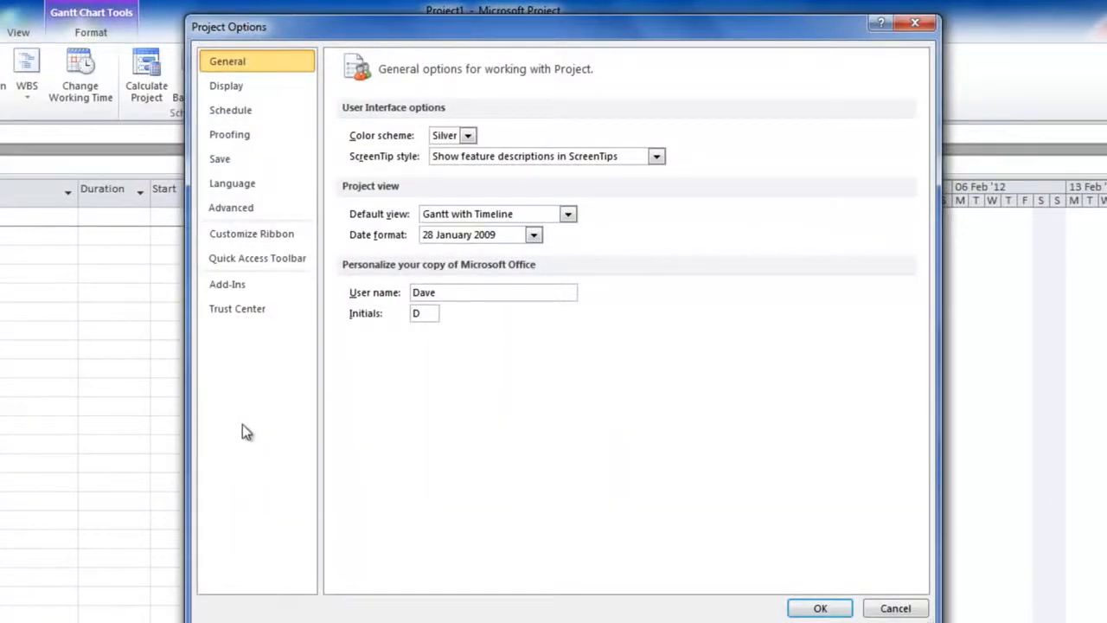
left_click(231, 92)
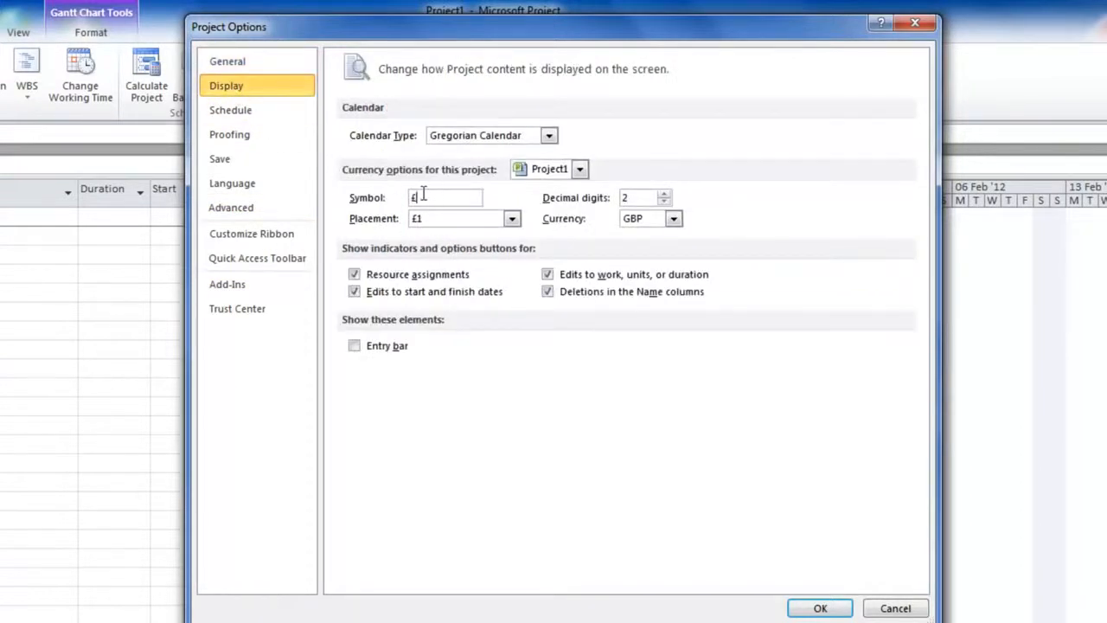
left_click(674, 220)
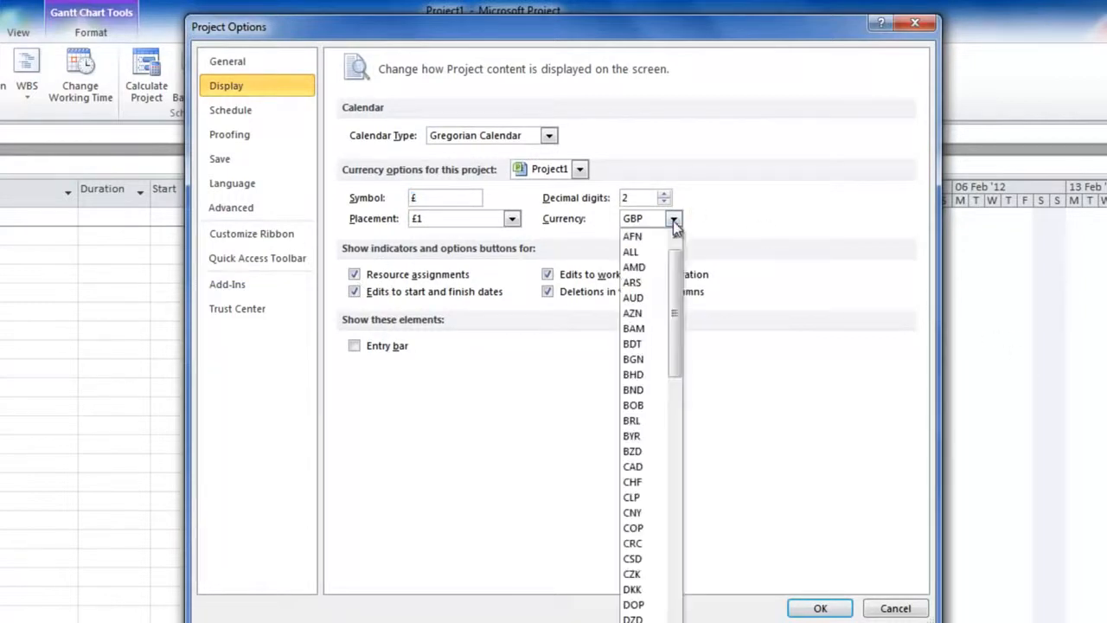
left_click(236, 115)
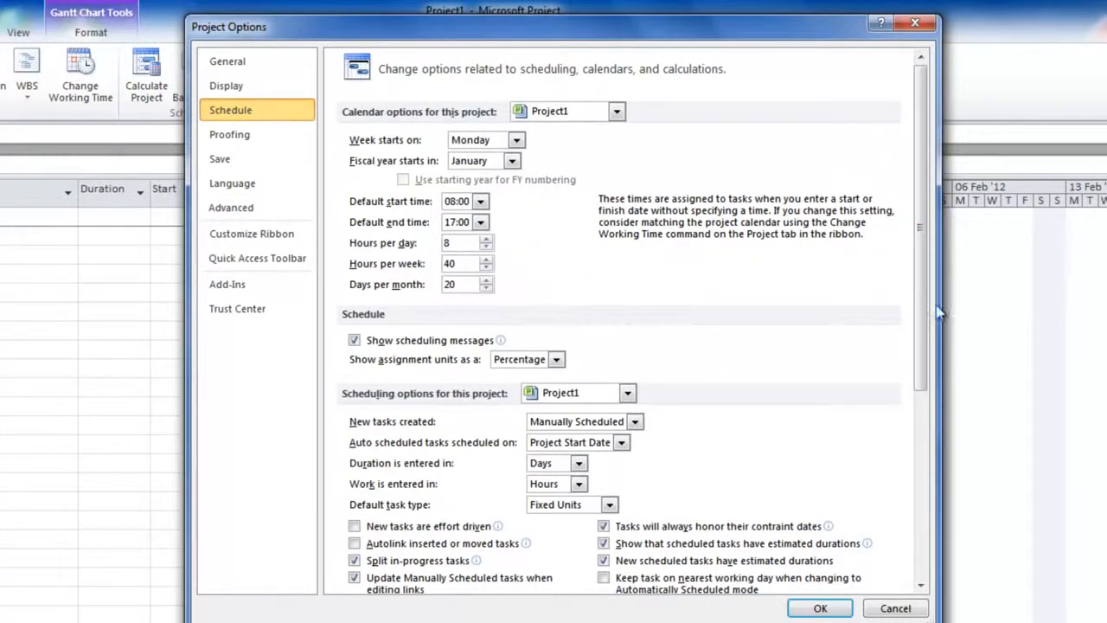
left_click_drag(914, 318, 917, 536)
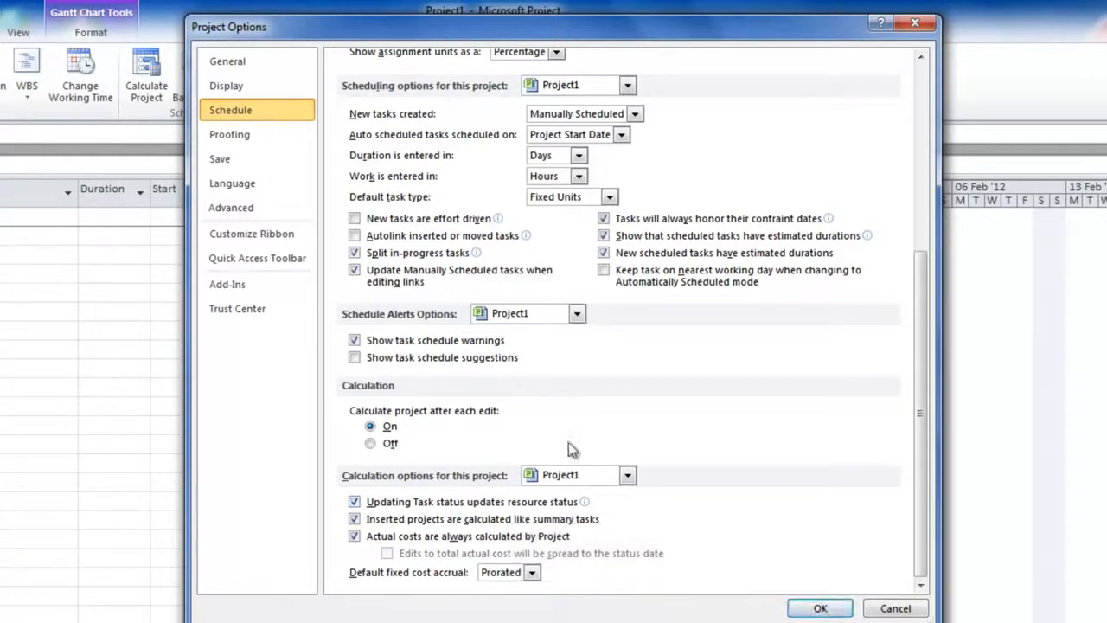
left_click(215, 209)
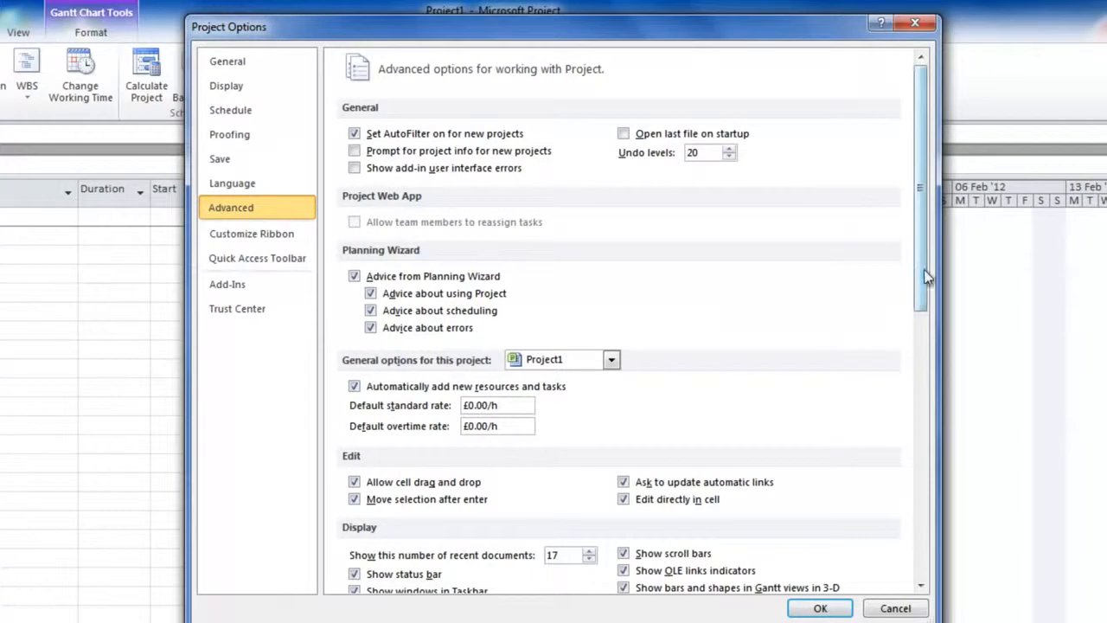
scroll(923, 275, "down", 3)
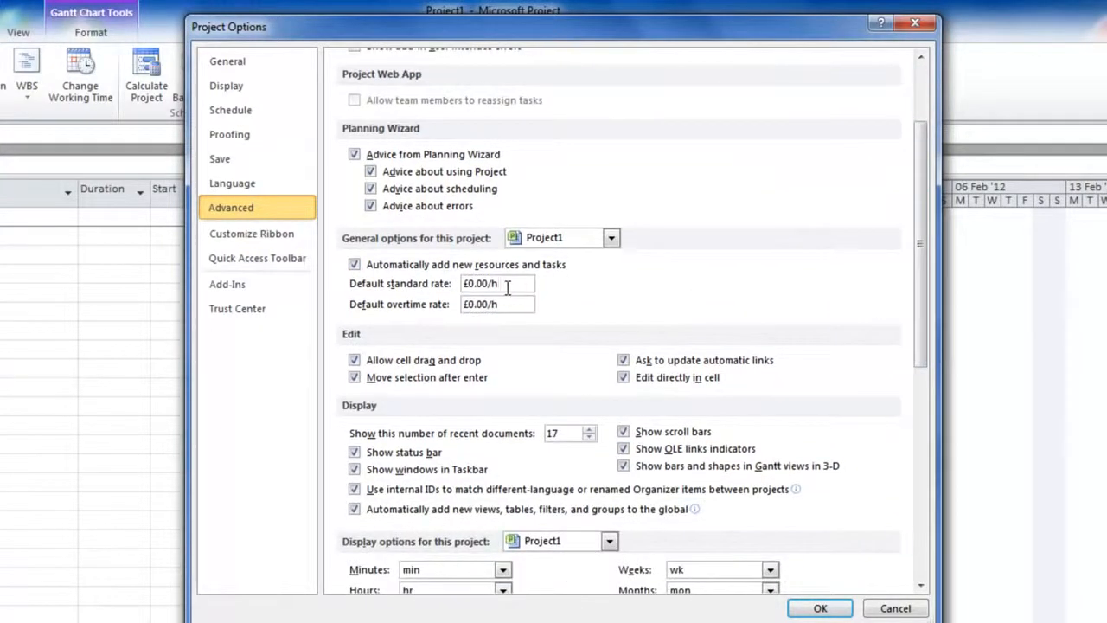
double_click(508, 288)
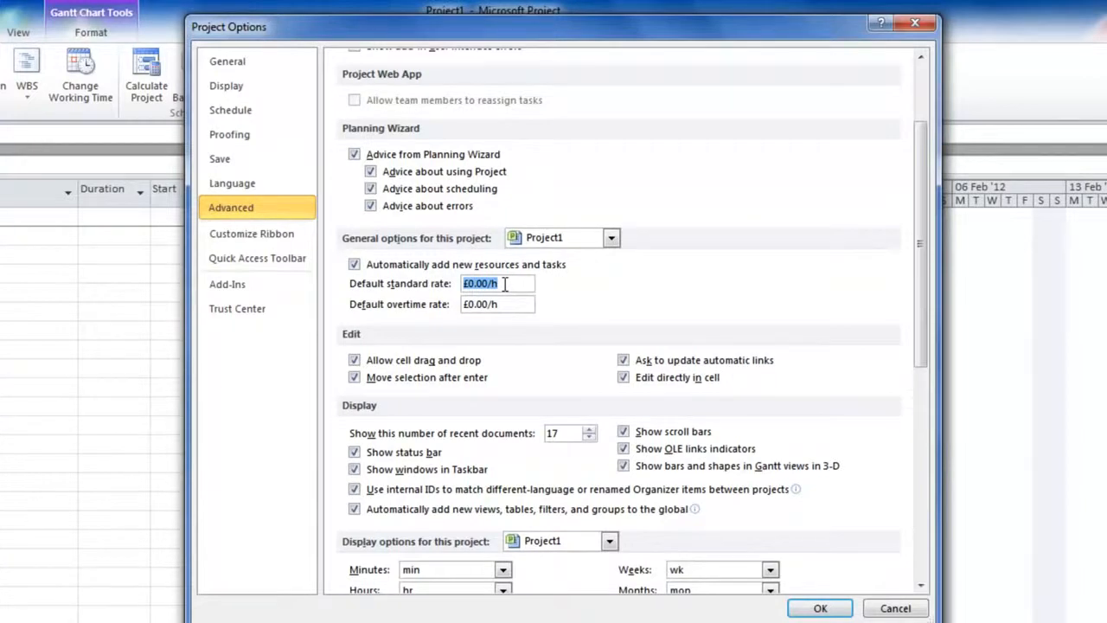
left_click_drag(920, 314, 899, 569)
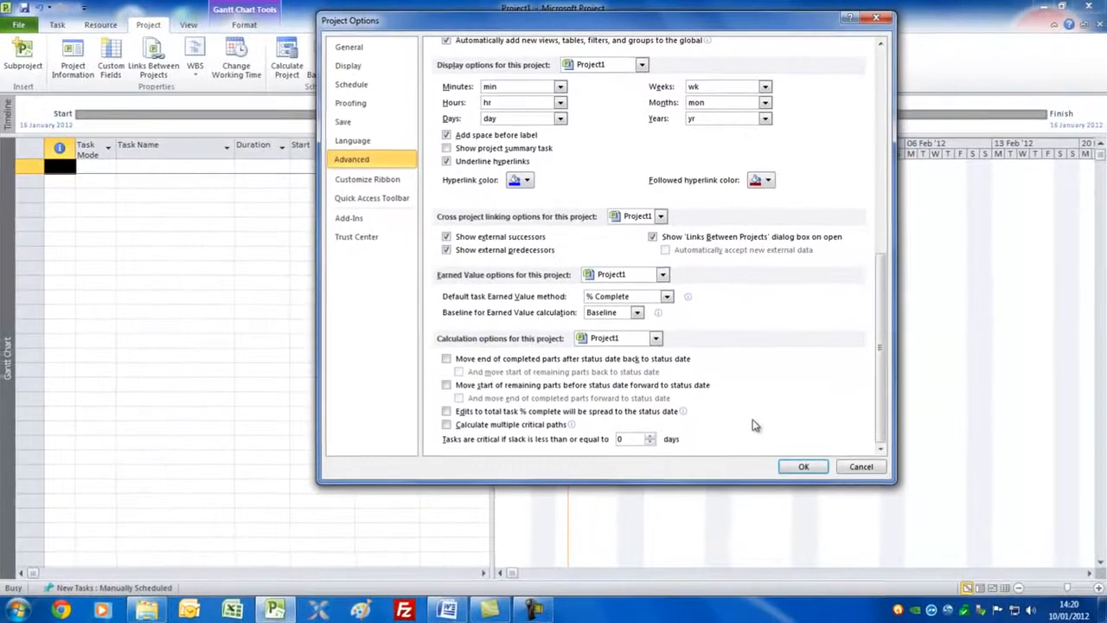
left_click(799, 468)
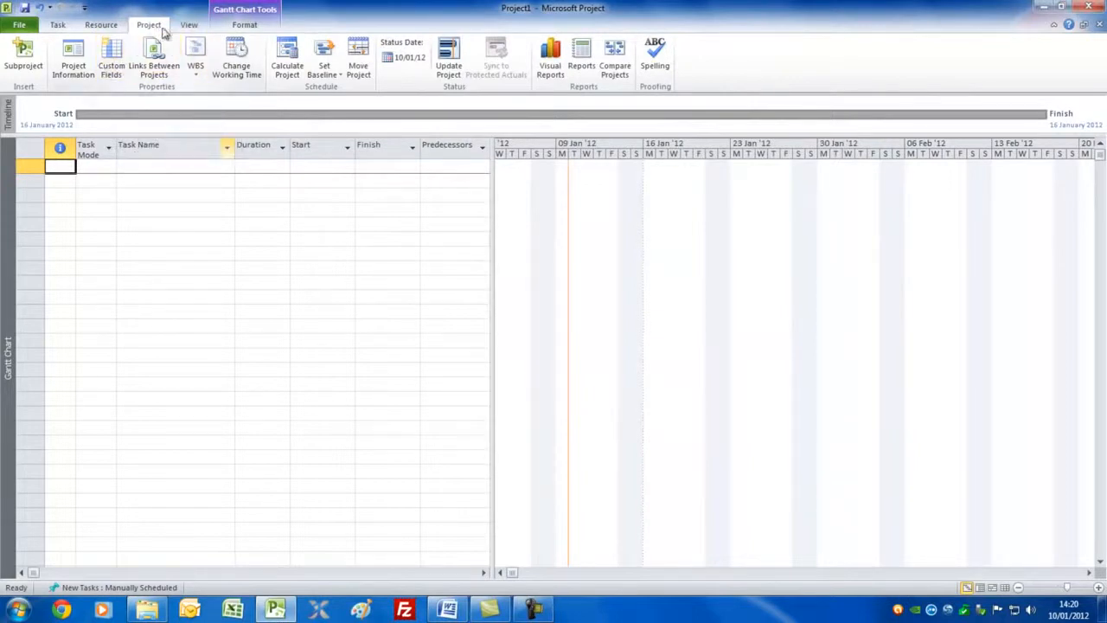
Step: Examine the Standard project calendar's working times, exceptions, work weeks and related schedule options
left_click(246, 73)
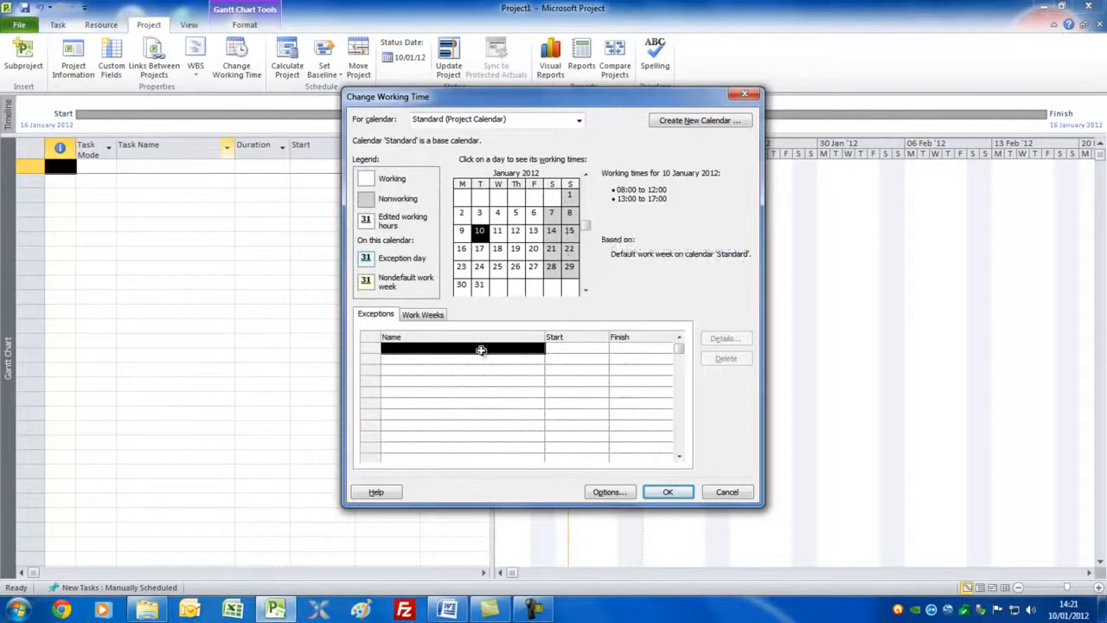
left_click(377, 313)
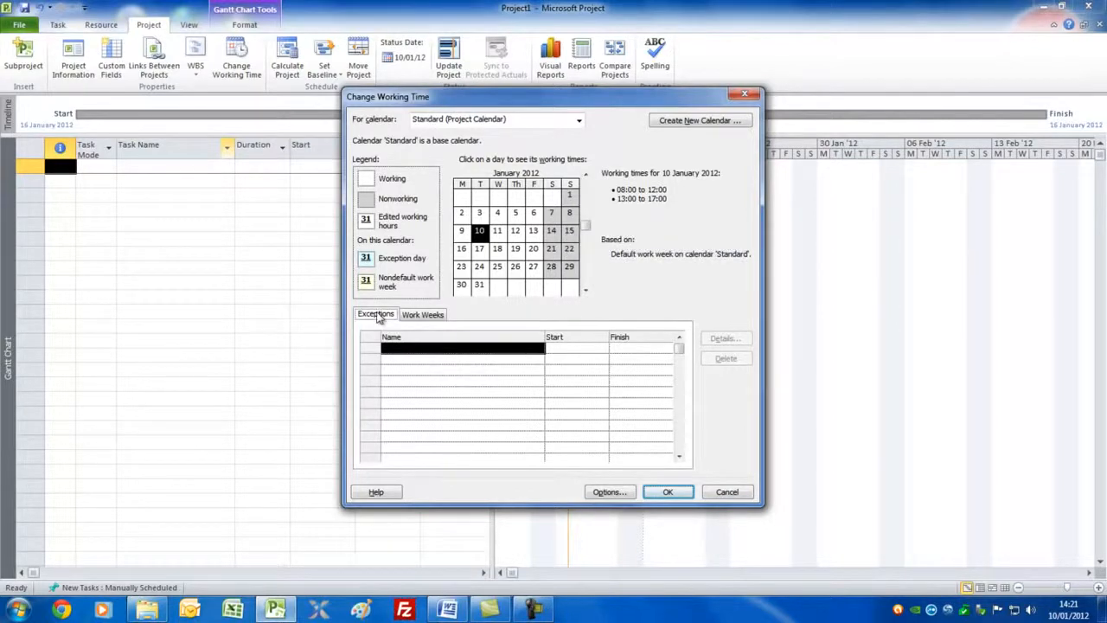
left_click(420, 347)
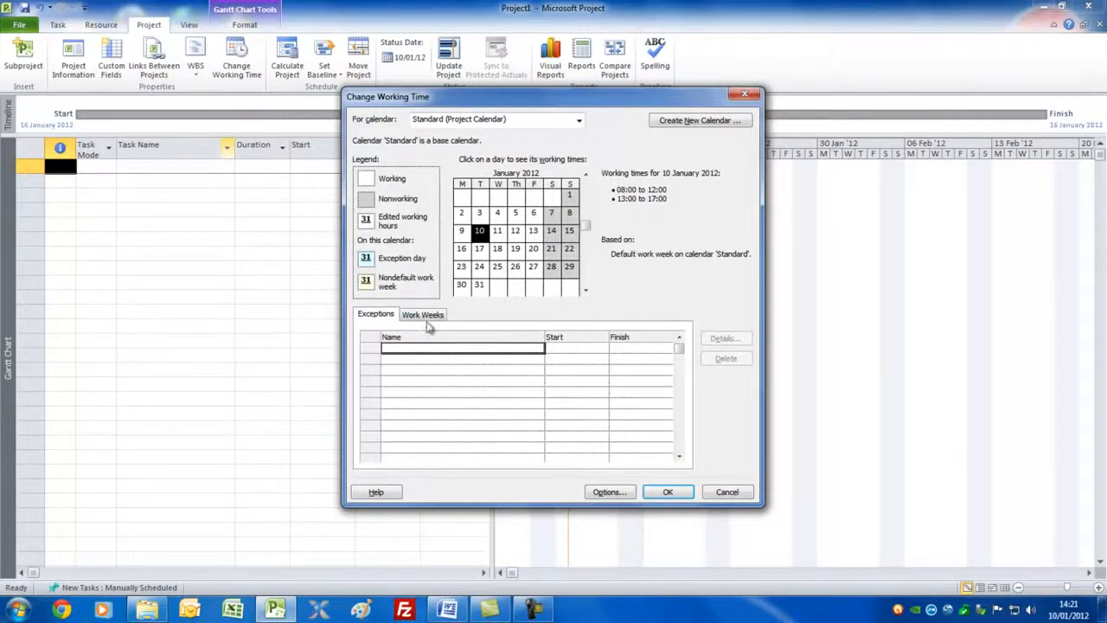
left_click(424, 314)
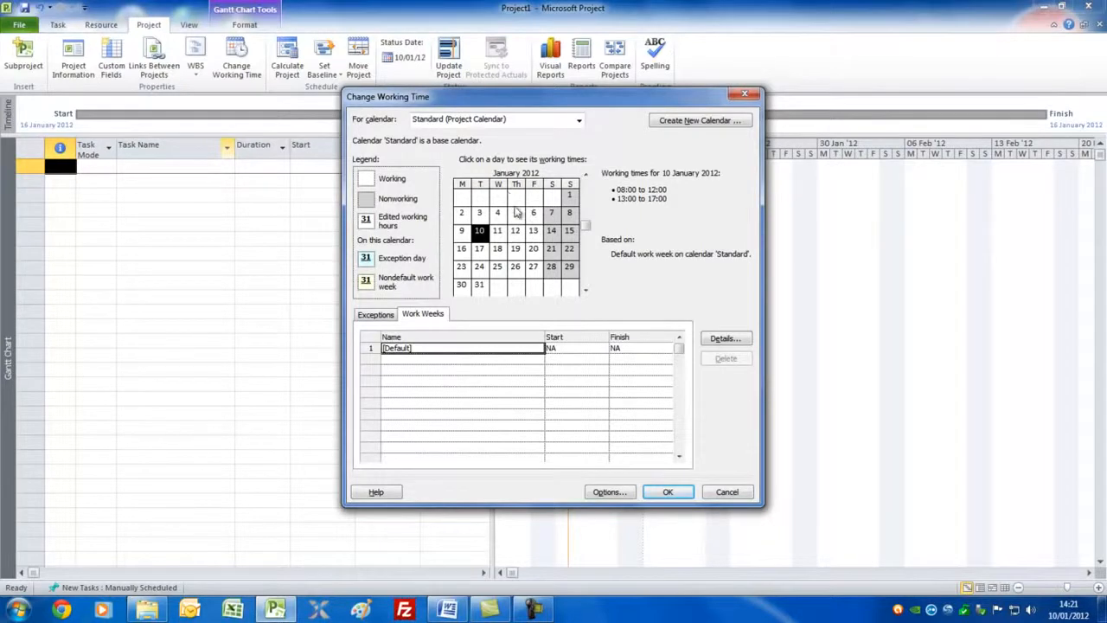
left_click(614, 493)
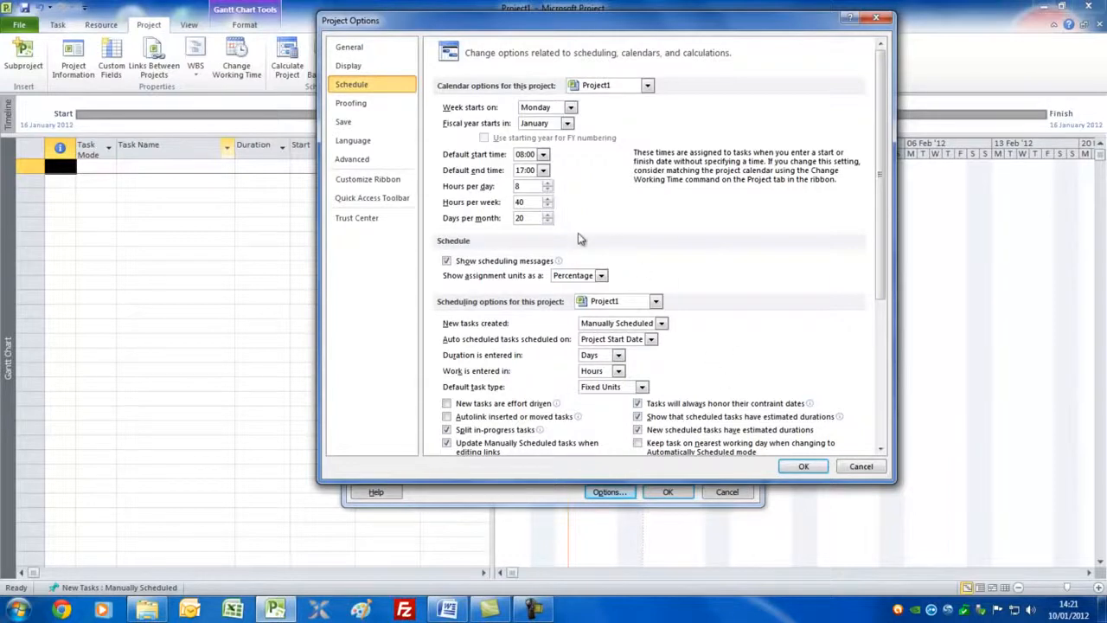
left_click(803, 466)
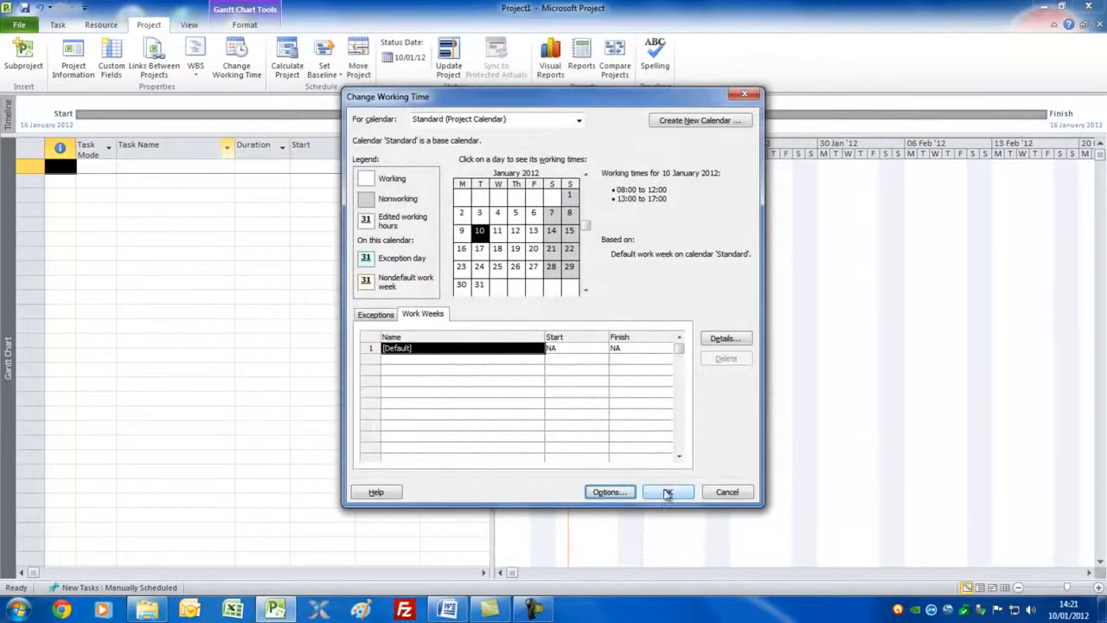
left_click(667, 492)
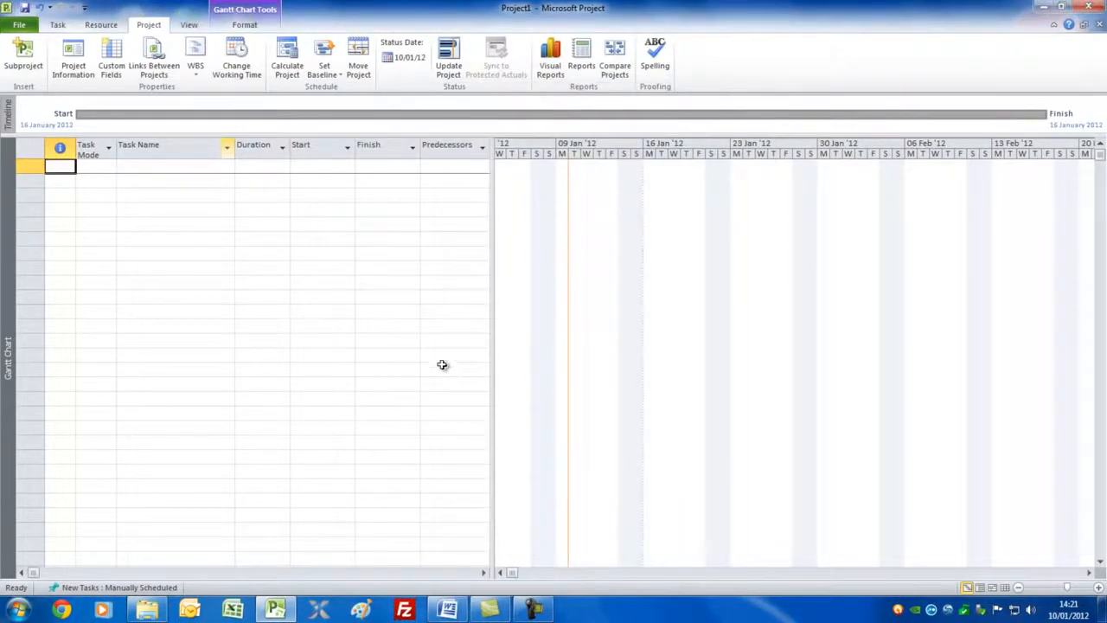
Step: Add a first task named "start" and switch it to Auto Schedule
left_click(147, 169)
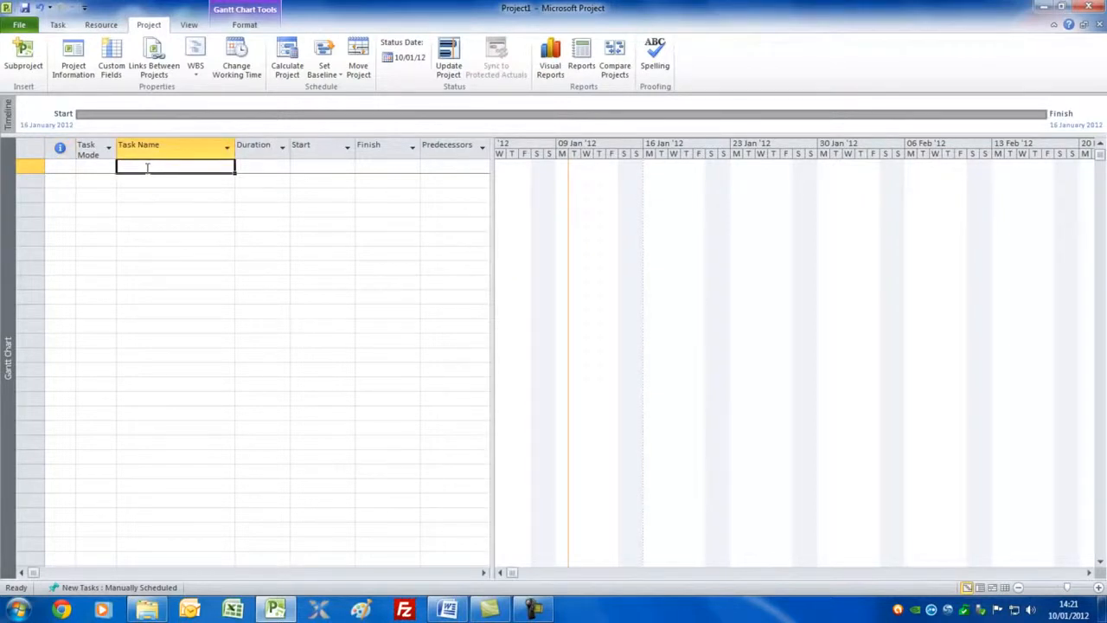
type("St")
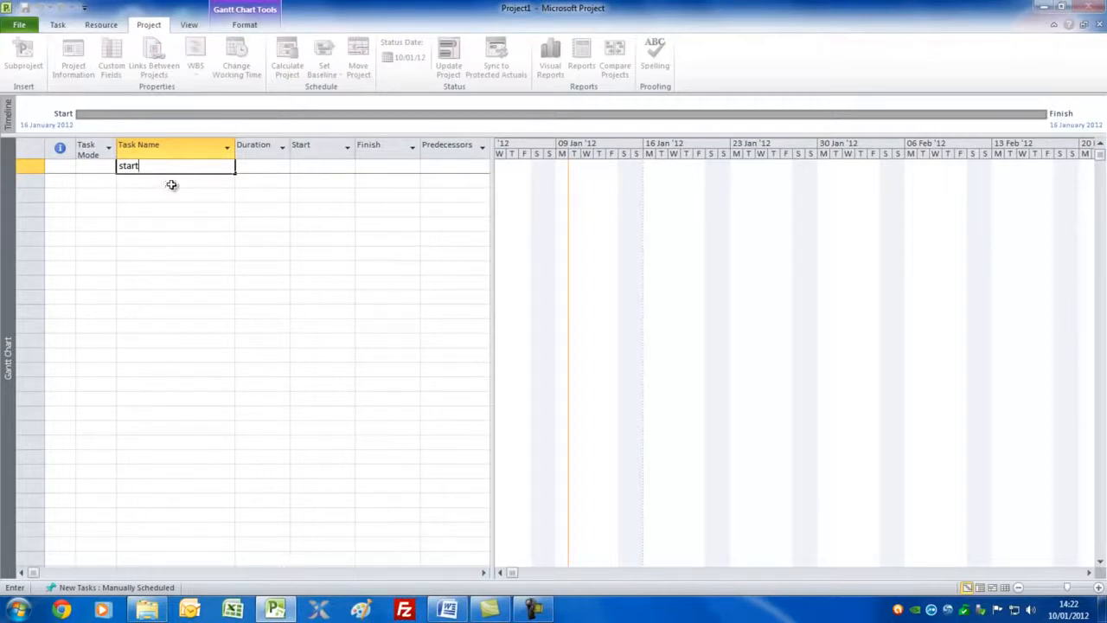
left_click(172, 185)
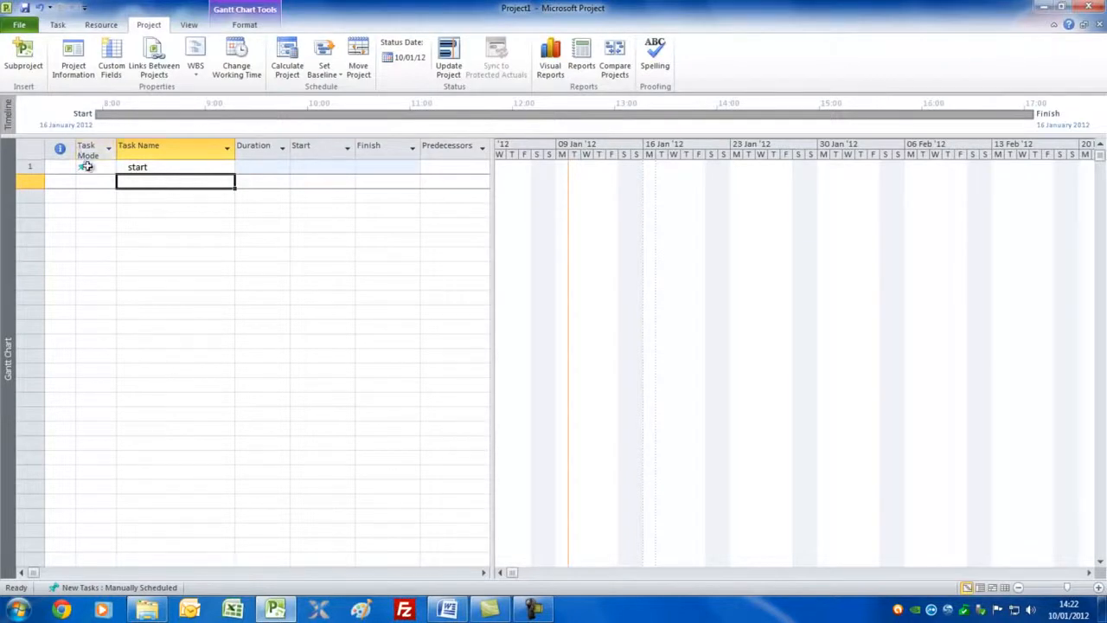
left_click(93, 167)
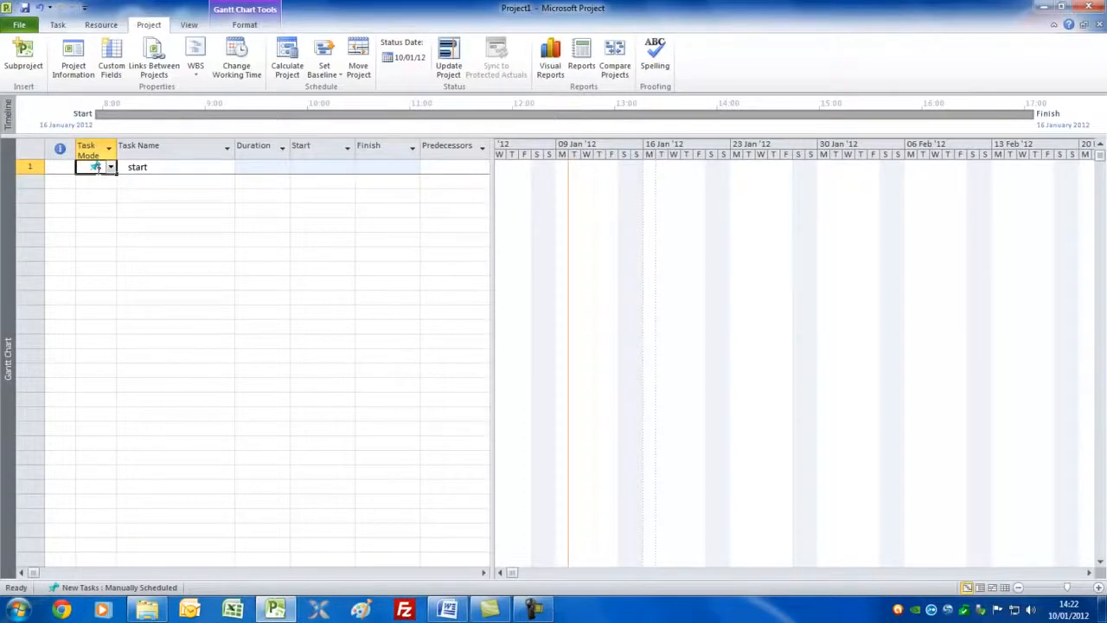
left_click(57, 25)
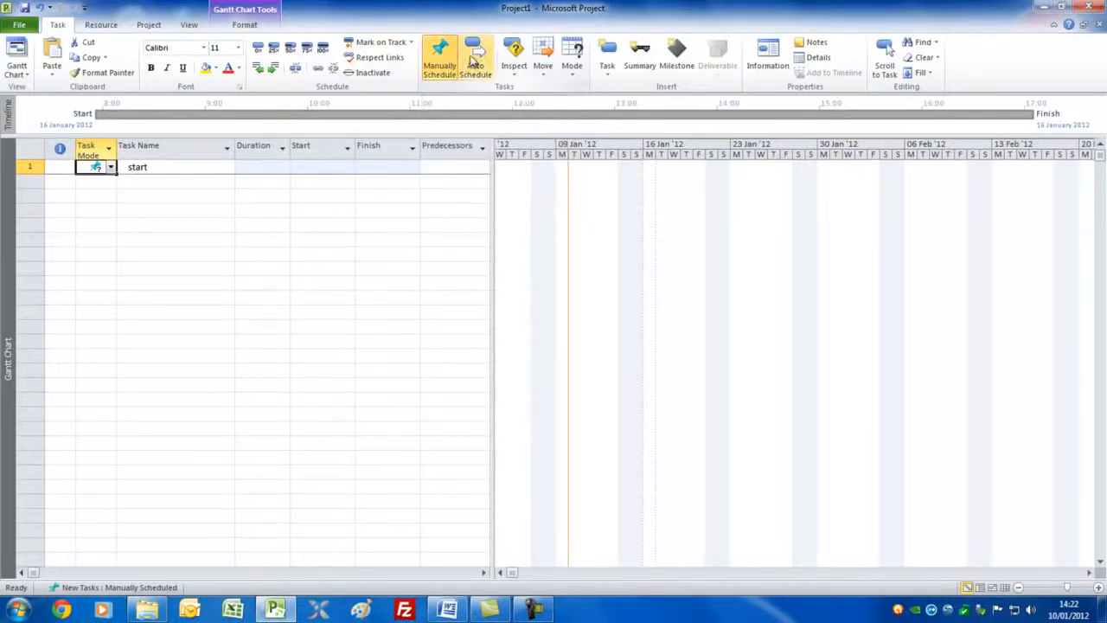
left_click(475, 53)
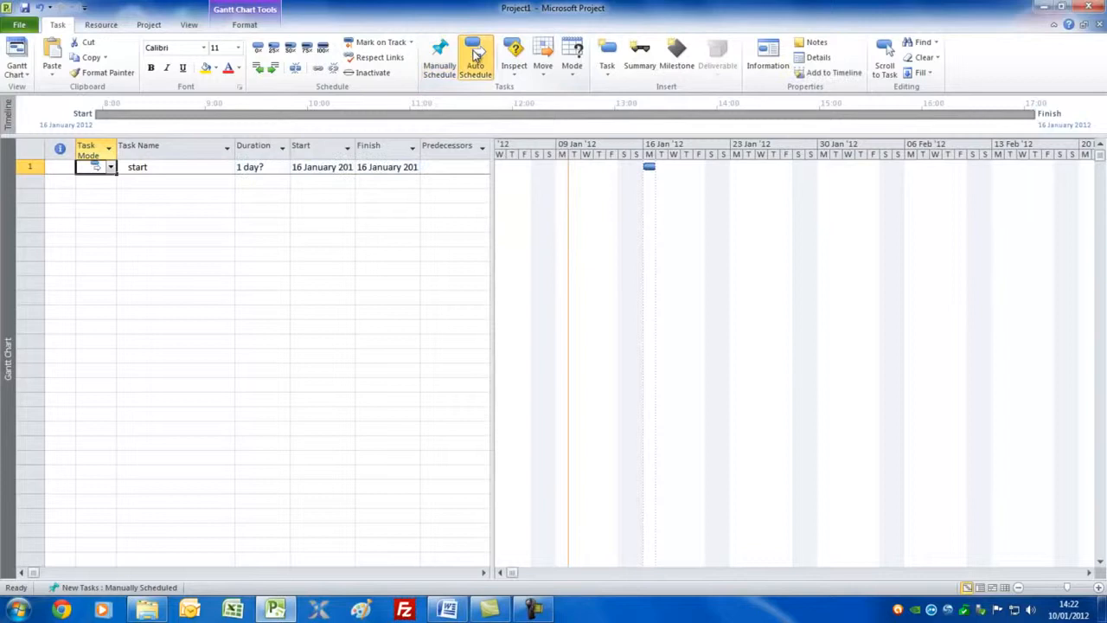
Step: Set new tasks in this project to be created as Auto Scheduled
left_click(19, 24)
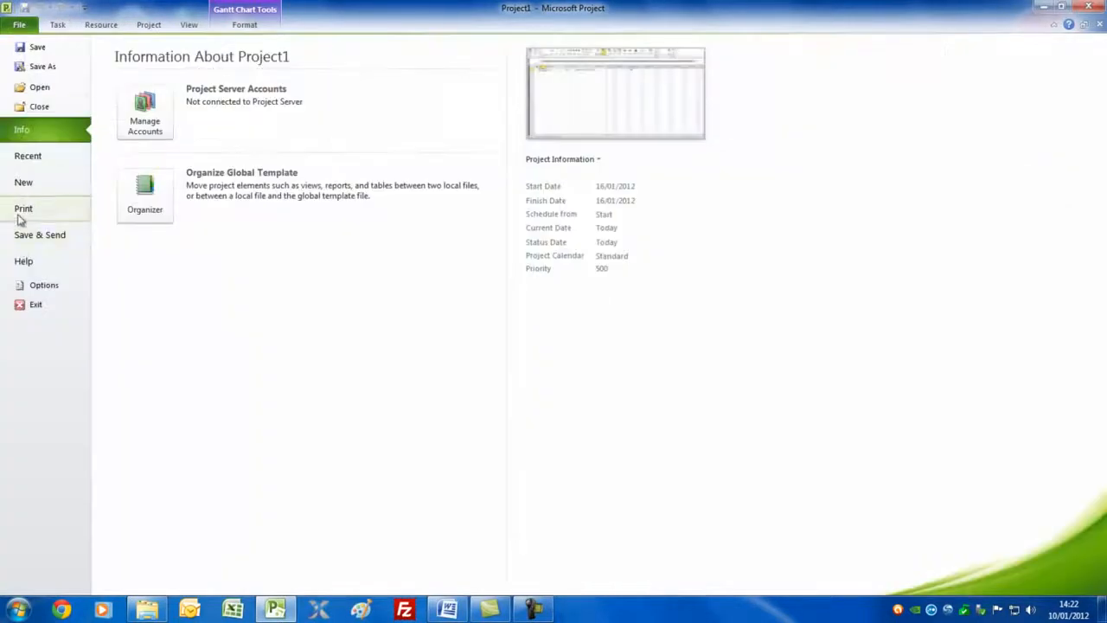
left_click(33, 286)
left_click(352, 84)
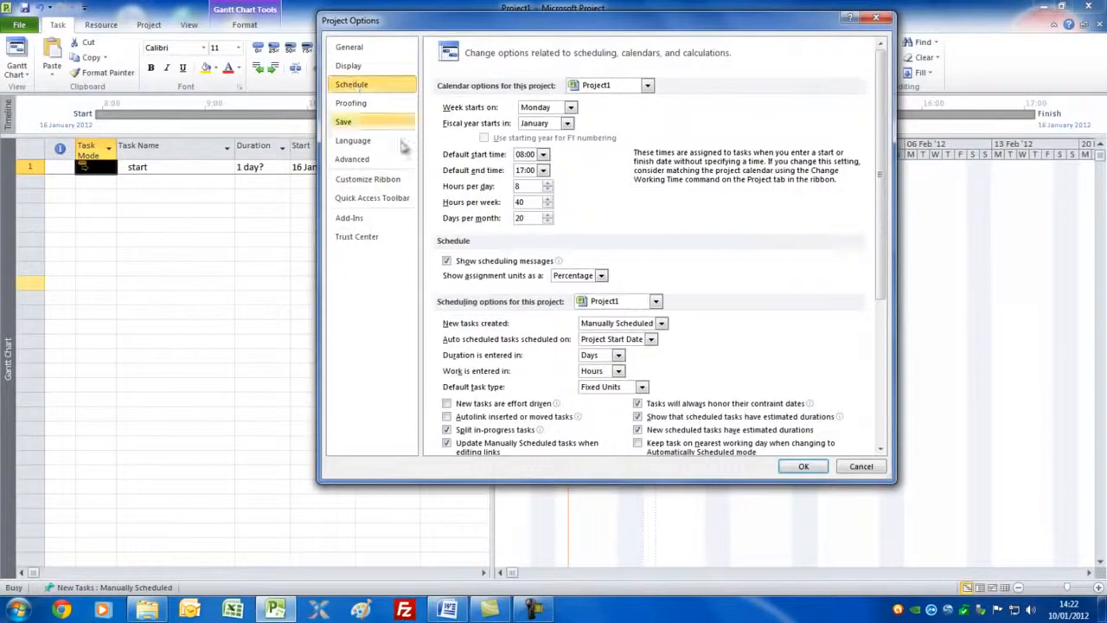
left_click(661, 323)
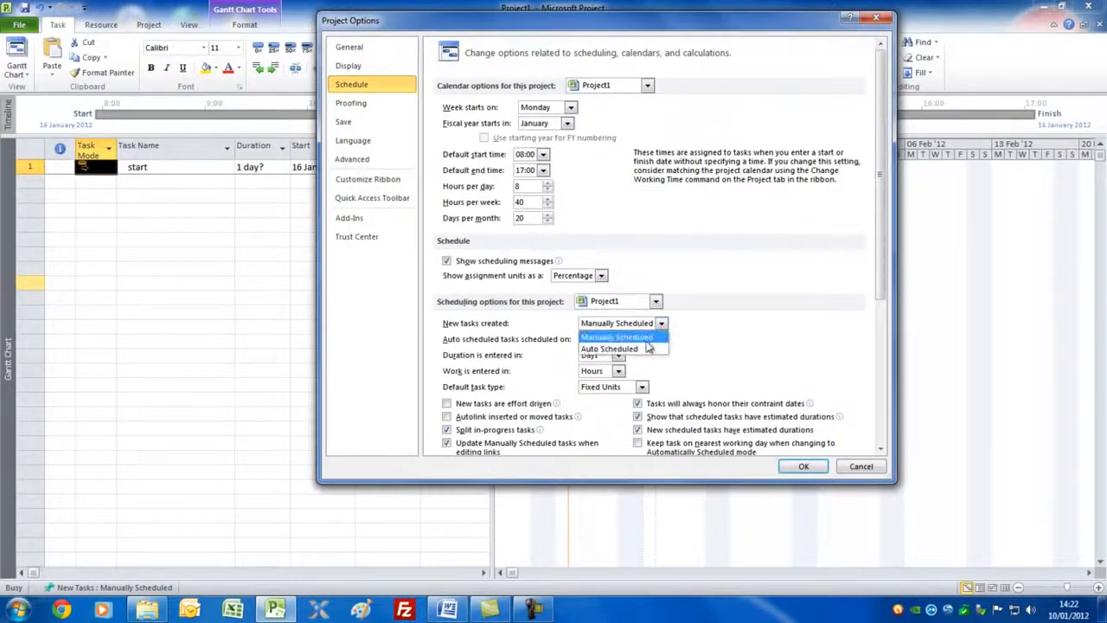
left_click(638, 351)
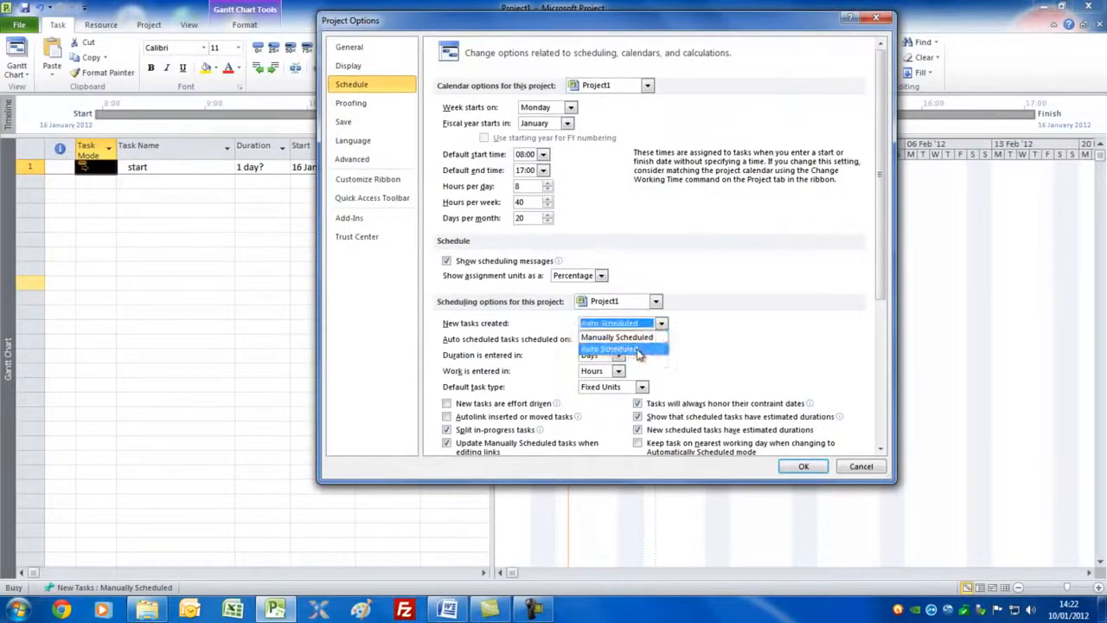
left_click(796, 469)
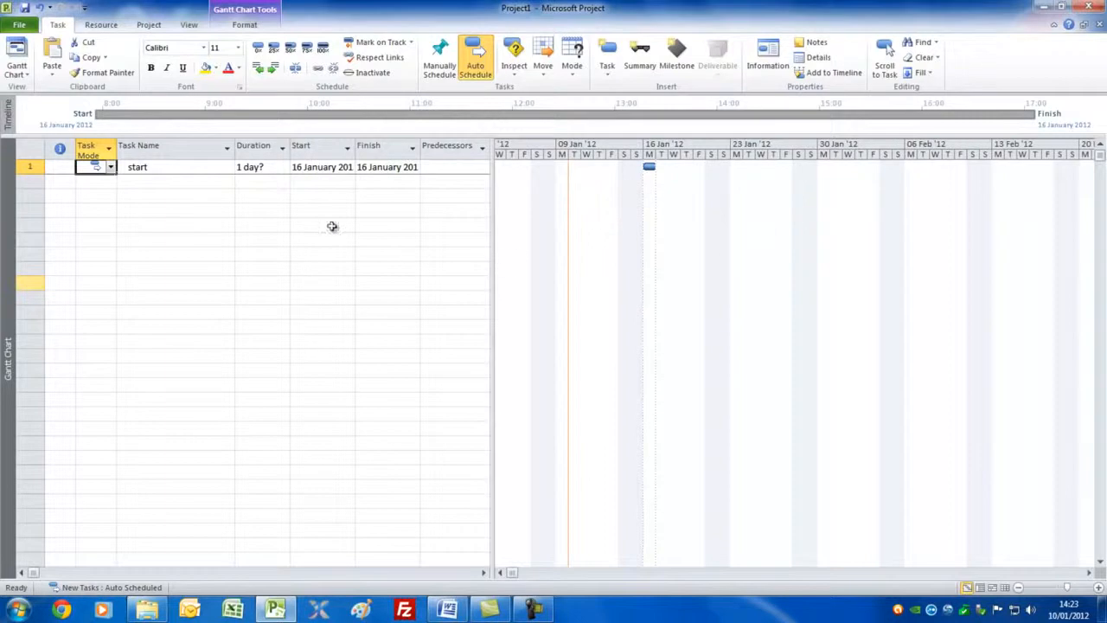
Step: Reveal all columns of the task entry table and look over the list of available built-in tables
left_click_drag(492, 228, 752, 250)
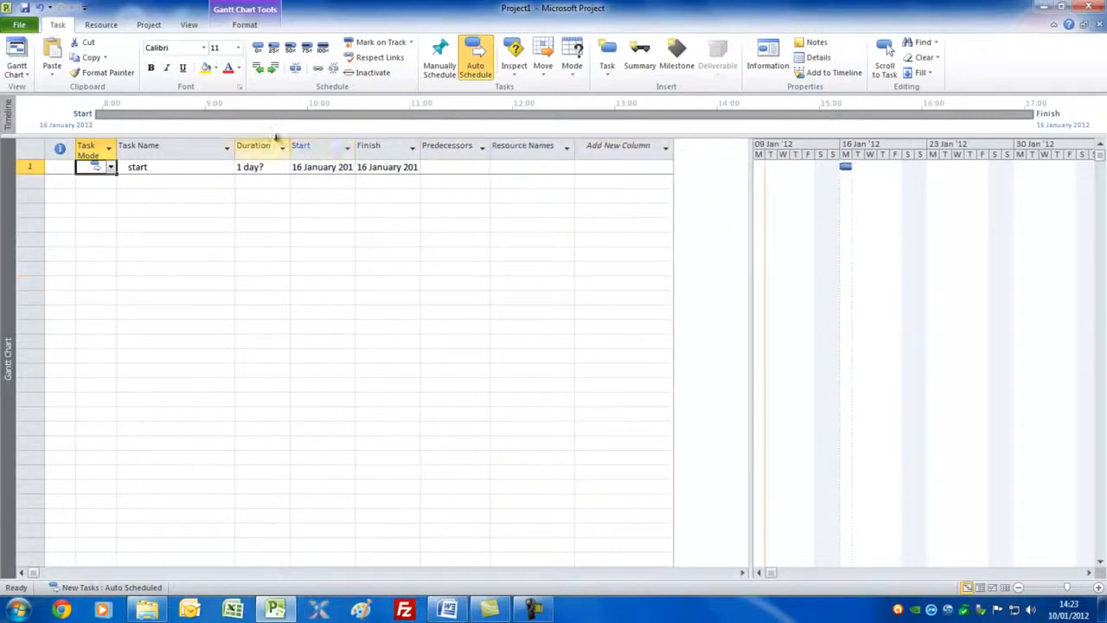
left_click(191, 25)
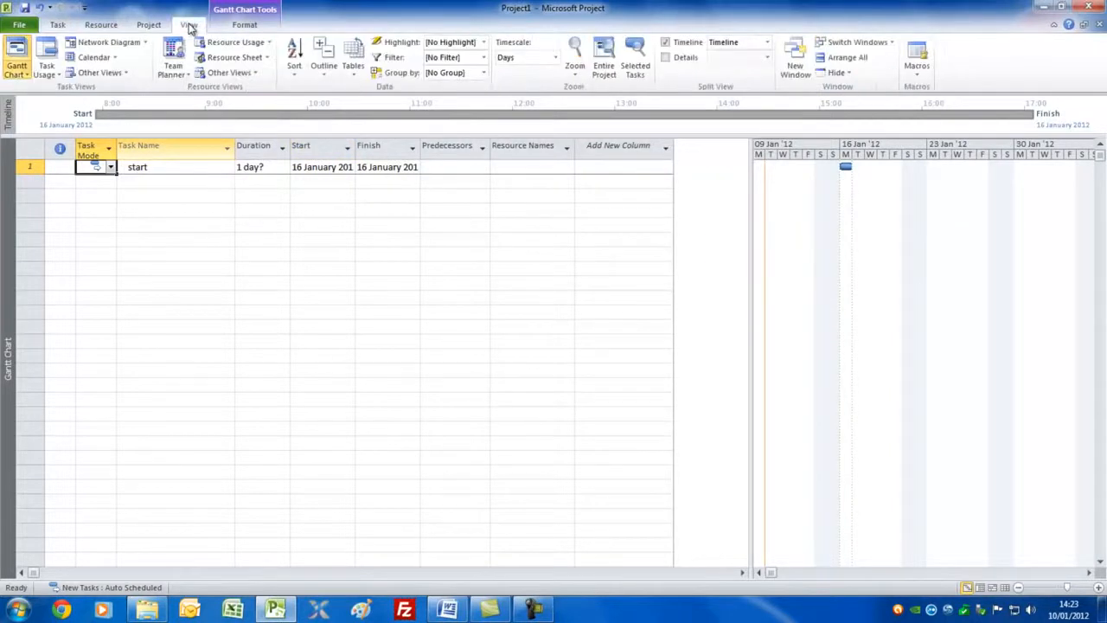
left_click(354, 68)
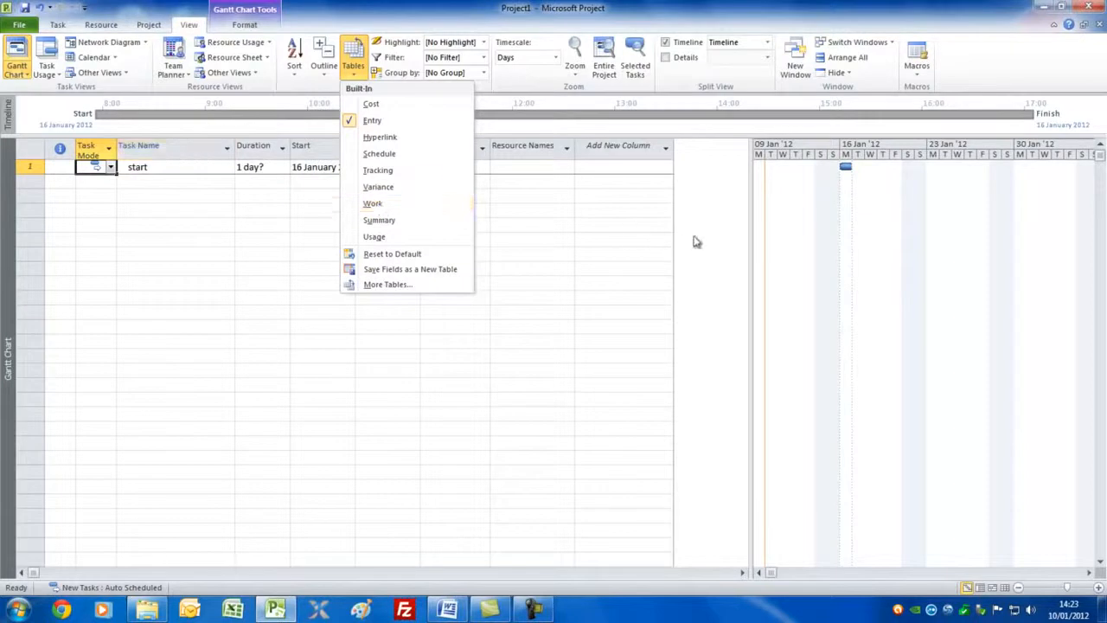
left_click(701, 234)
Step: Narrow the task table to end after Duration and add the tasks Plan, Design and Build below start
left_click_drag(751, 238, 292, 215)
left_click(148, 182)
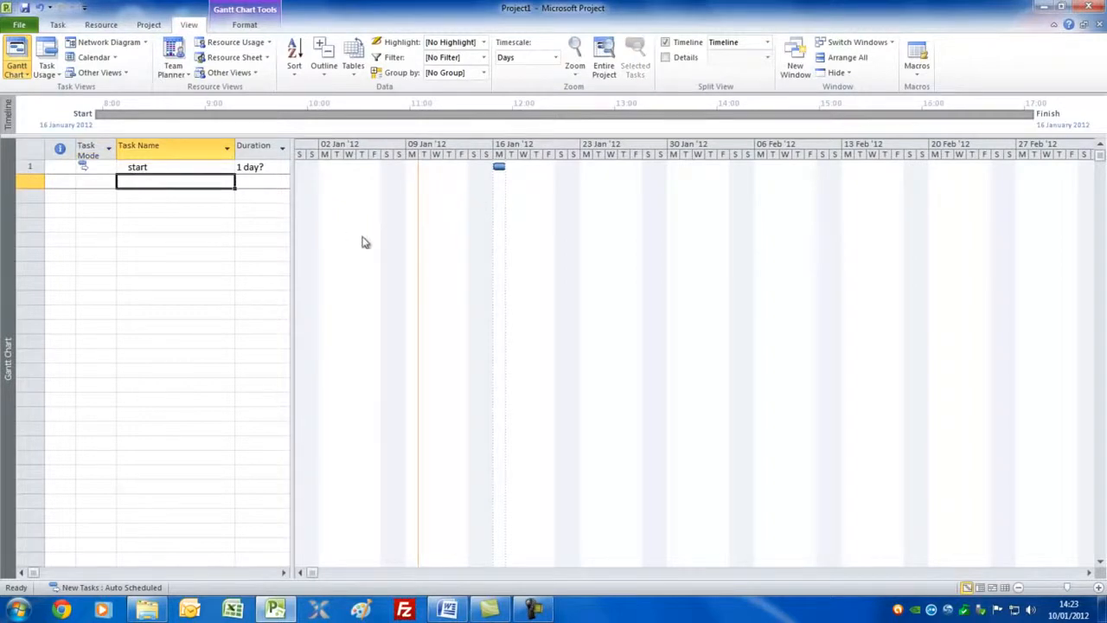
type("Plan")
left_click(165, 197)
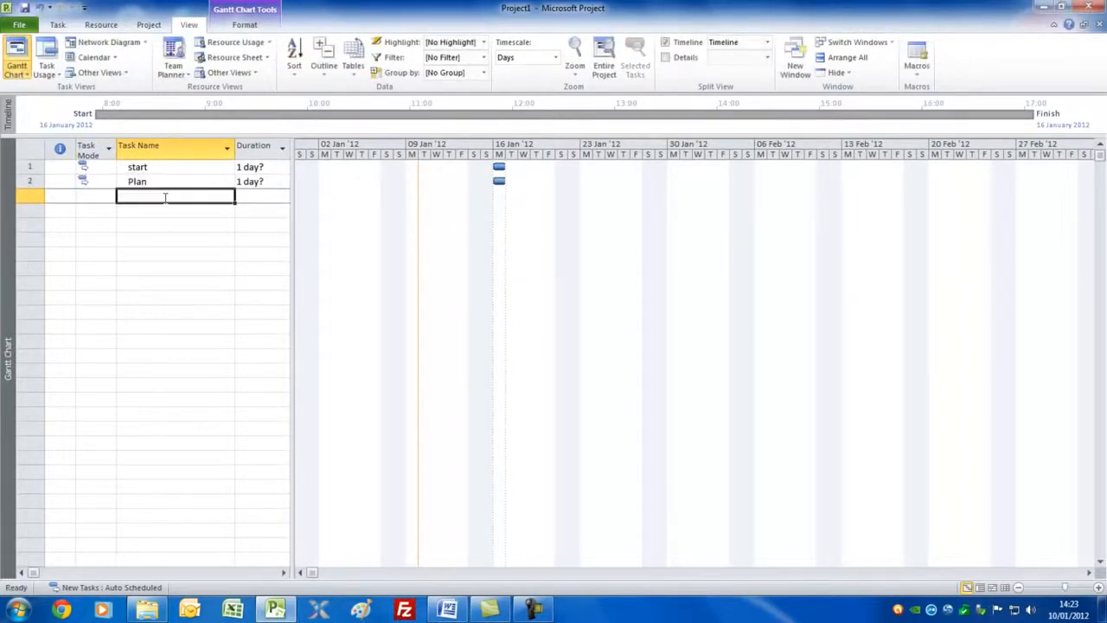
type("De")
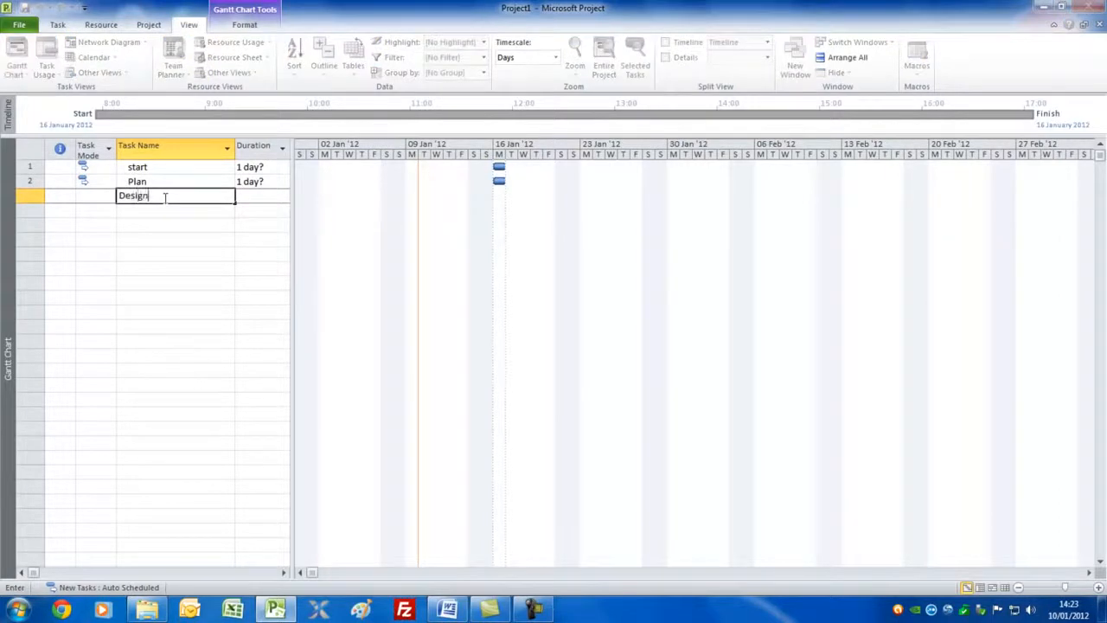
type("sign")
key("Return")
type("Build")
key("Return")
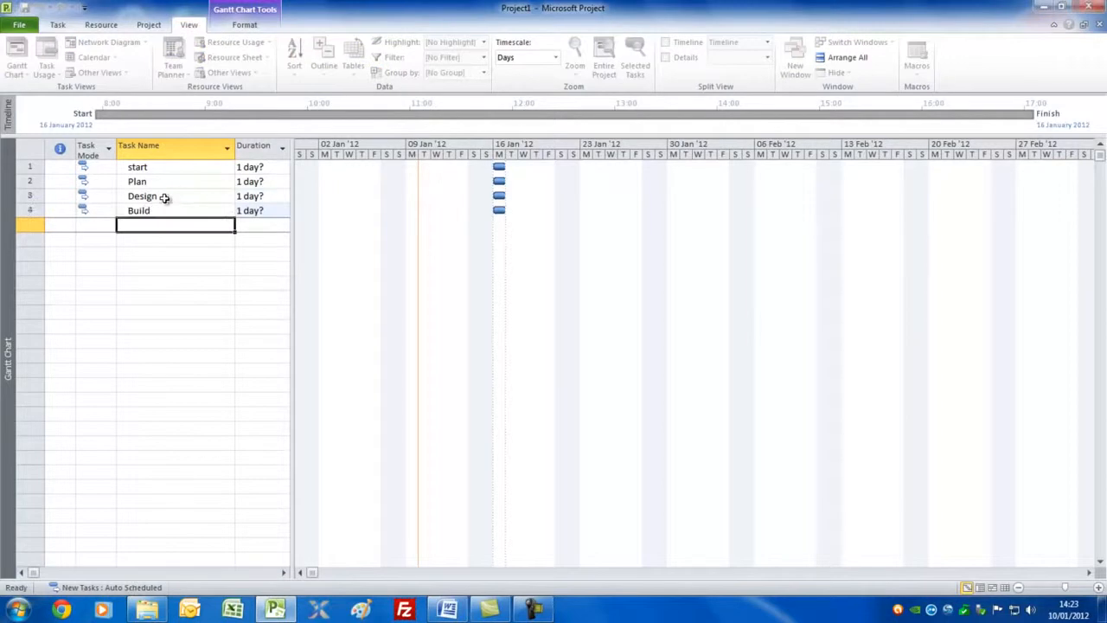
Step: Add the tasks Test, Install, Handover and finish below Build
type("Test")
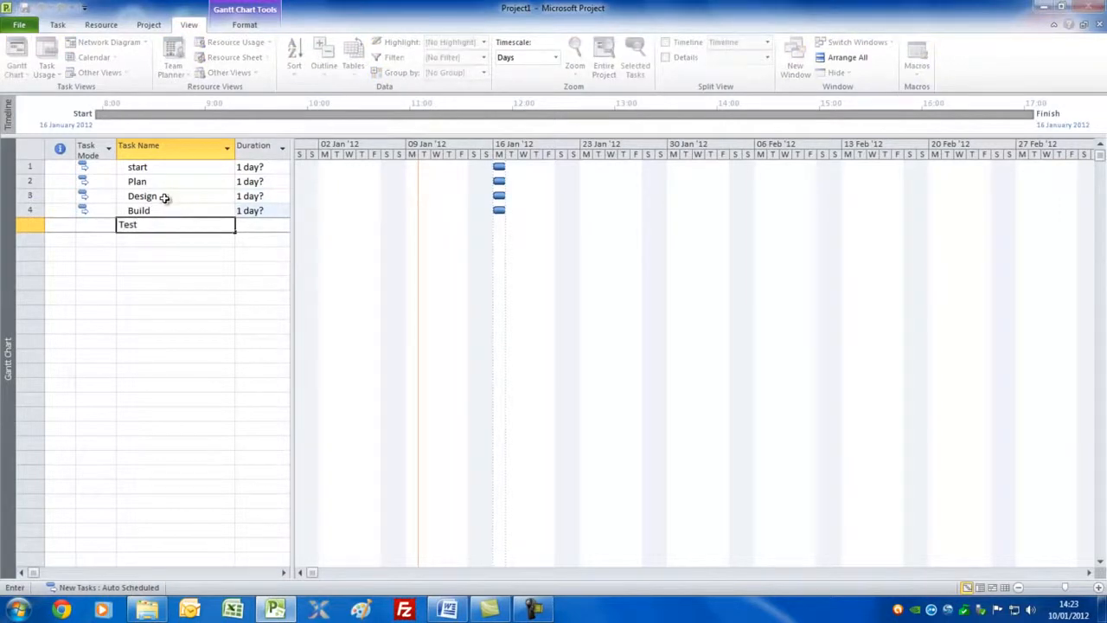
key("Return")
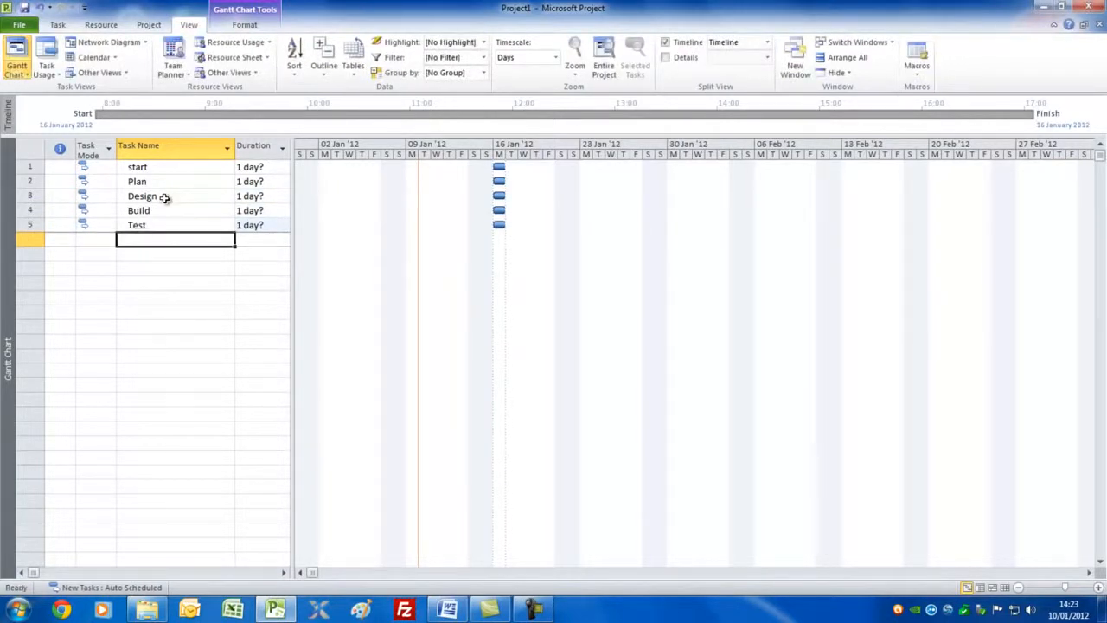
type("Install")
key("Return")
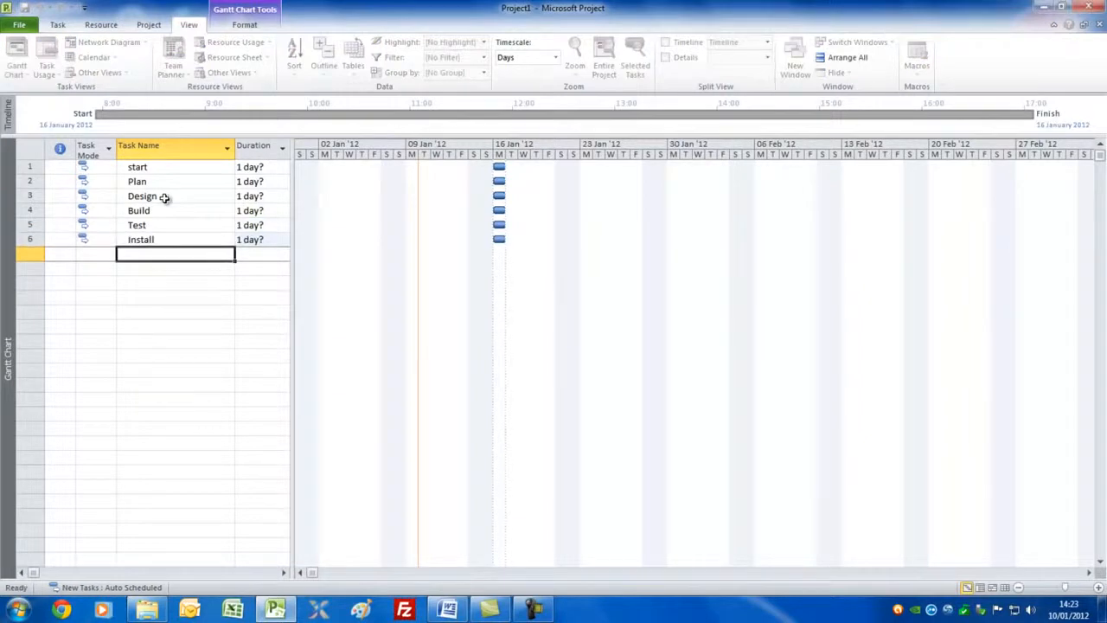
type("Hando")
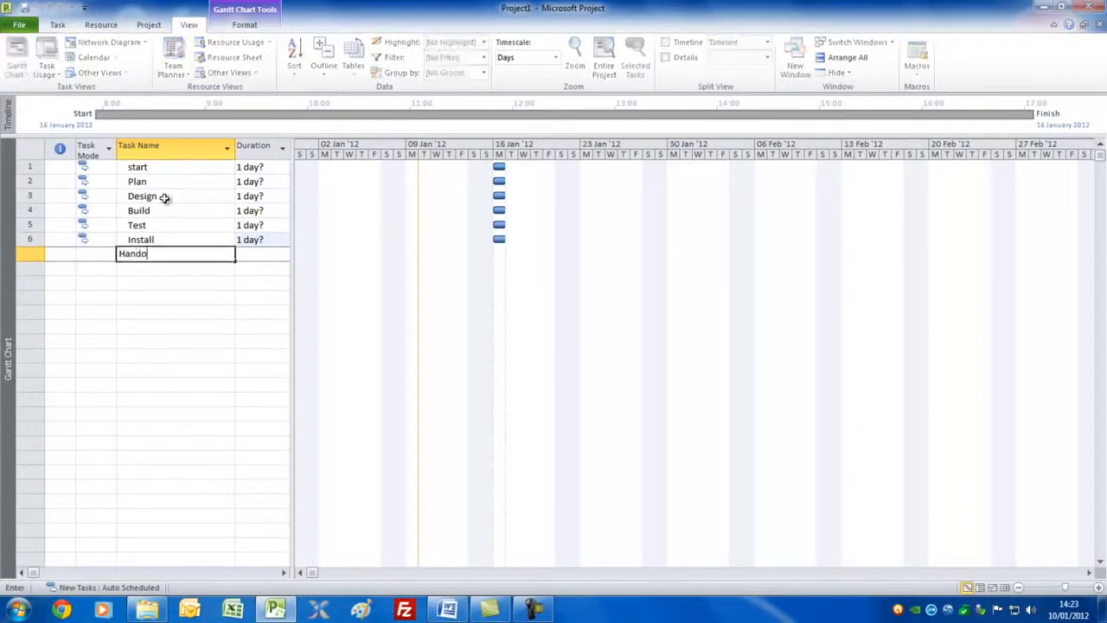
type("ver")
key("Return")
type("fini")
key("Up")
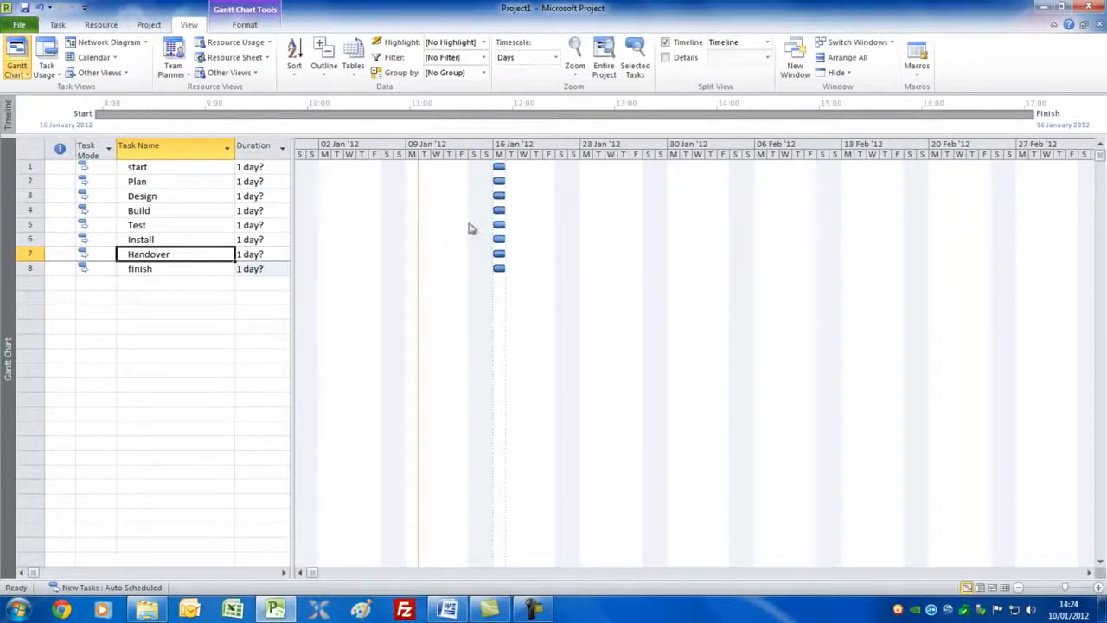
Step: Set the duration of start to 0 days and the duration of Plan to 2 days
left_click(261, 167)
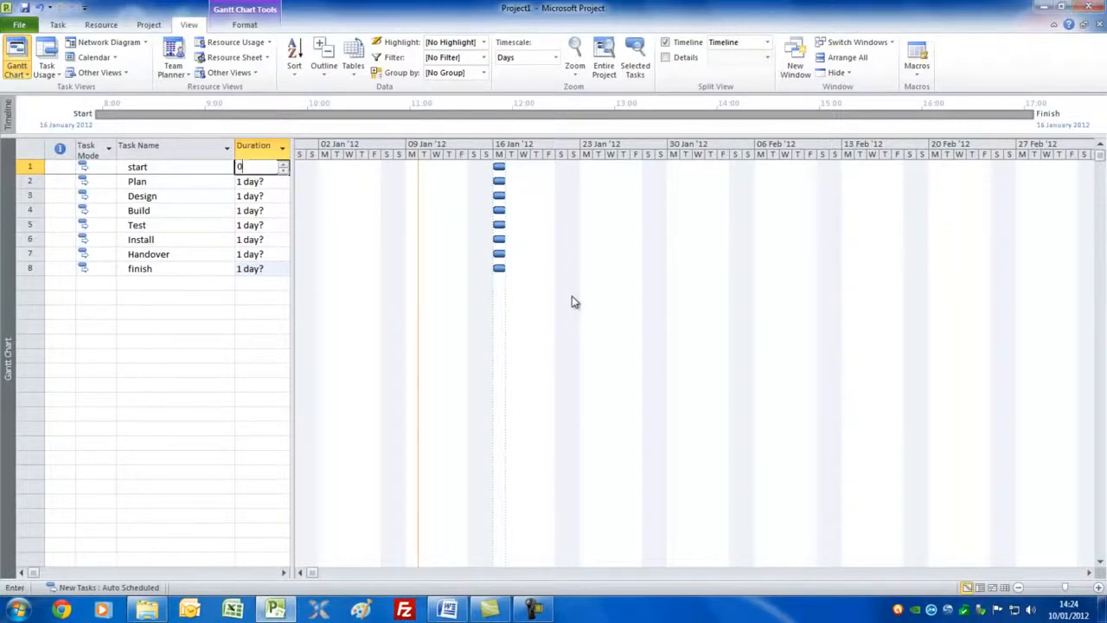
type("0")
key("Return")
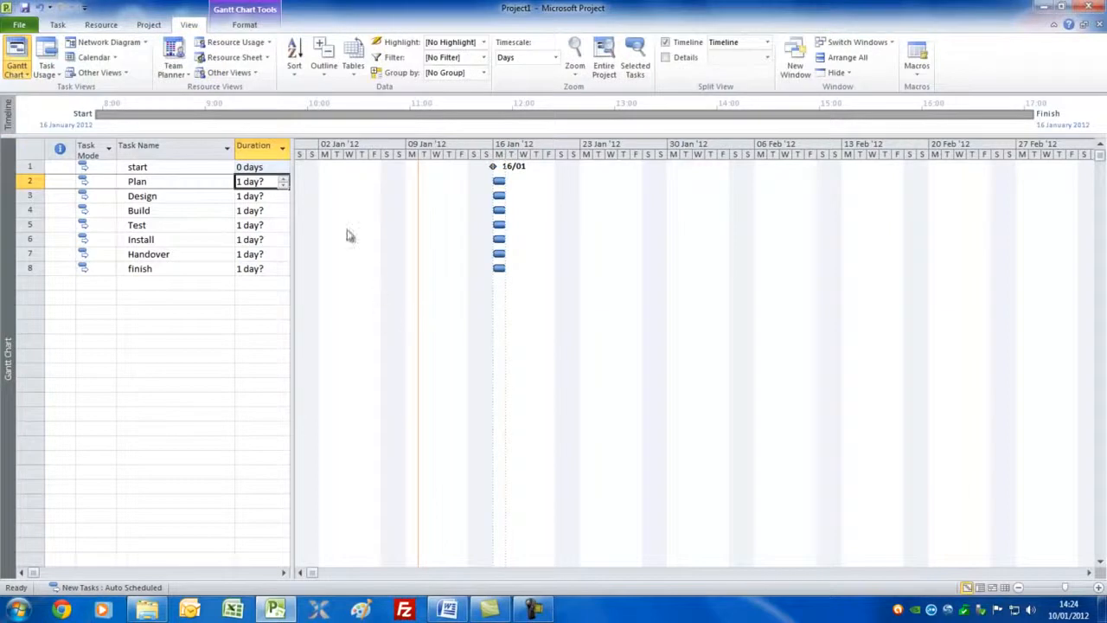
left_click(284, 179)
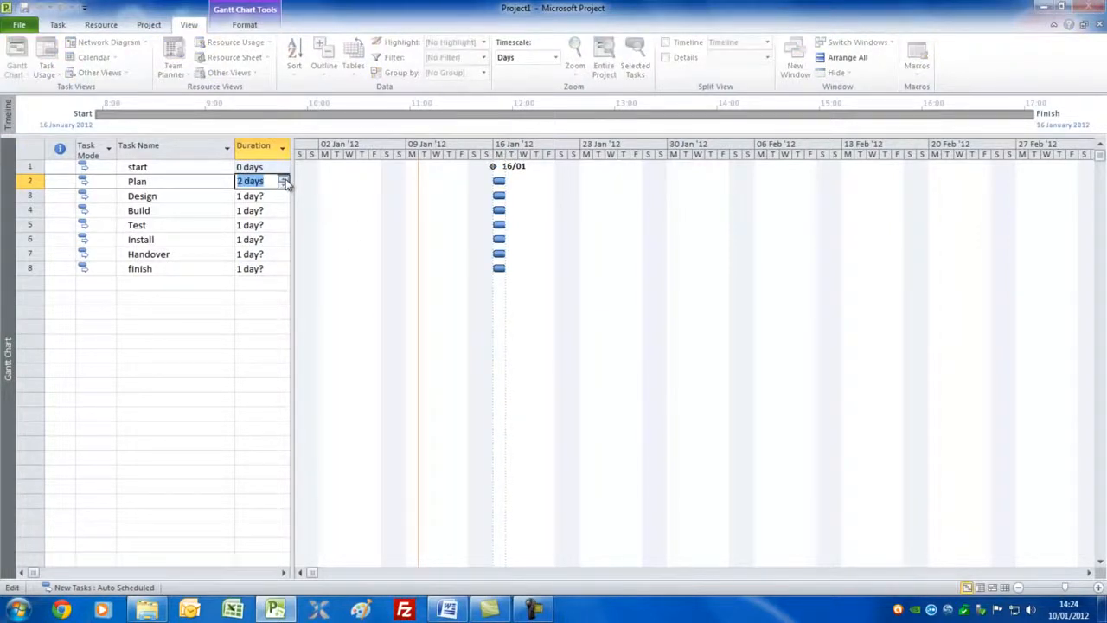
Step: Set the durations of Design and Build to 5 days each and Test to 3 days
left_click(262, 196)
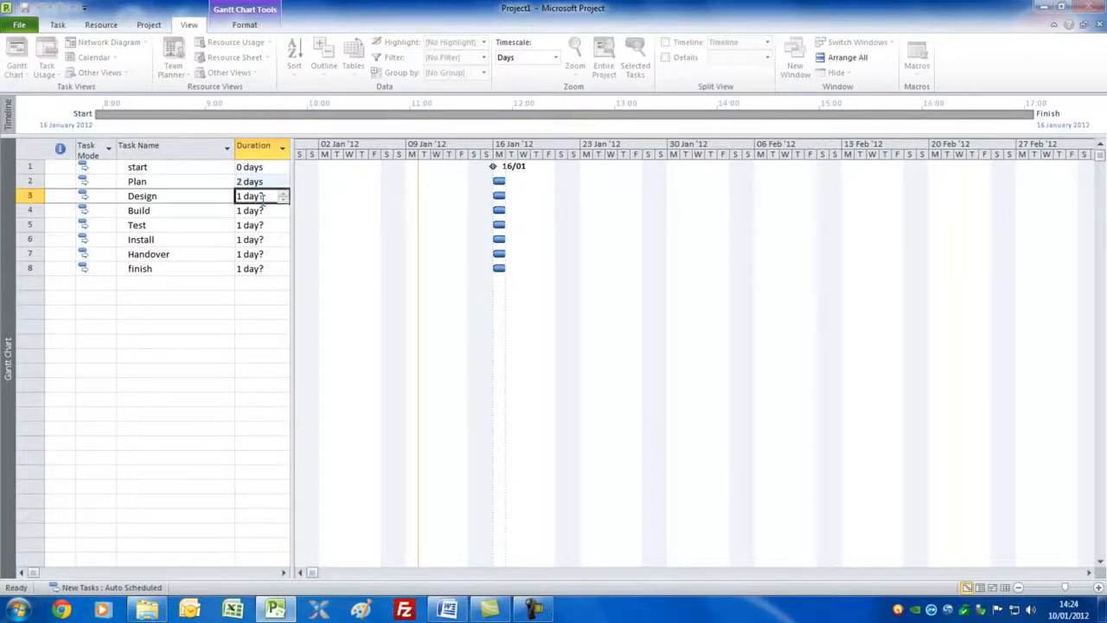
type("5")
key("Return")
type("5")
key("Return")
type("3")
key("Return")
Step: Set the durations of Install to 3 days, Handover to 1 day and finish to 0 days
type("3")
key("Return")
type("1")
key("Return")
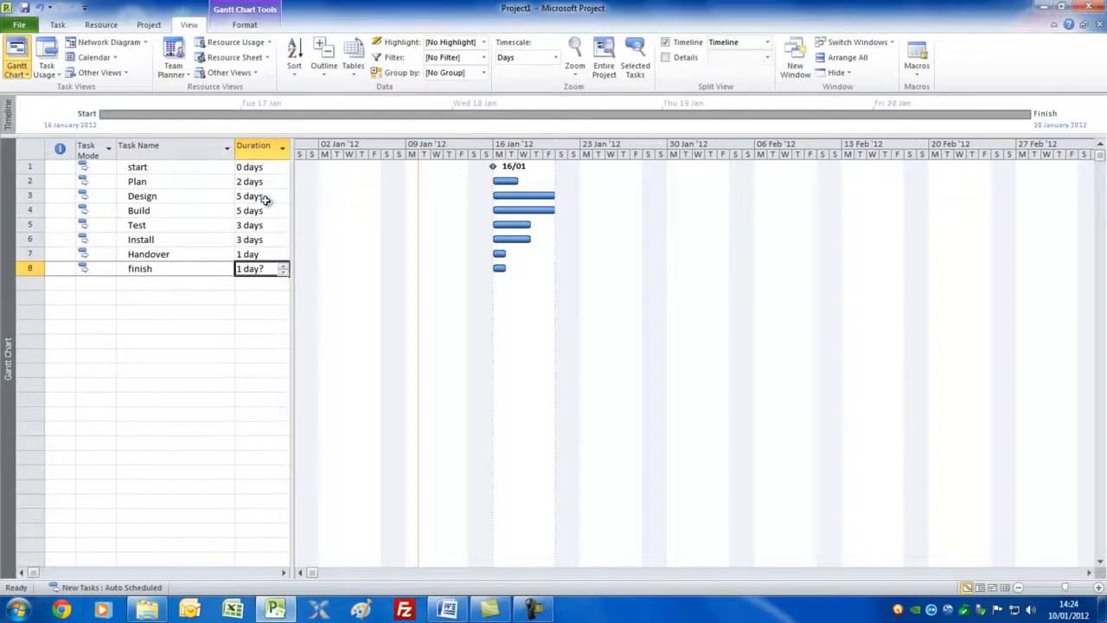
type("0")
key("Return")
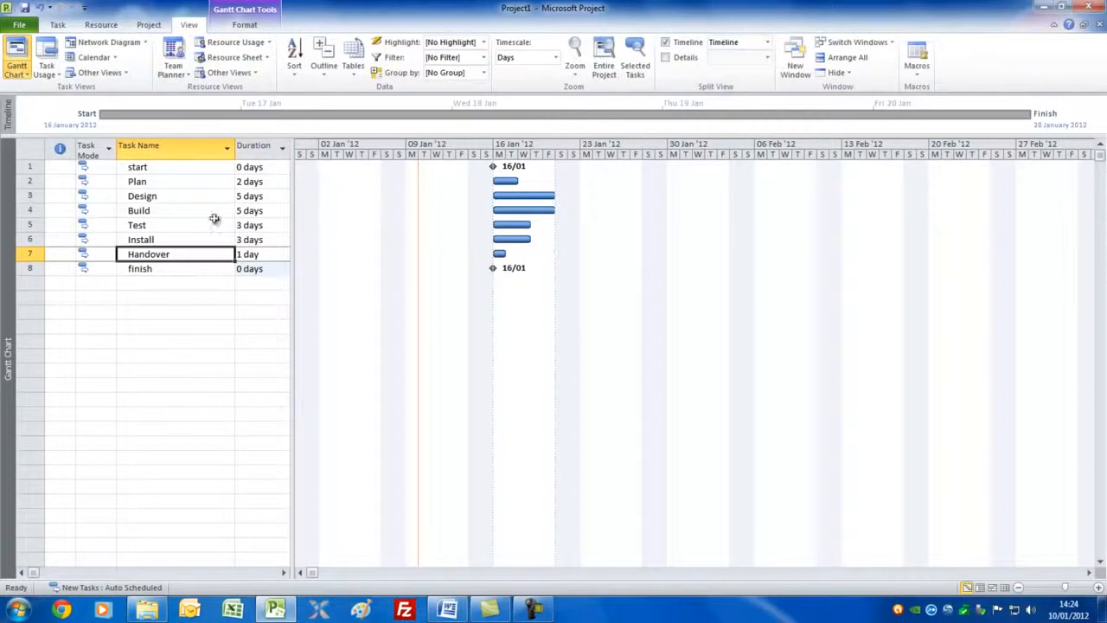
Step: Link all tasks from start through finish in sequence and remove those links again
left_click(191, 167)
left_click_drag(190, 167, 168, 269)
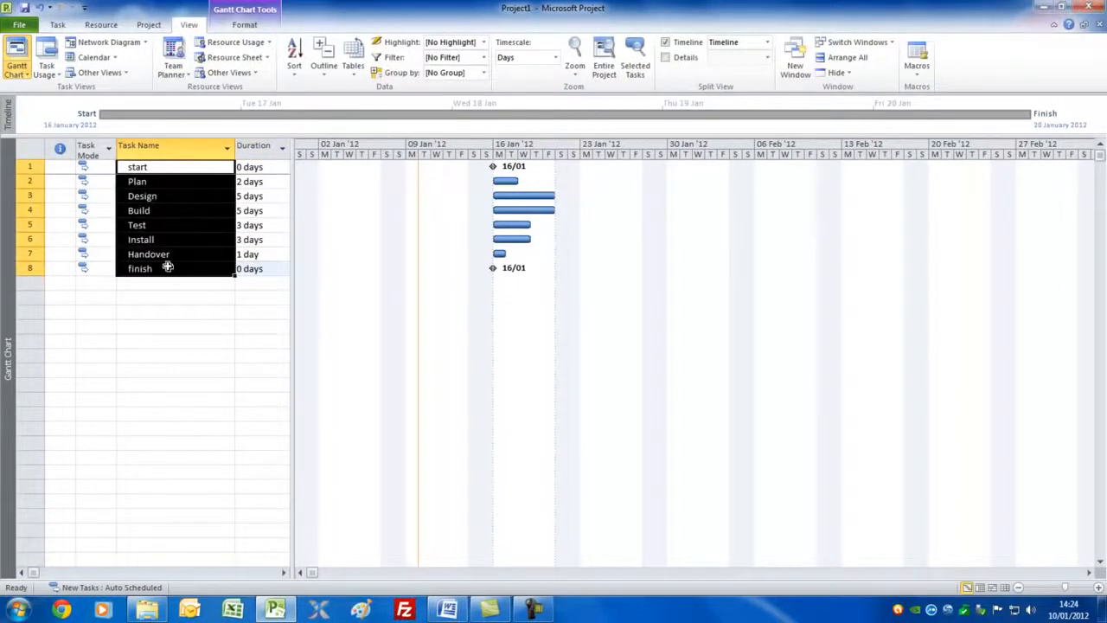
left_click(58, 26)
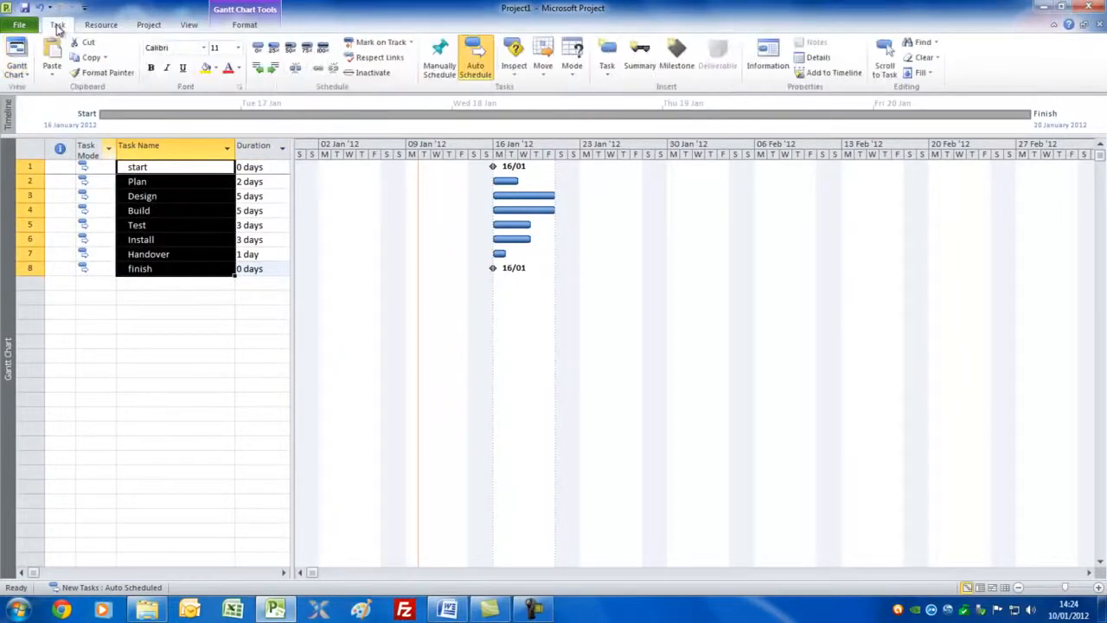
left_click(318, 69)
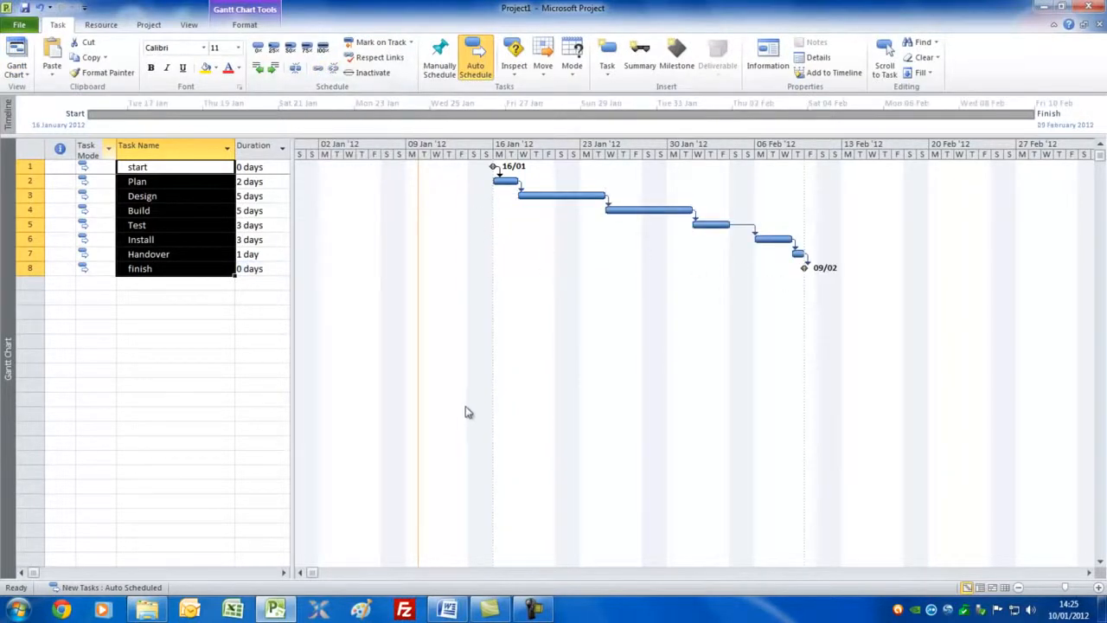
left_click(333, 71)
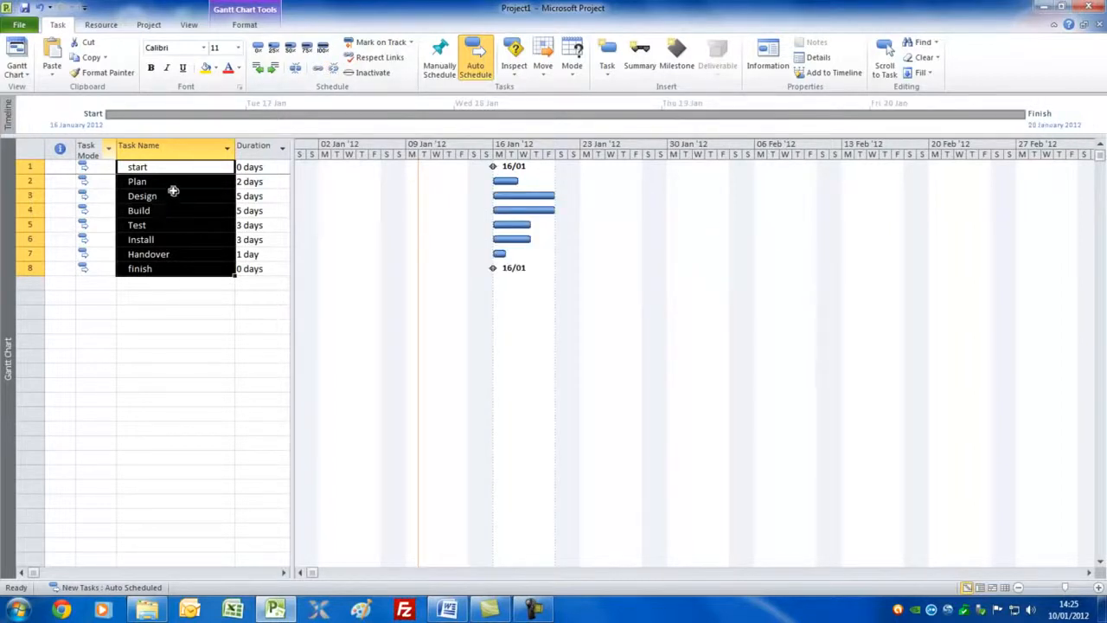
Step: Link the Plan bar to the Design bar in the Gantt chart and undo that link
mouse_move(505, 181)
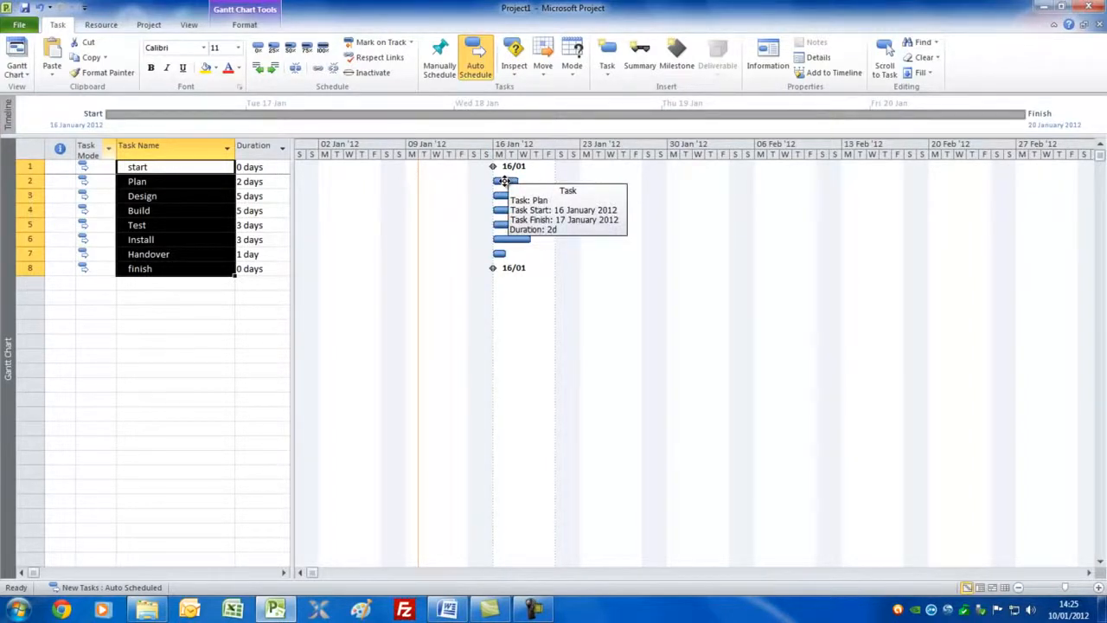
left_click_drag(505, 181, 506, 197)
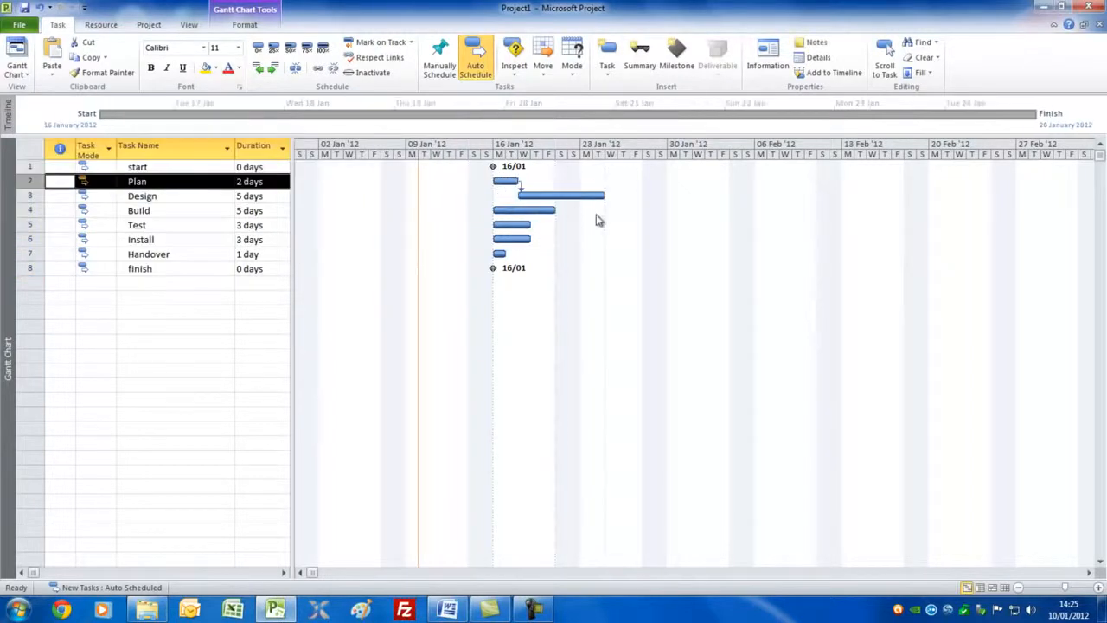
left_click(39, 9)
Step: Move the Design bar to start on 25 January 2012 and review the constraint settings in its task information
left_click_drag(512, 195, 625, 196)
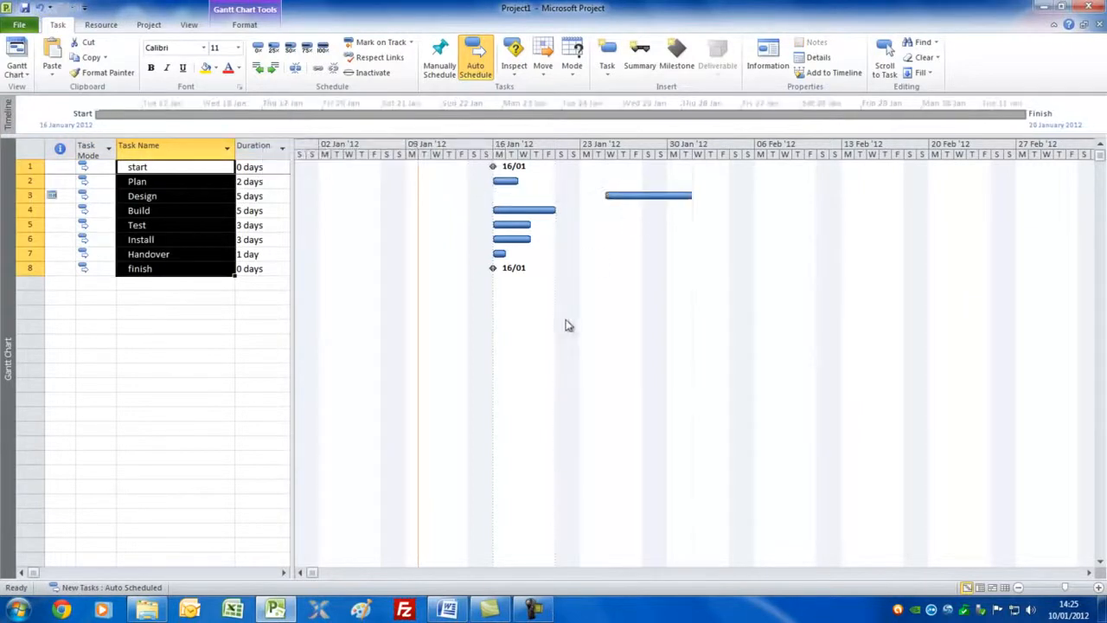
left_click(187, 195)
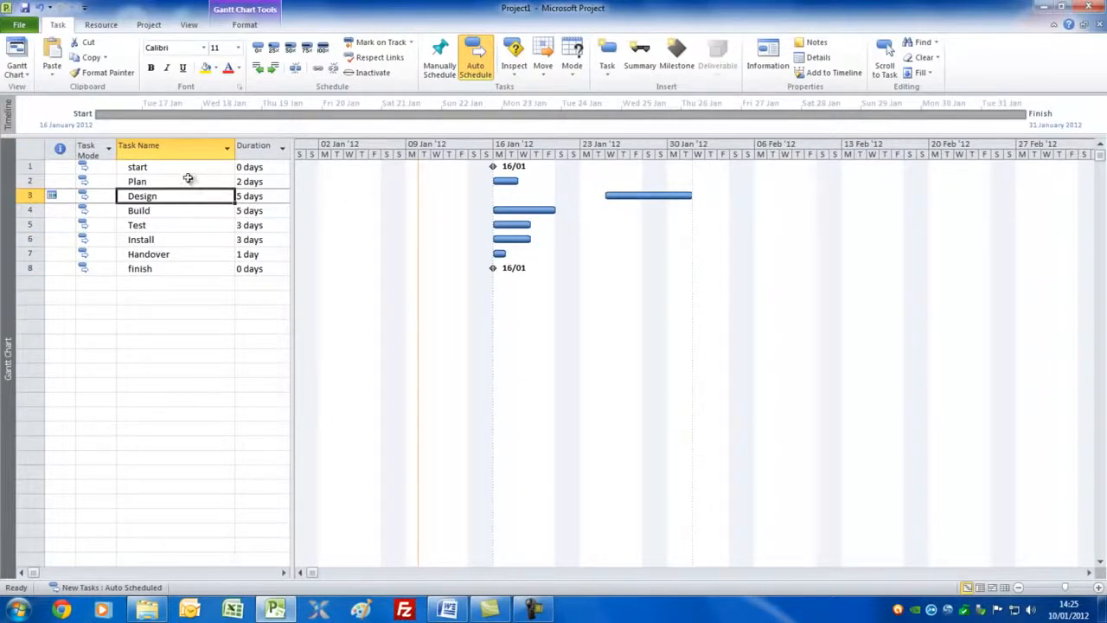
double_click(180, 196)
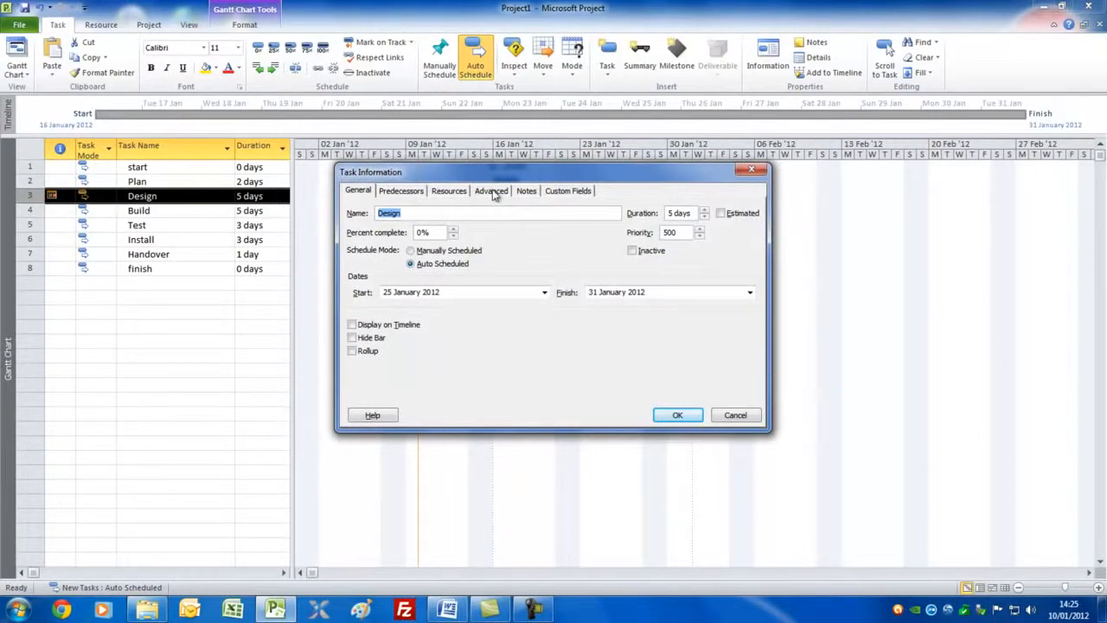
left_click(491, 190)
left_click_drag(601, 175, 619, 224)
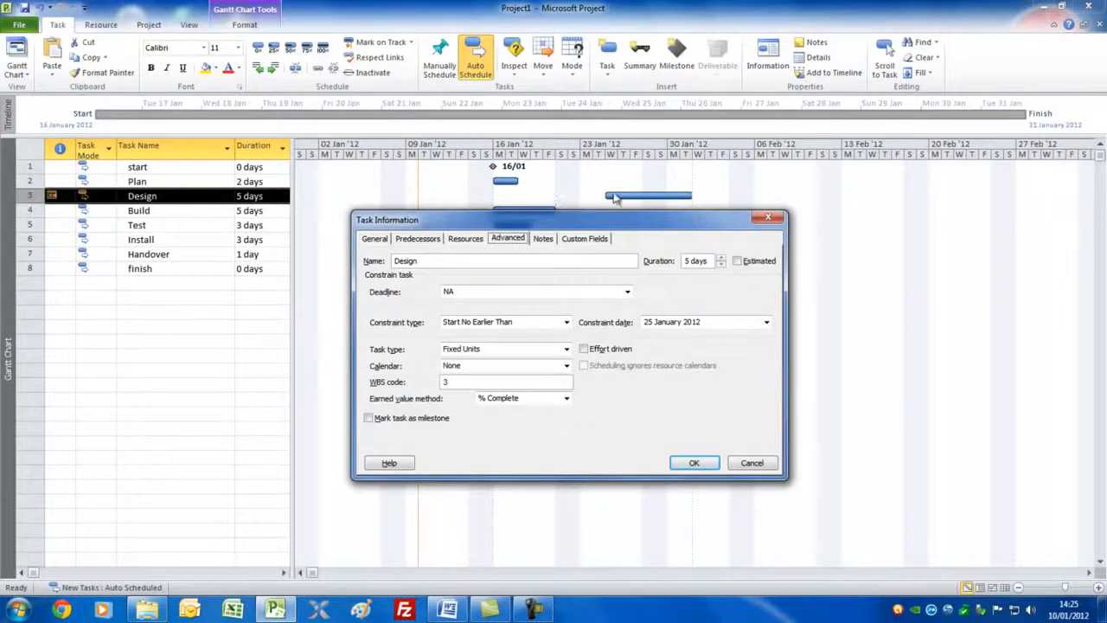
left_click(693, 463)
Step: Set the Design task's constraint type to As Soon As Possible
double_click(179, 199)
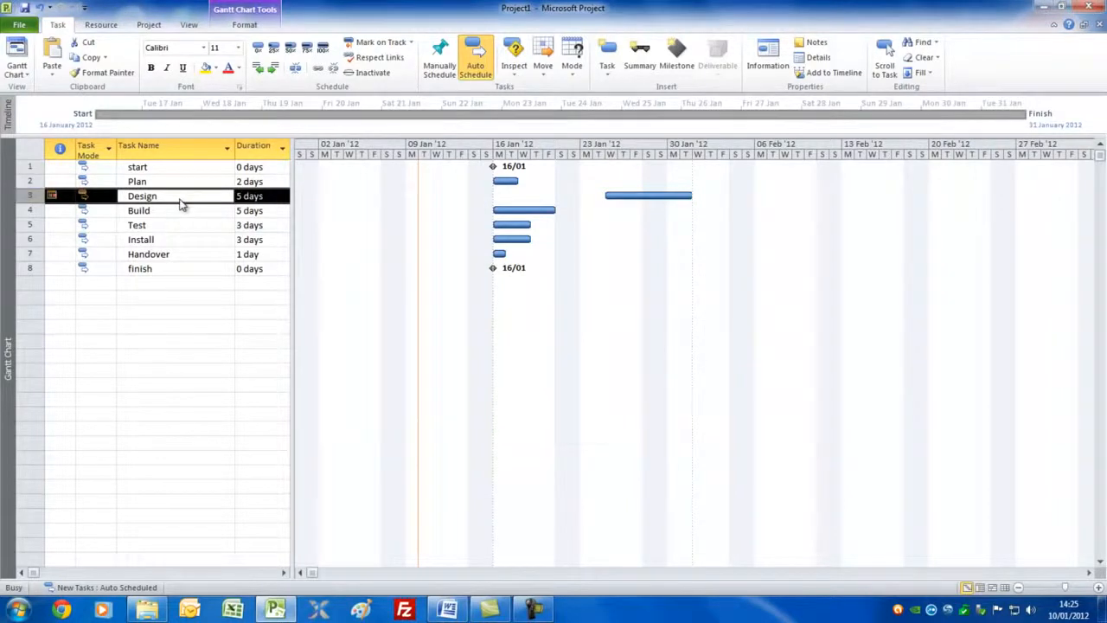
left_click(550, 274)
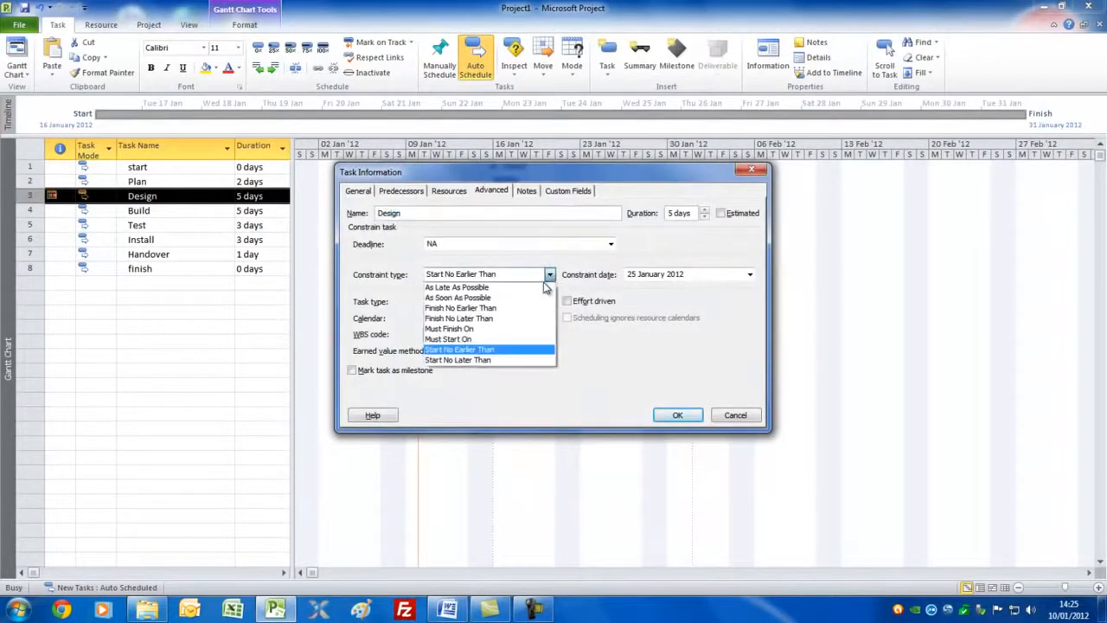
left_click(532, 298)
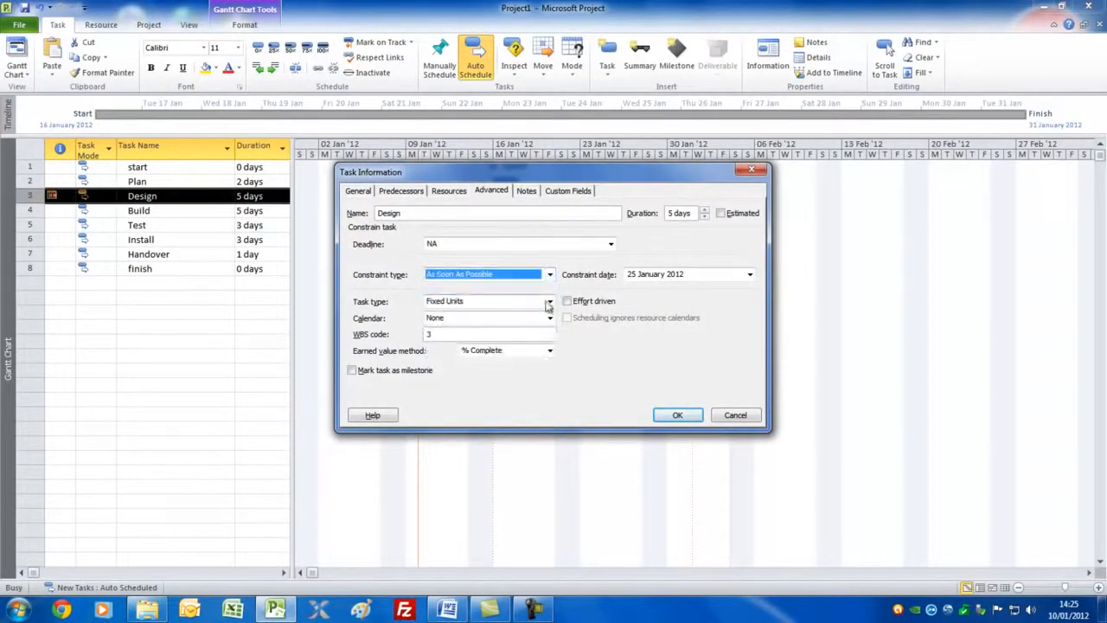
left_click(677, 416)
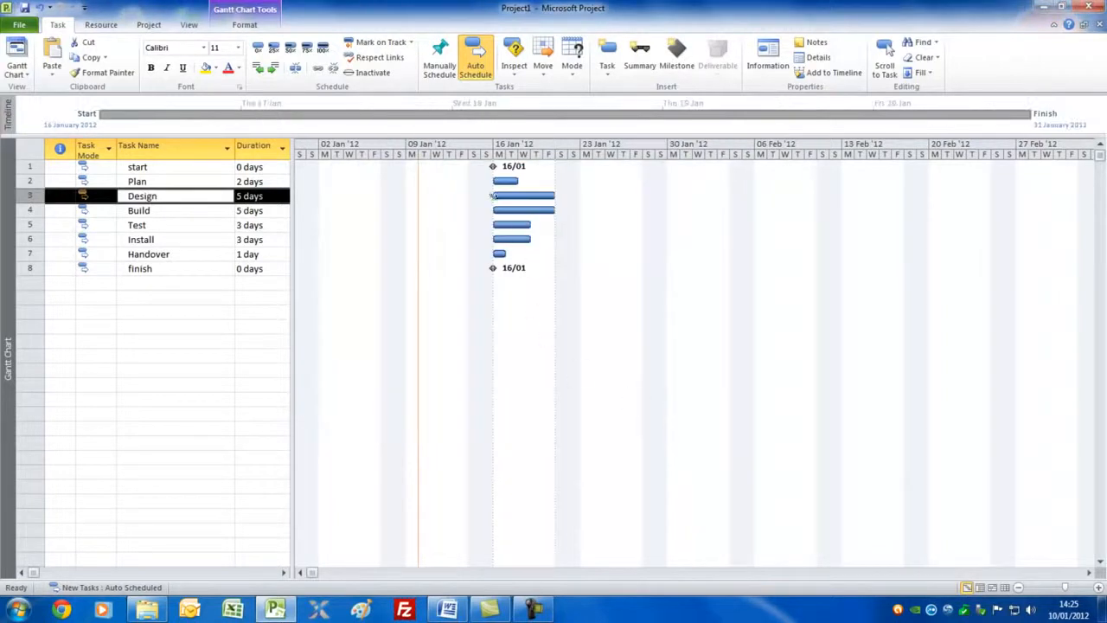
mouse_move(503, 179)
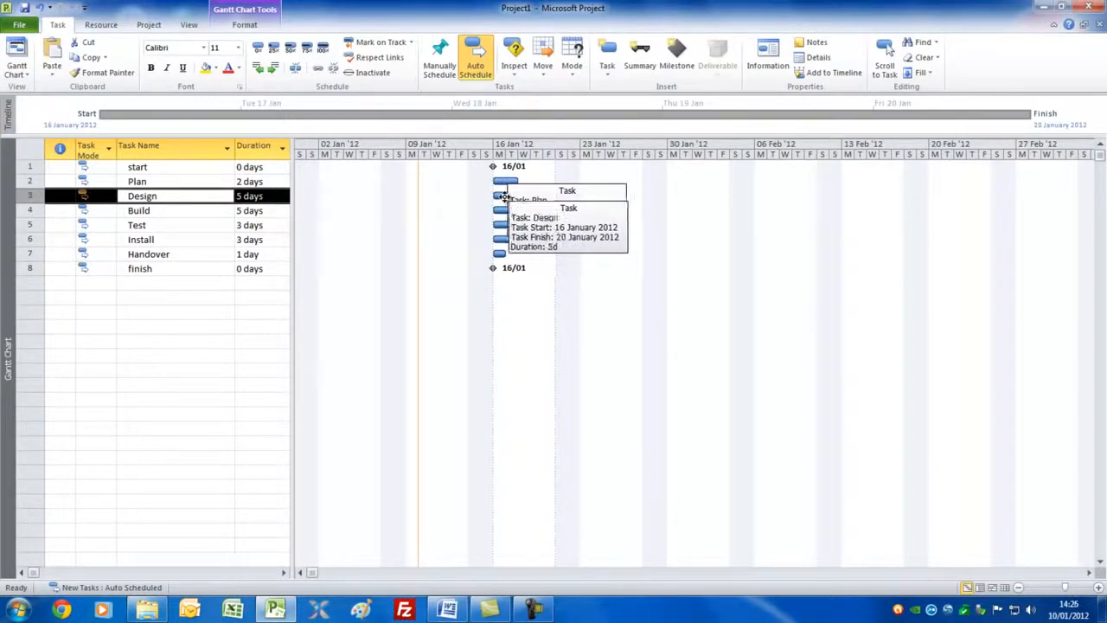
left_click(58, 195)
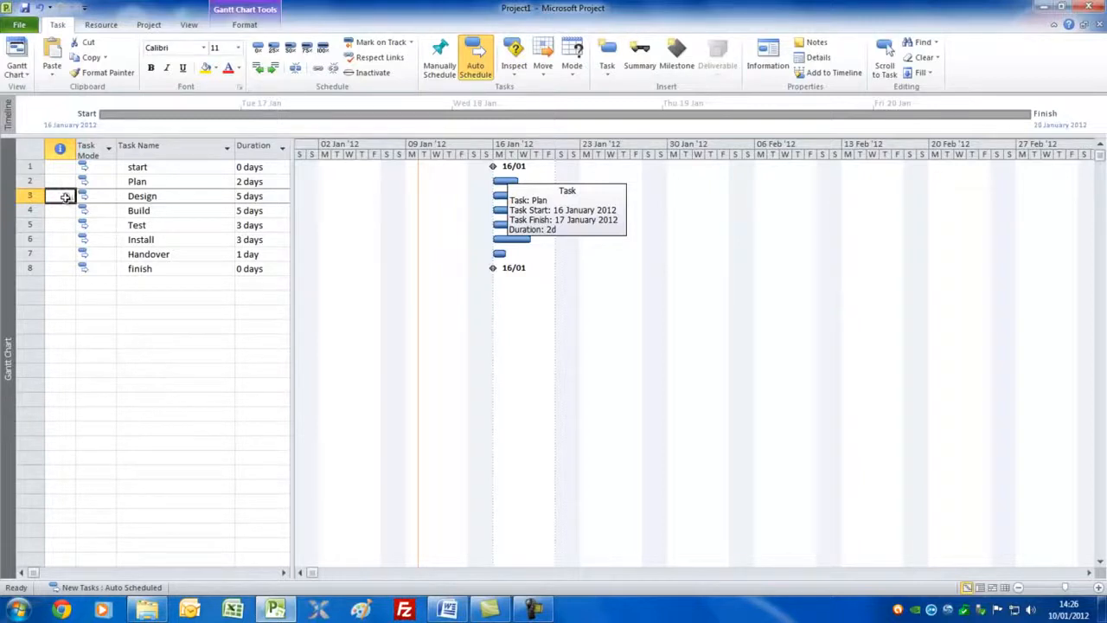
left_click(176, 169)
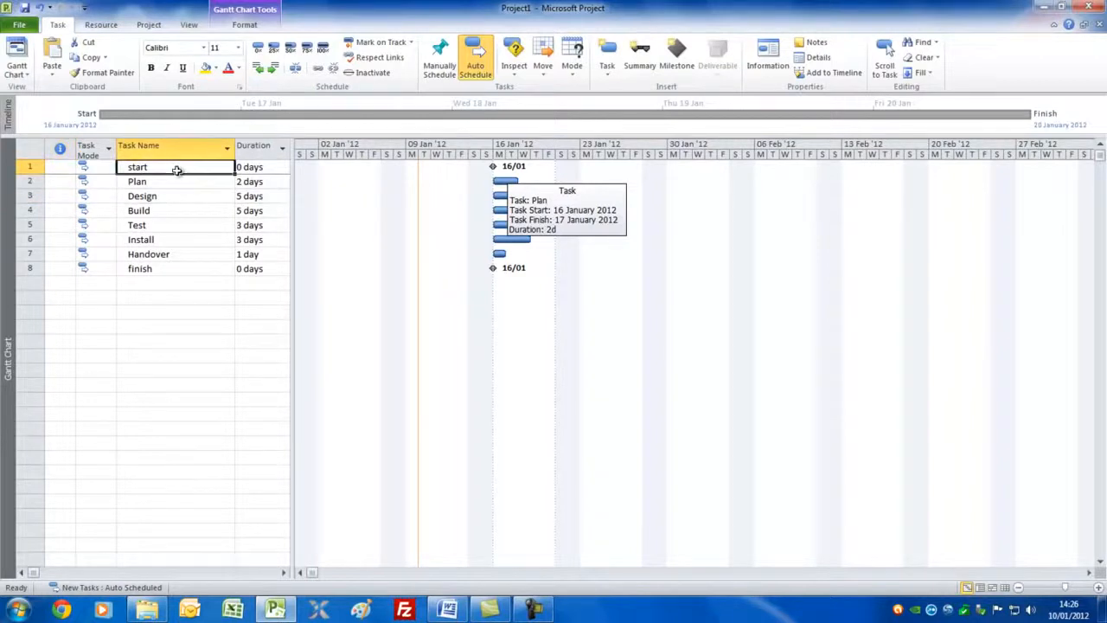
Step: Group the start and Plan tasks under a new summary task named Definition
left_click_drag(177, 169, 176, 180)
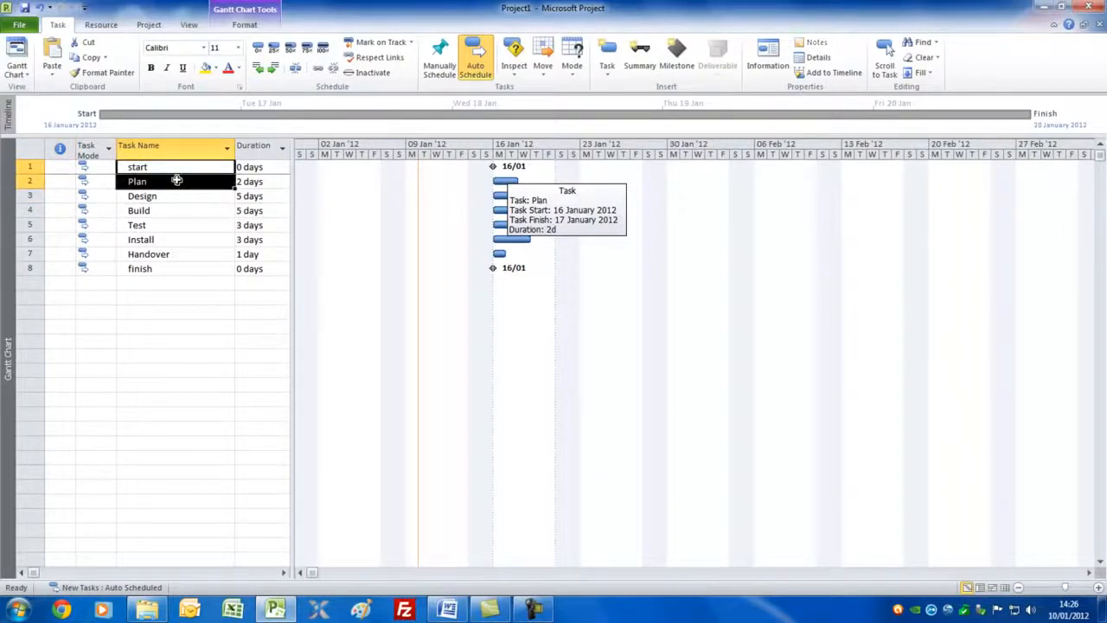
left_click(647, 53)
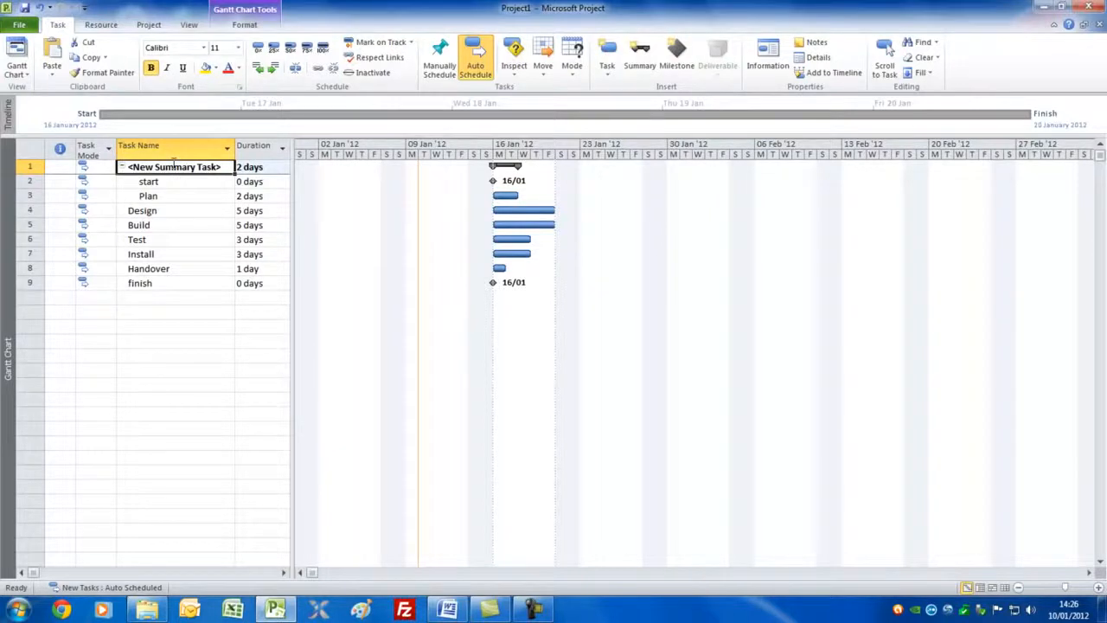
type("Definition")
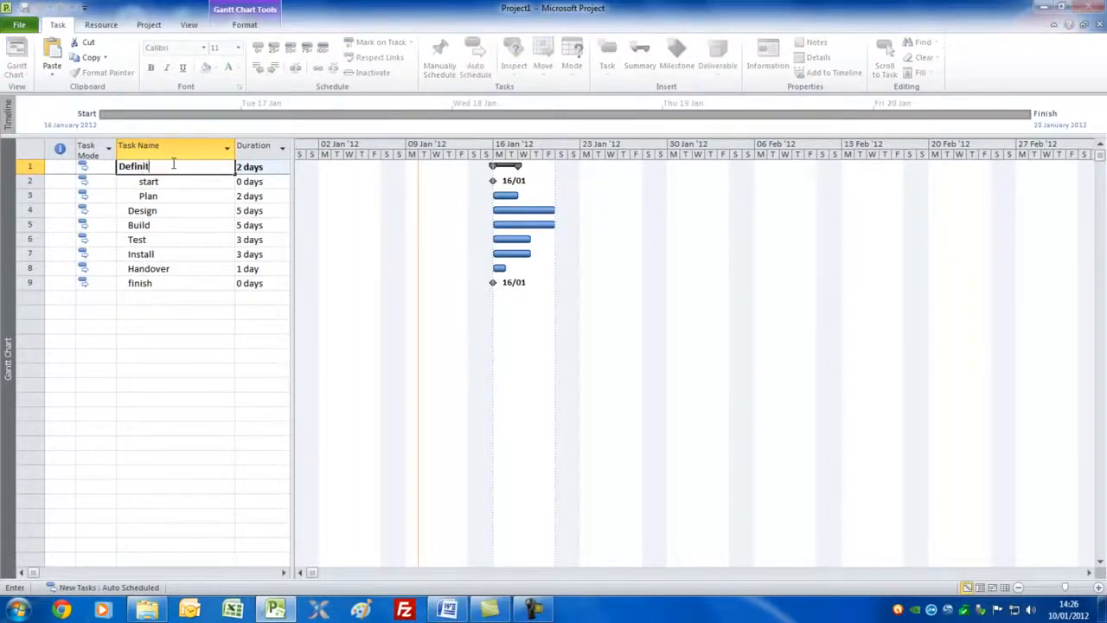
Step: Group Design, Build and Test under a summary task named Execution, and Install, Handover and finish under one named Acceptance
left_click(161, 211)
left_click_drag(161, 212, 161, 233)
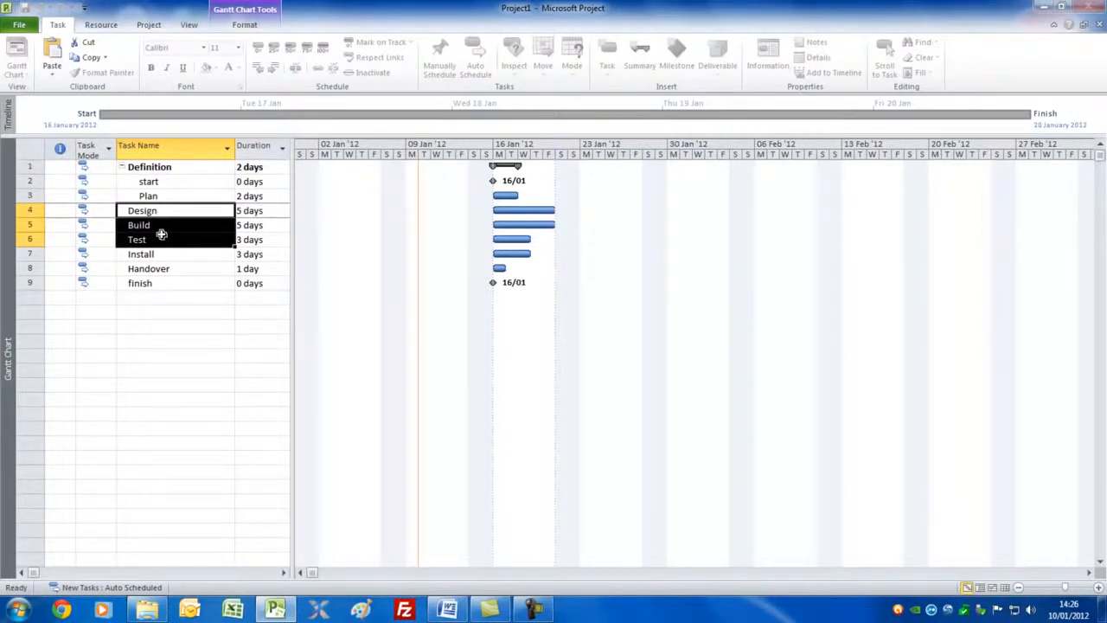
left_click(631, 57)
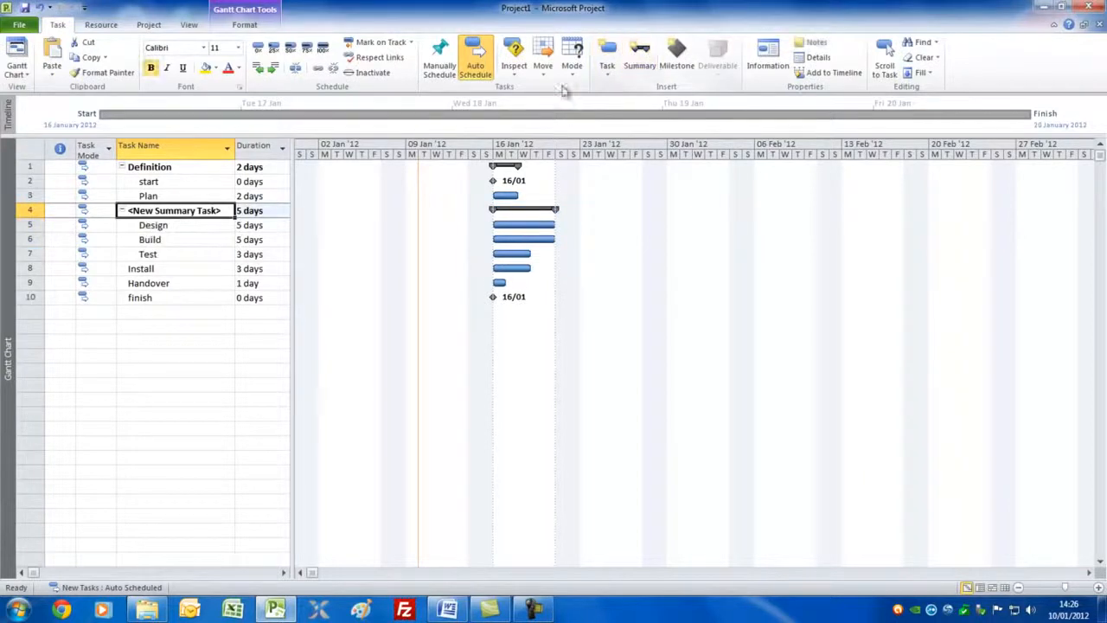
type("Execution")
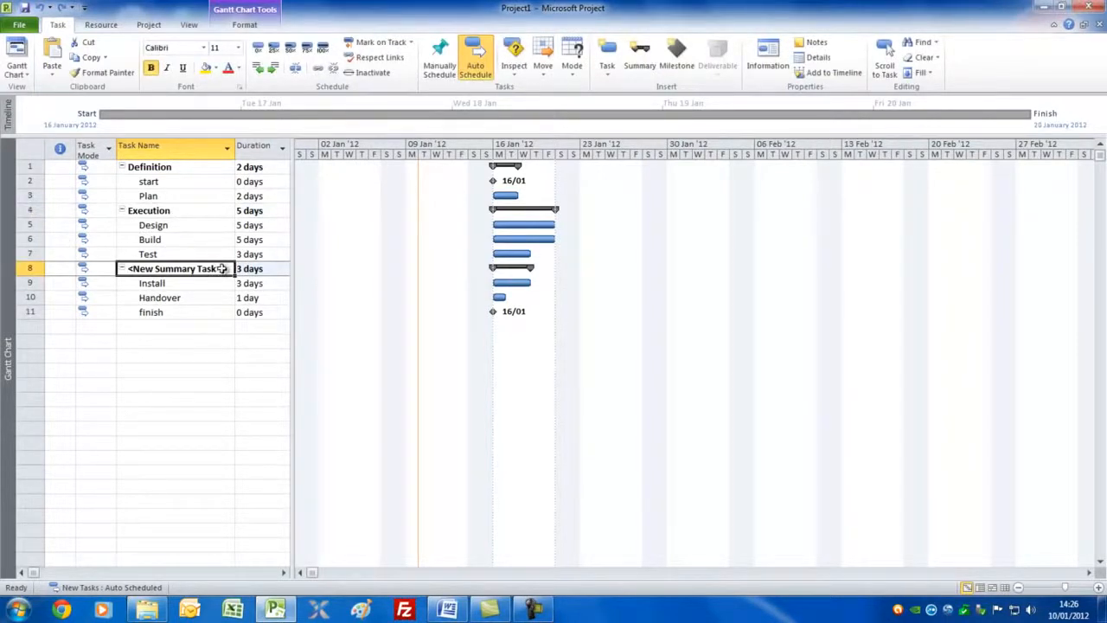
type("Acceptance")
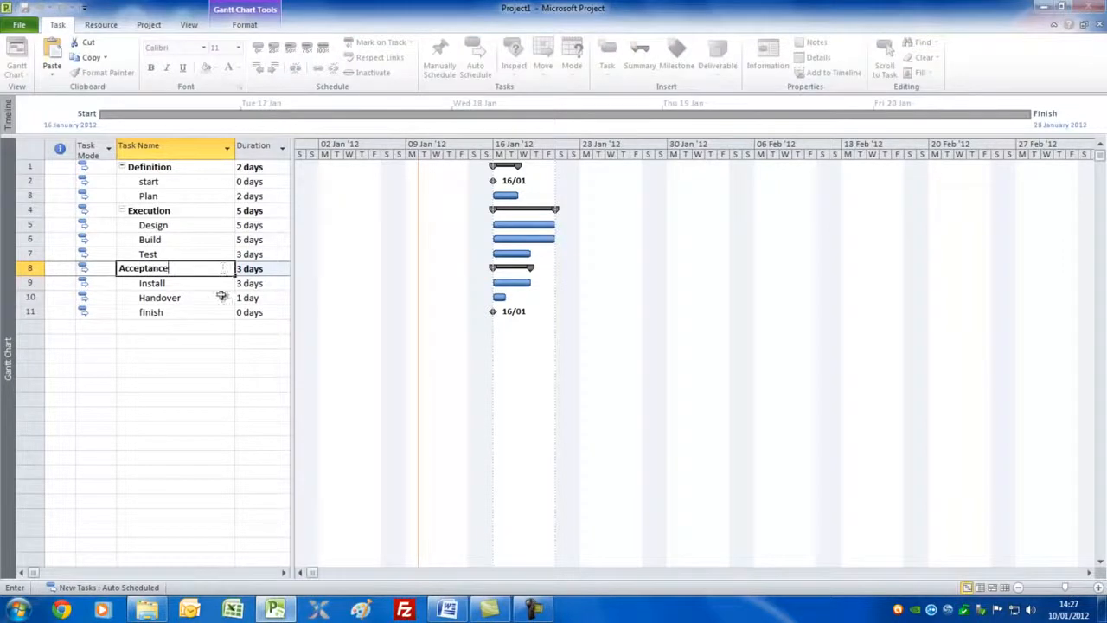
left_click(214, 289)
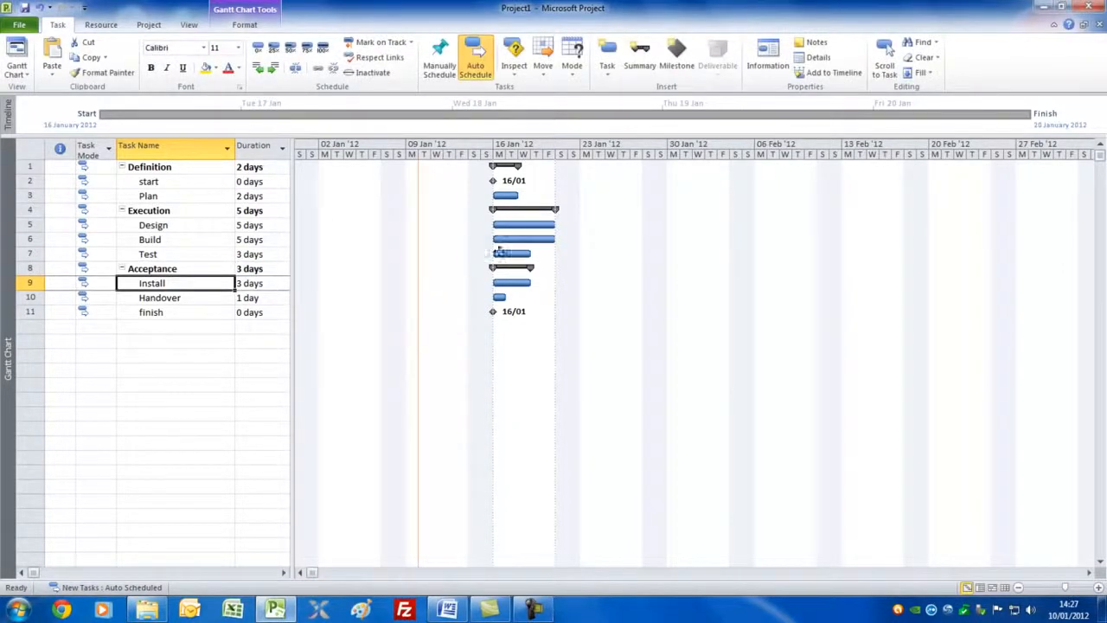
Step: Link the Gantt bars in sequence from Plan through Design, Build, Test, Install and Handover to finish
left_click_drag(506, 195, 543, 243)
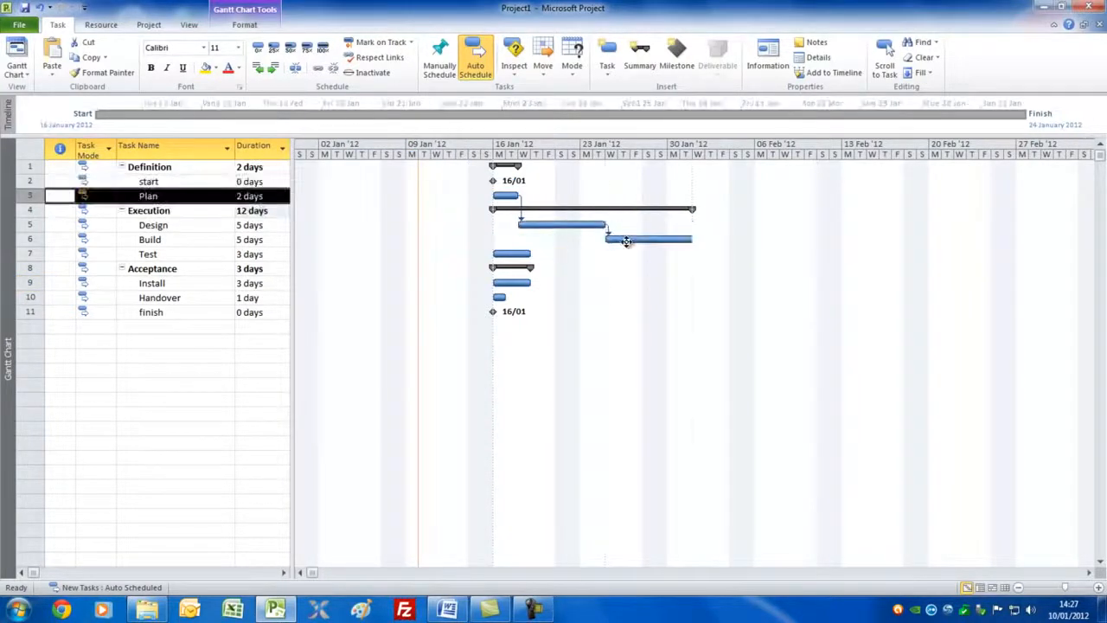
left_click_drag(627, 240, 525, 256)
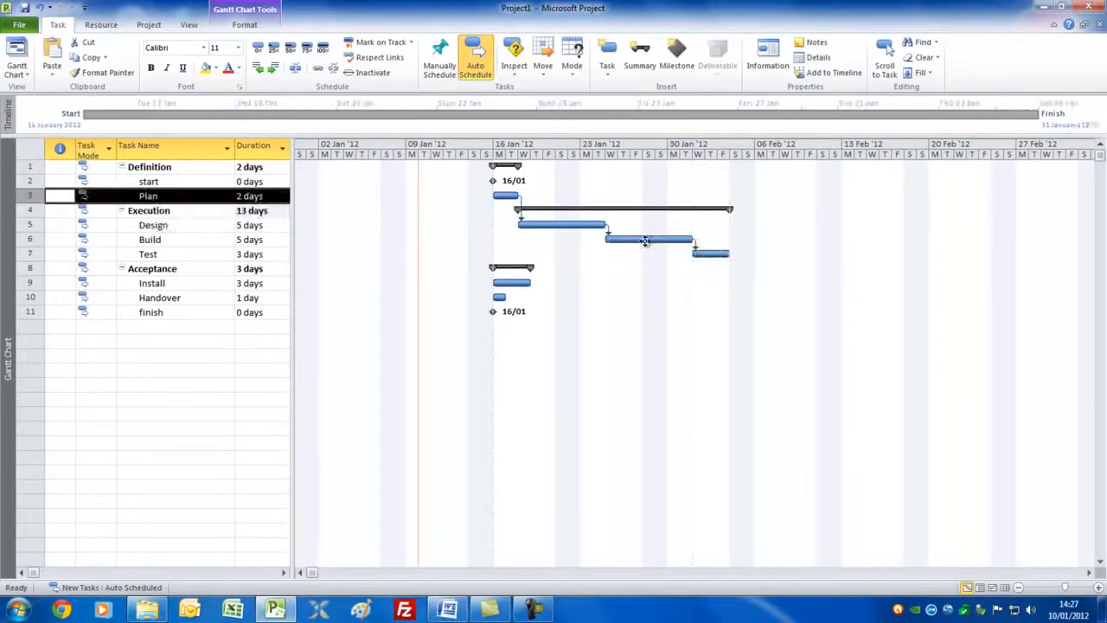
left_click_drag(718, 253, 520, 285)
left_click_drag(775, 285, 502, 299)
left_click_drag(804, 300, 493, 311)
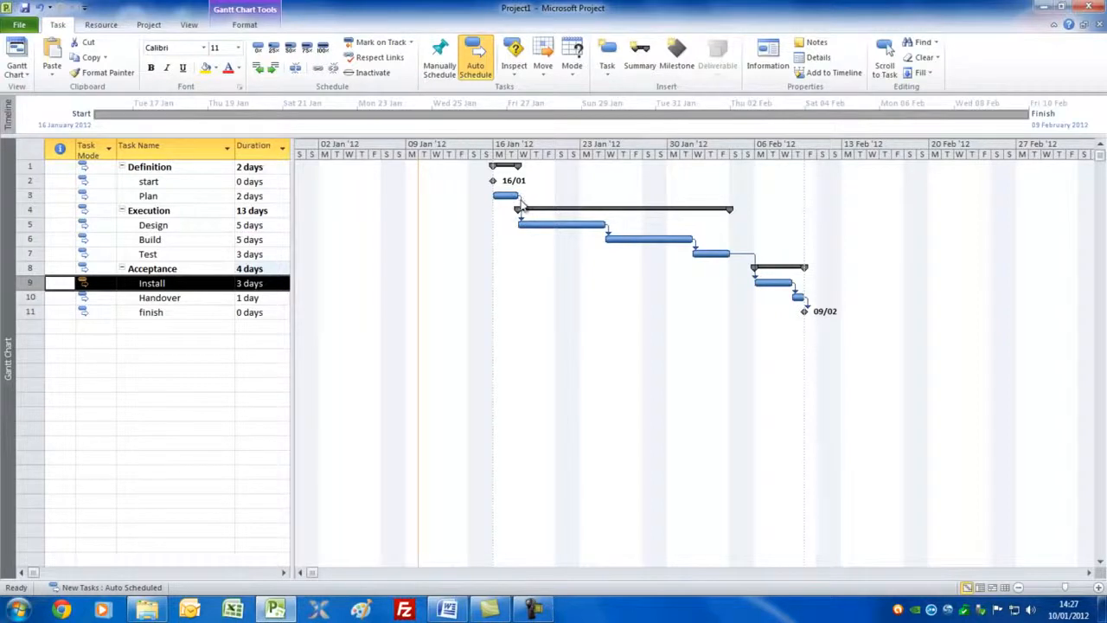
Step: Open the dependency between Plan and Design and review the available link types
mouse_move(522, 204)
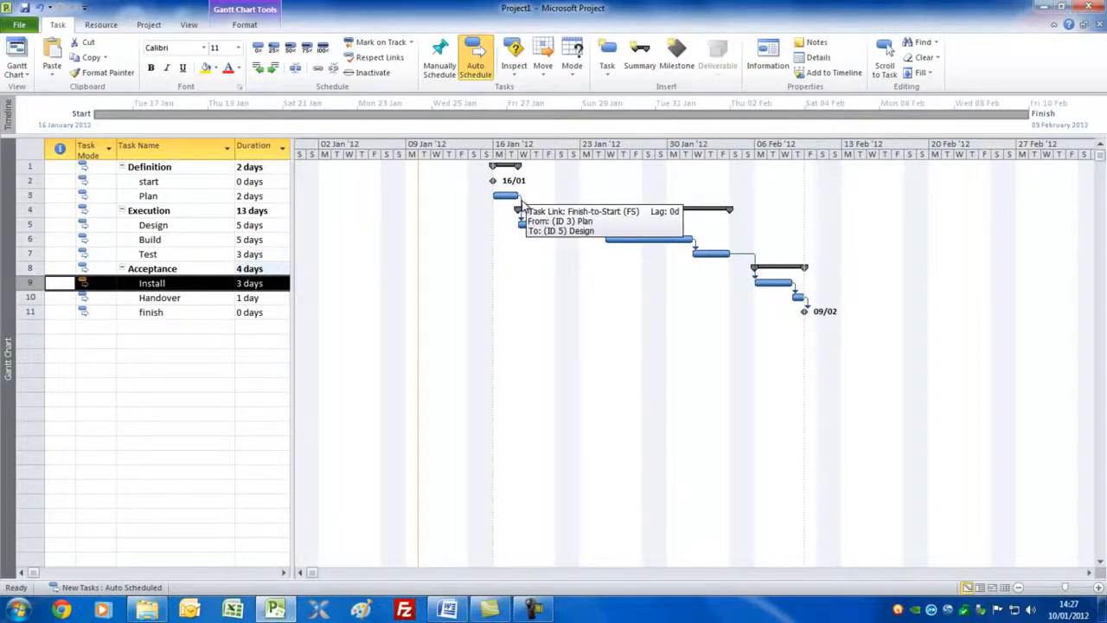
double_click(522, 204)
left_click(588, 309)
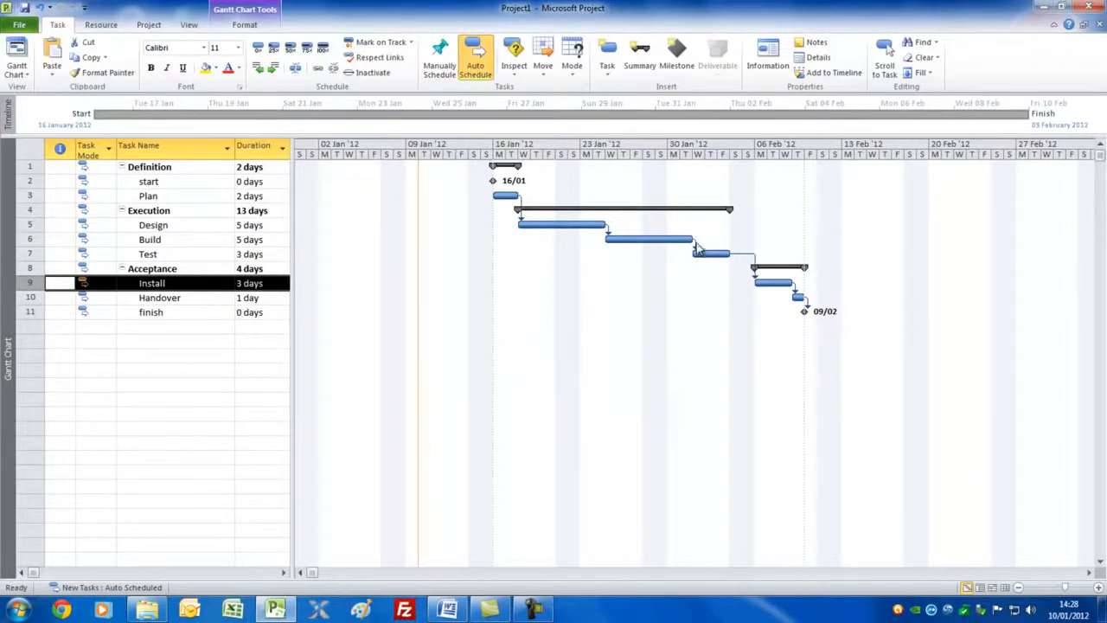
Step: Set the lag of the Finish-to-Start link from Build to Test to -2 days
double_click(694, 246)
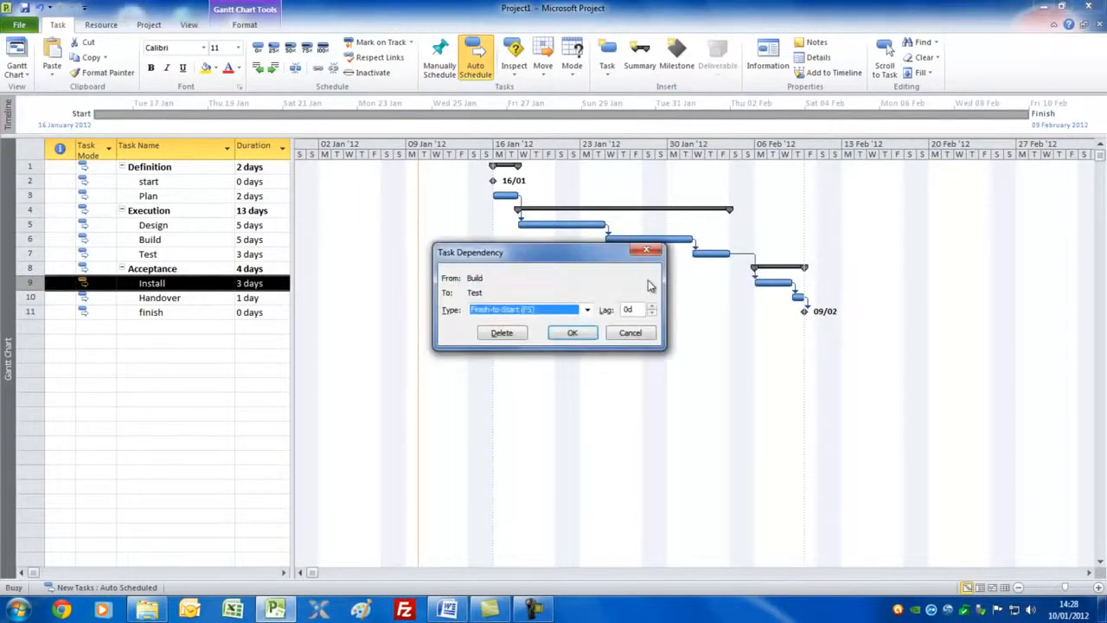
left_click(652, 315)
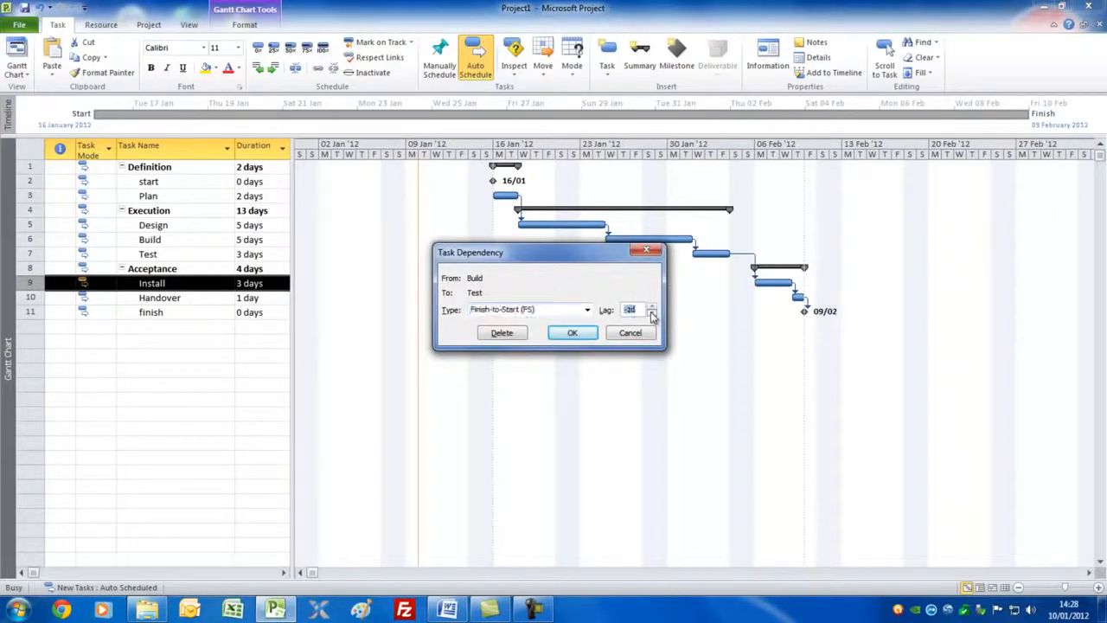
left_click(652, 315)
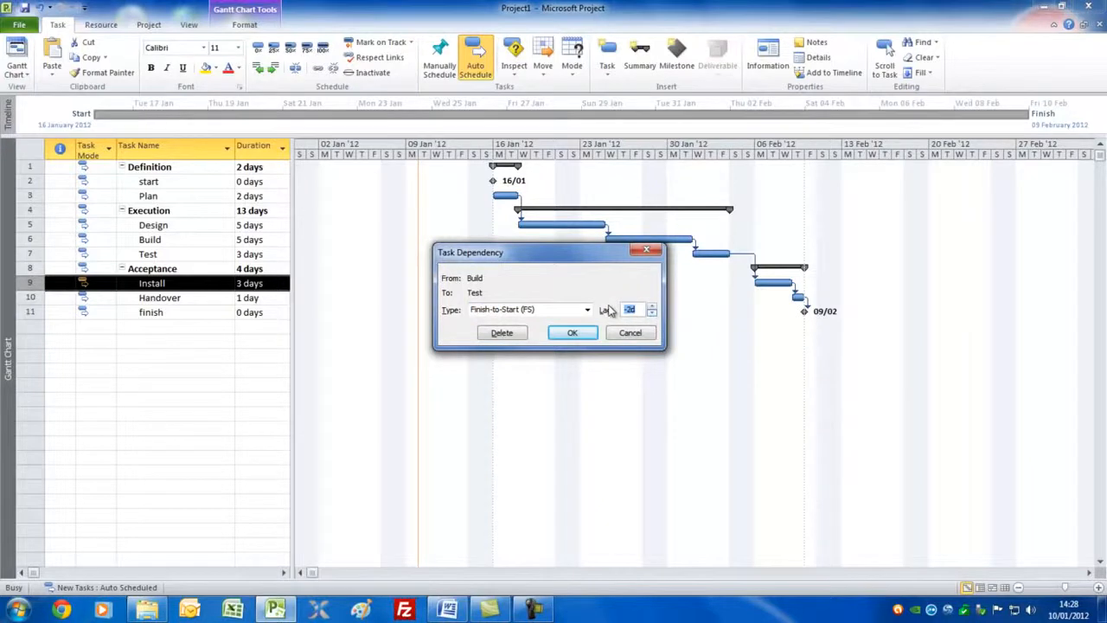
left_click(570, 334)
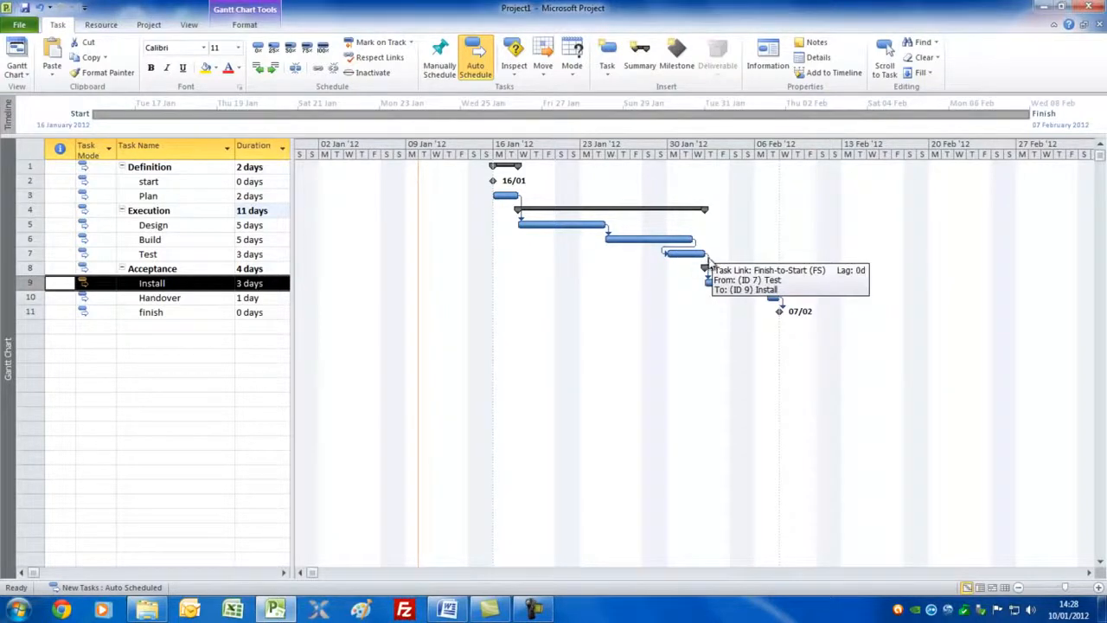
Step: Replace the Test-to-Install link with a Build-to-Install link that has a -2 day lag, and link Test to Handover
double_click(707, 264)
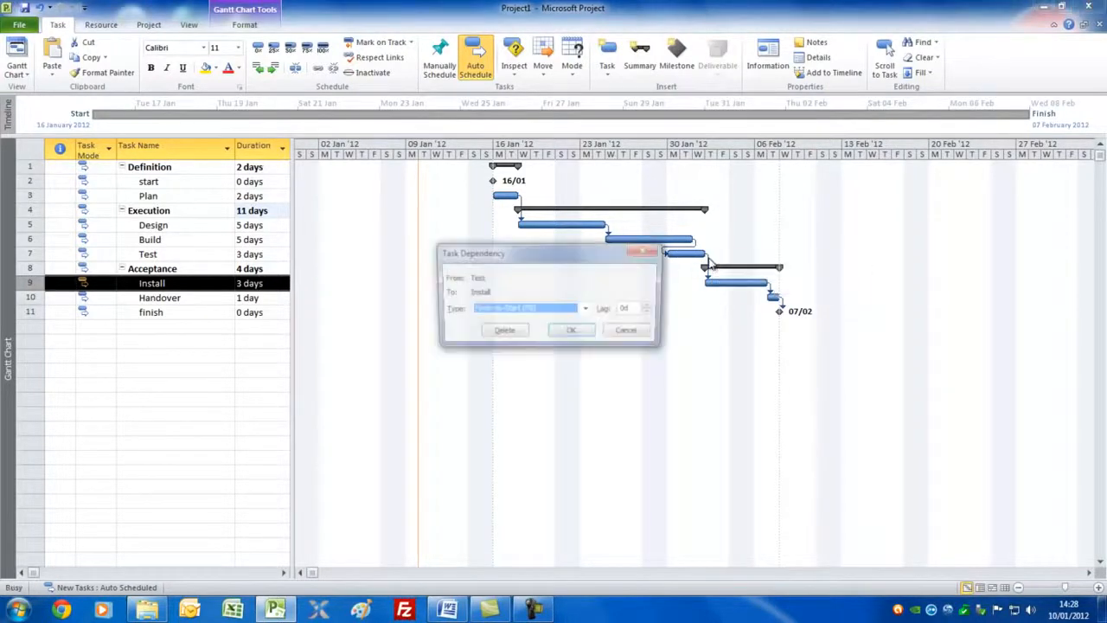
left_click(502, 334)
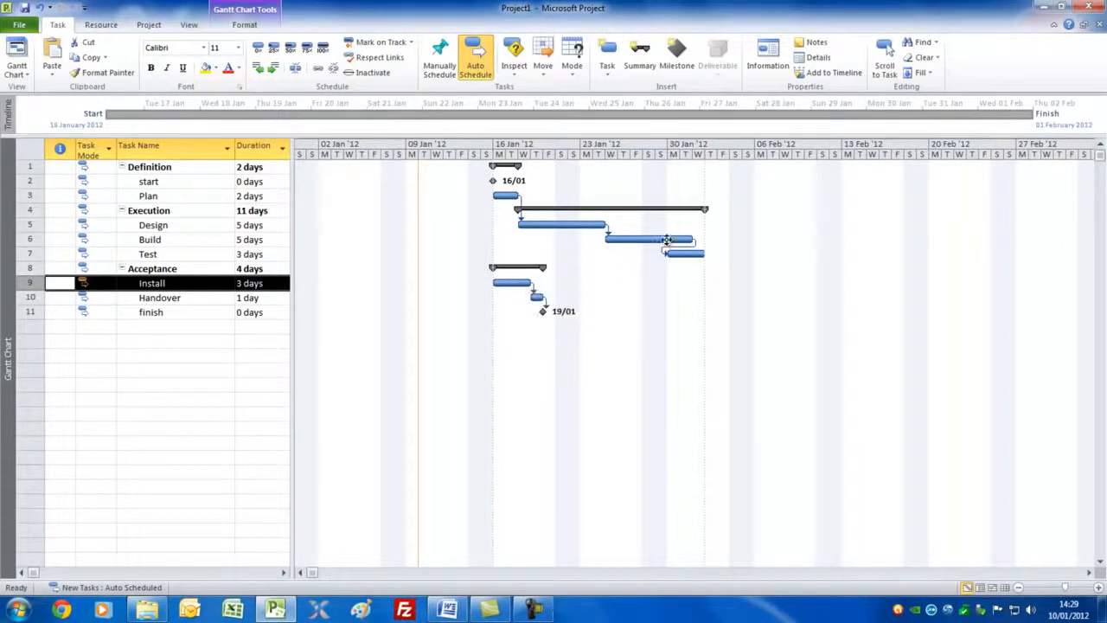
left_click_drag(667, 239, 517, 284)
double_click(696, 269)
type("-3d")
left_click(572, 329)
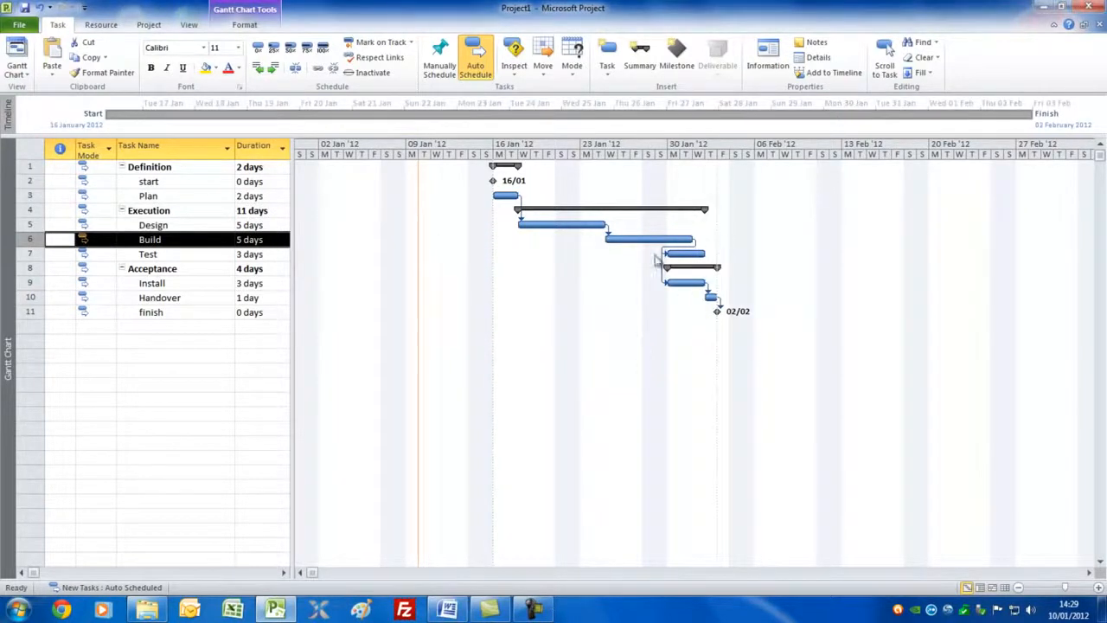
left_click_drag(691, 257, 711, 297)
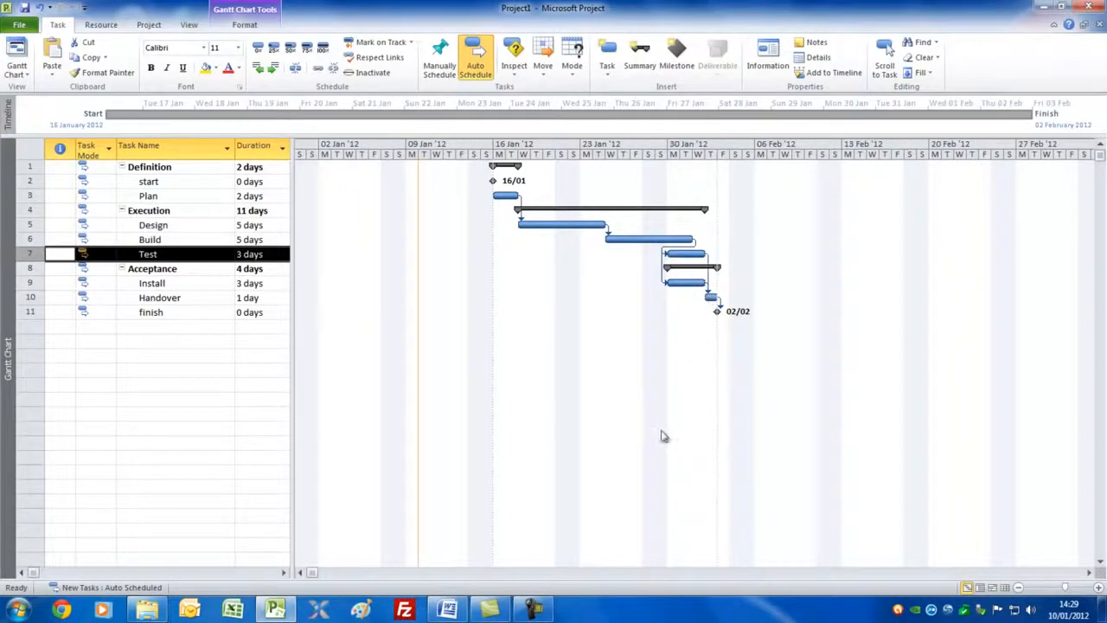
Step: Set the Build task's constraint type to Start No Earlier Than with the constraint date 26 January 2012
left_click(168, 242)
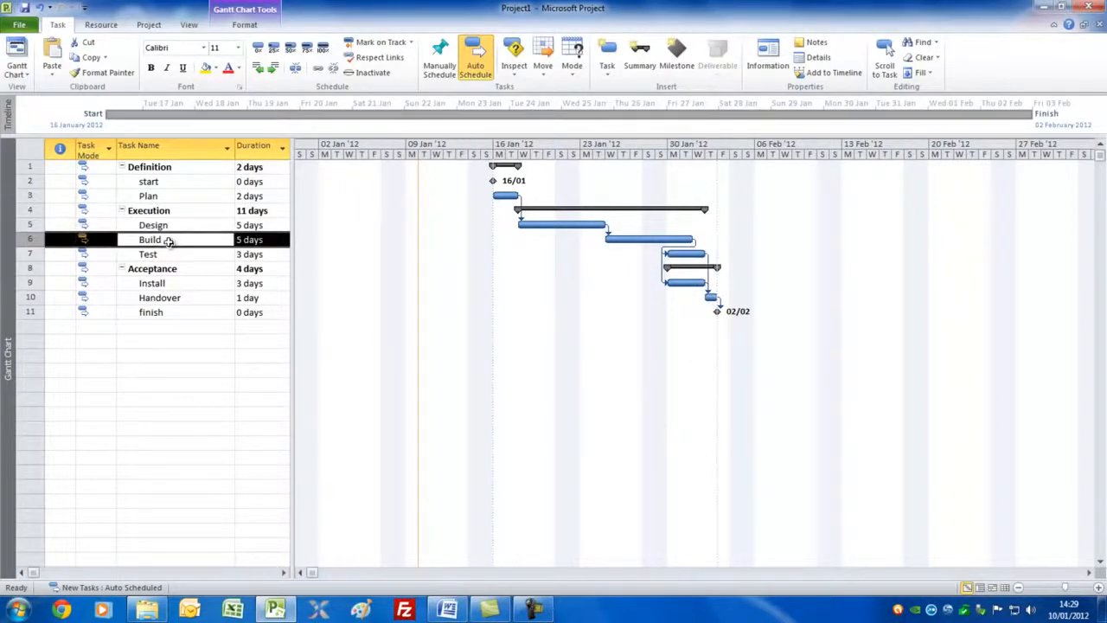
double_click(169, 242)
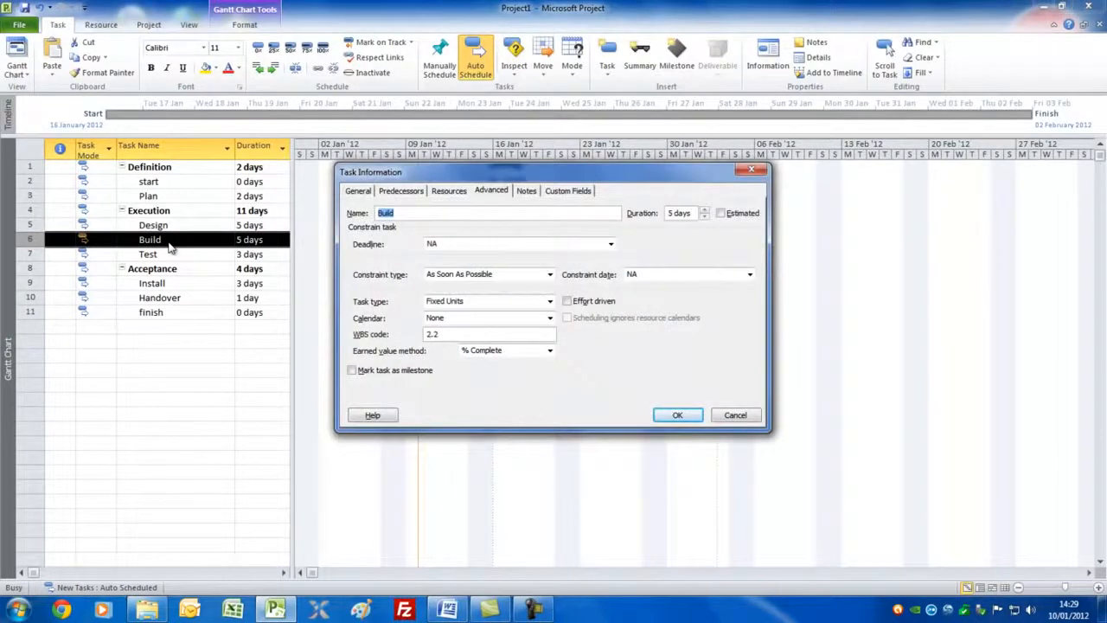
left_click_drag(503, 176, 519, 293)
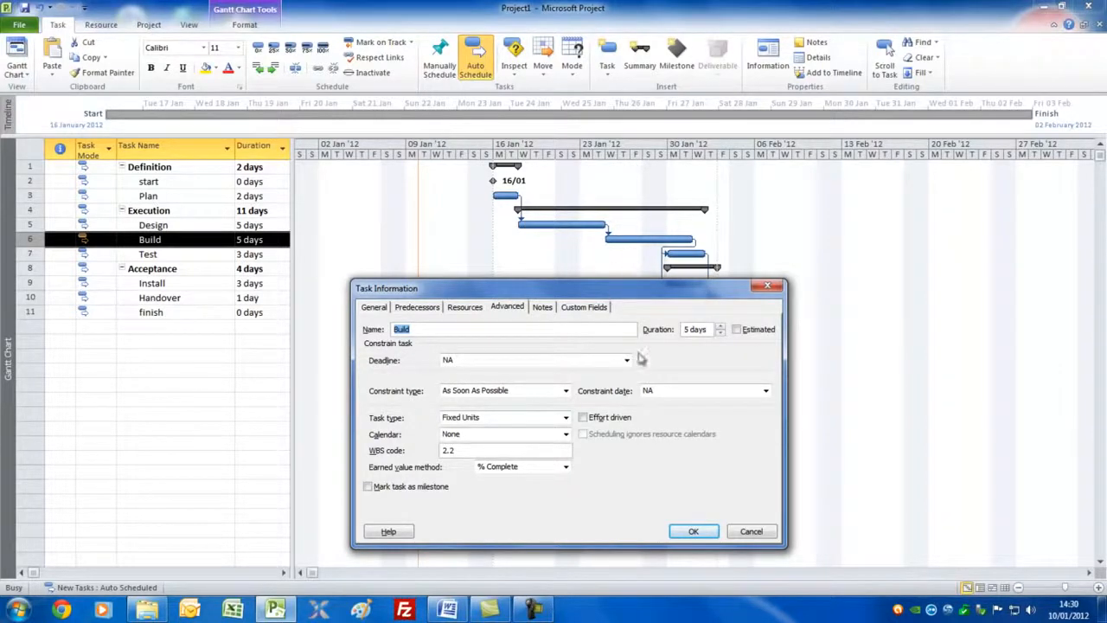
left_click(566, 392)
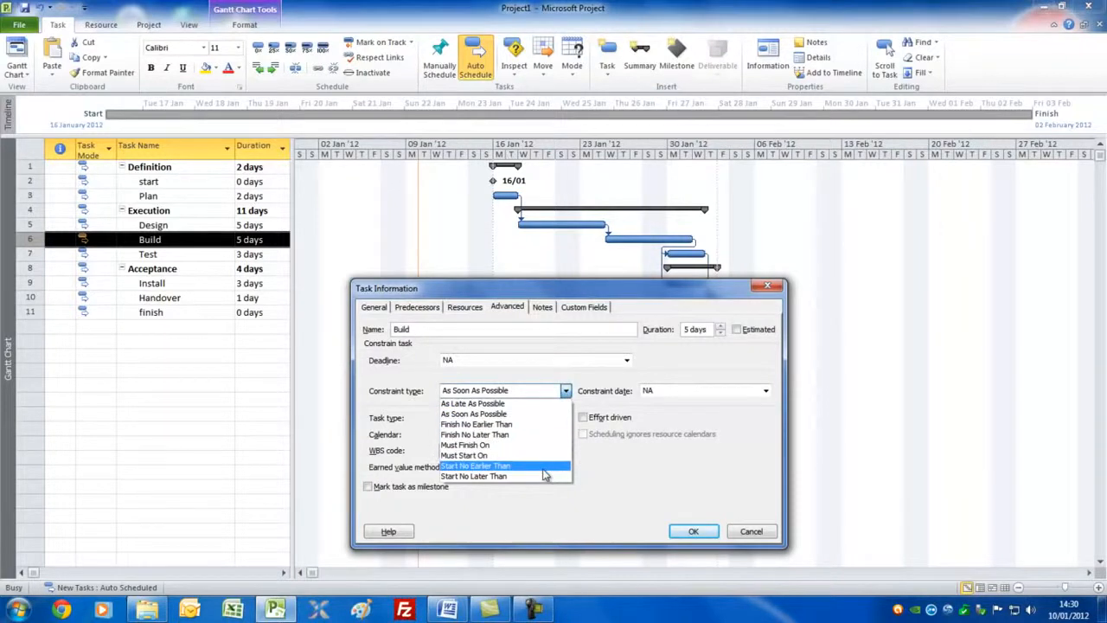
left_click(544, 468)
left_click(765, 391)
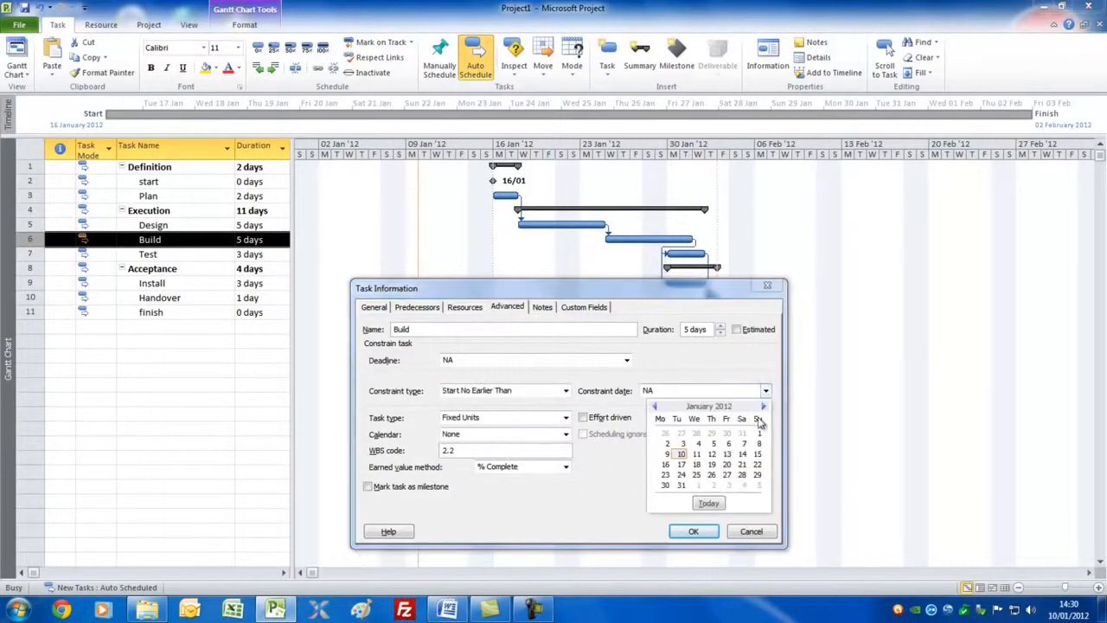
left_click(711, 475)
left_click(693, 531)
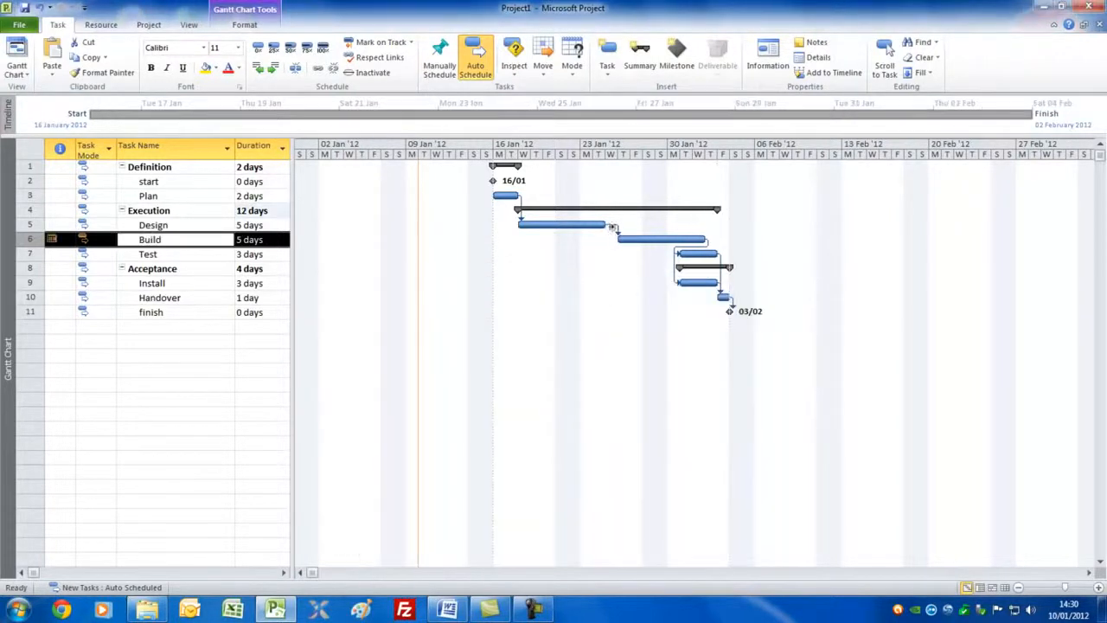
left_click(164, 240)
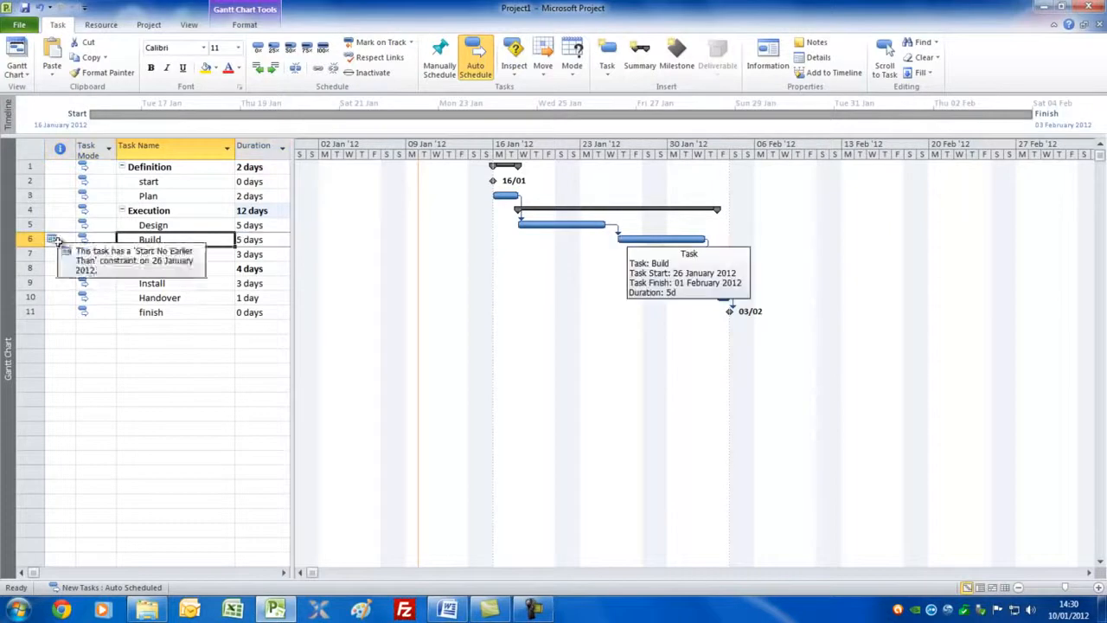
mouse_move(58, 239)
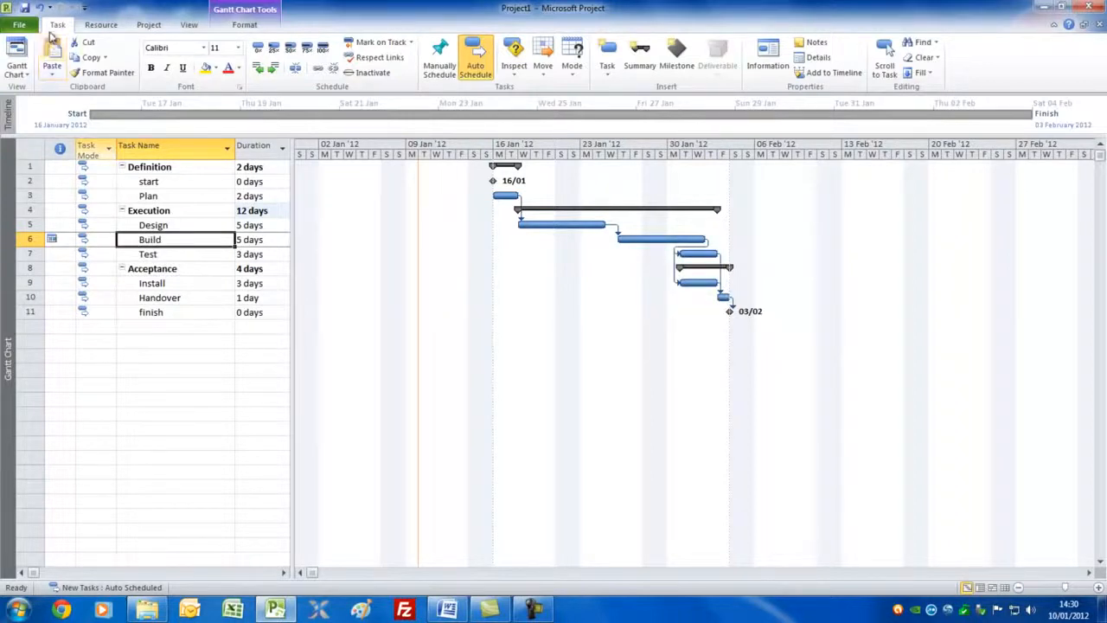
Step: Switch to the Resource Sheet and add four people as work resources, entering each person's first name
left_click(28, 75)
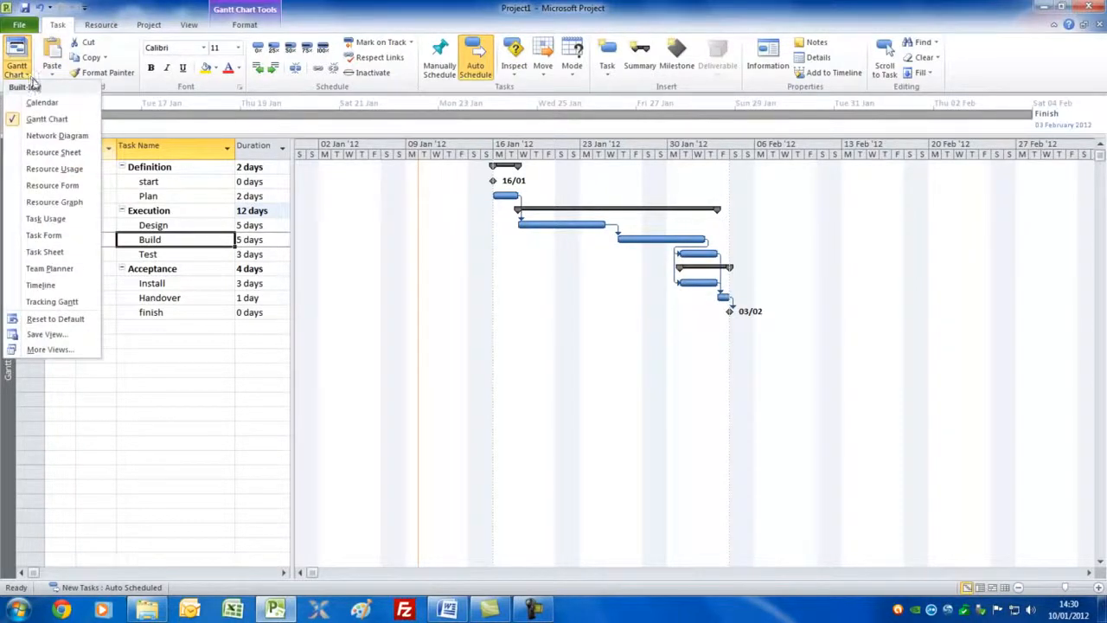
left_click(53, 152)
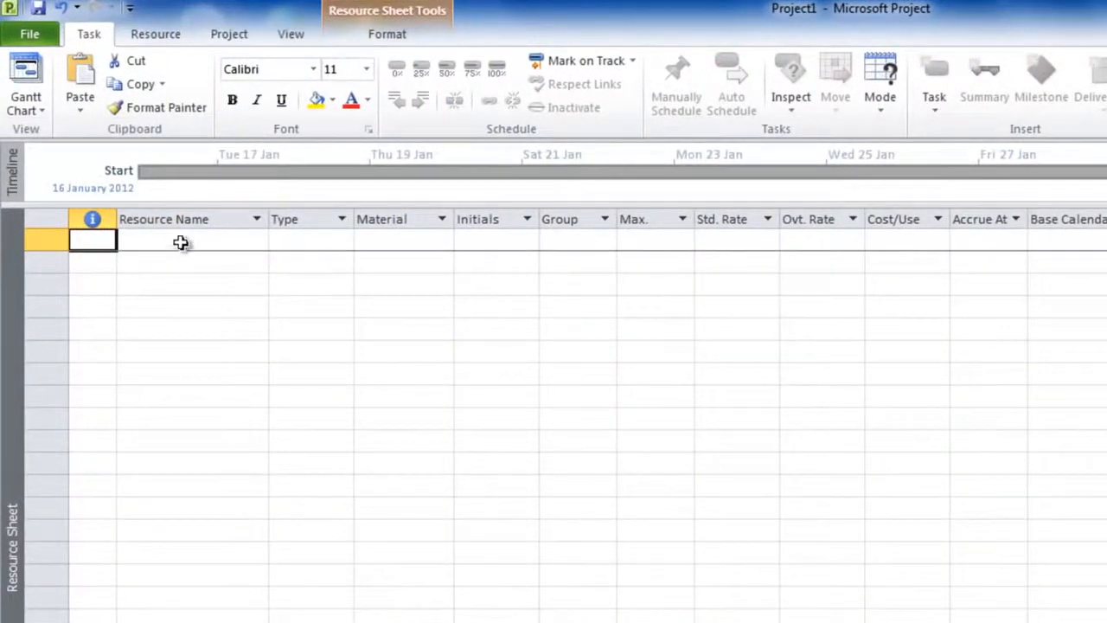
left_click(182, 241)
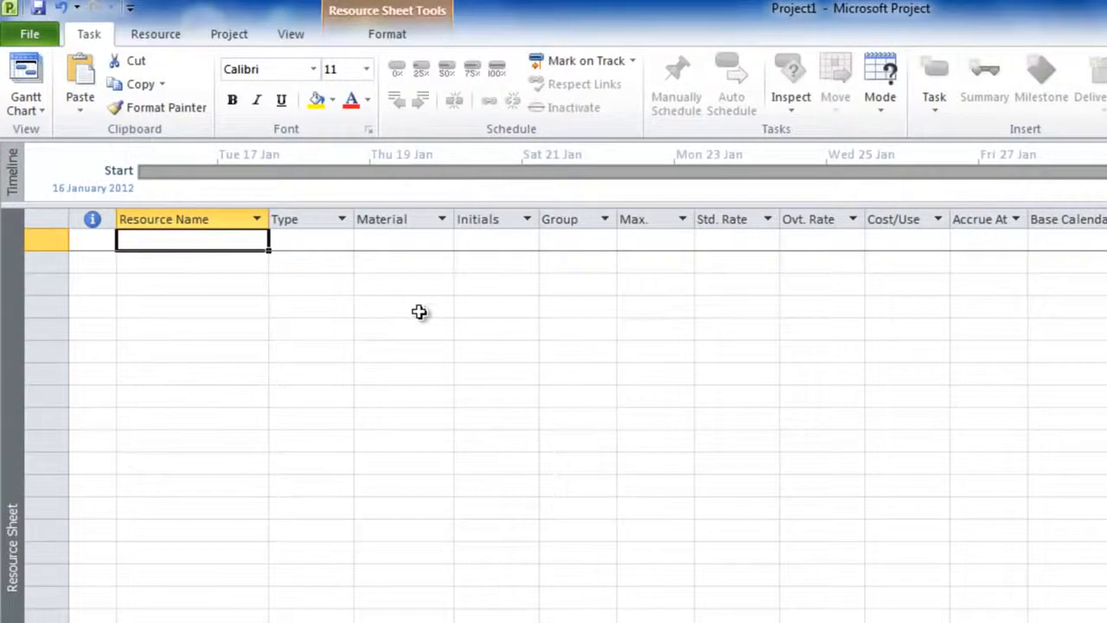
type("dave")
key("Return")
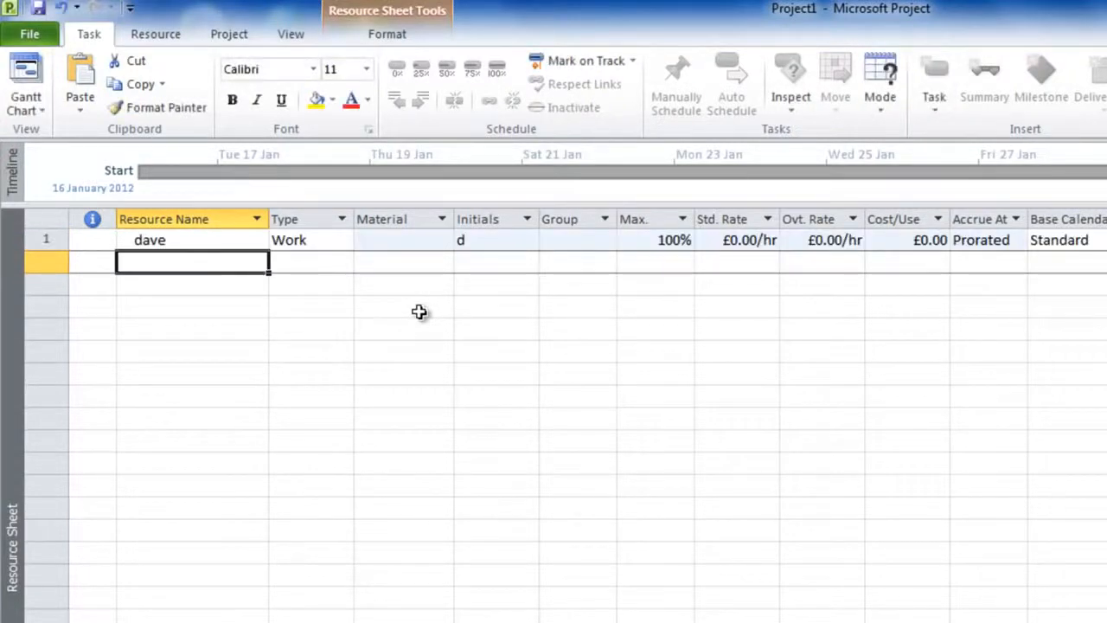
type("tom")
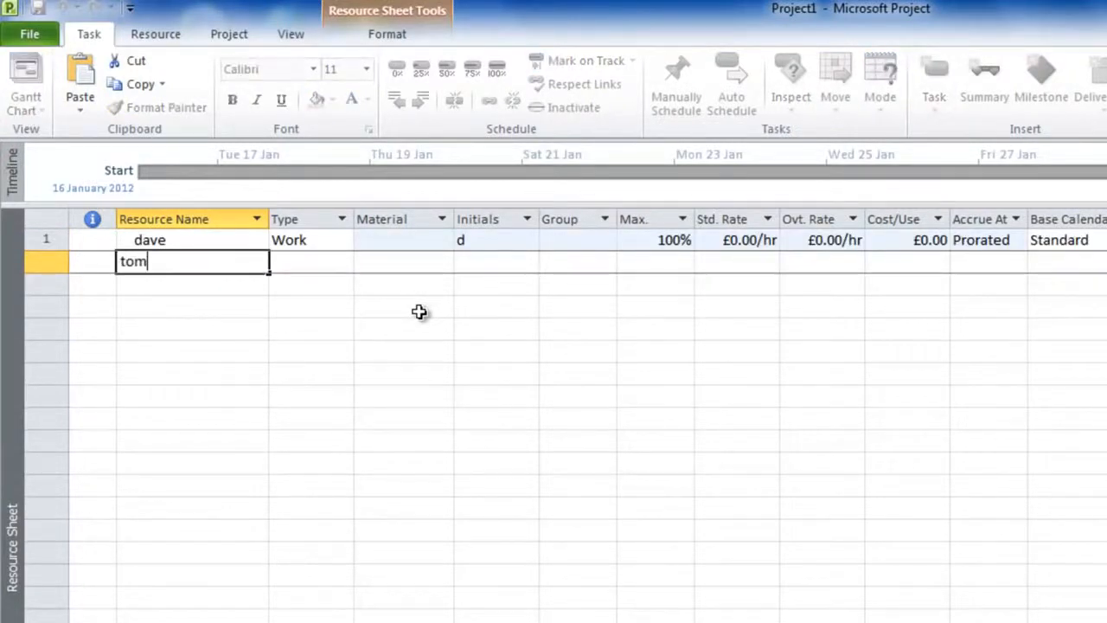
key("Return")
type("dick")
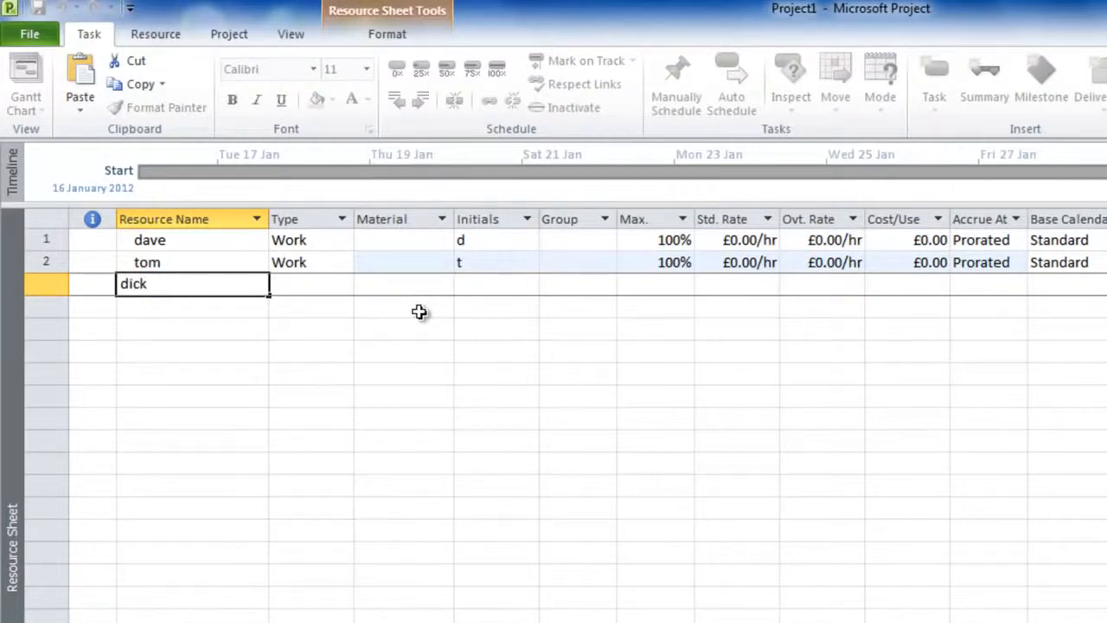
key("Return")
type("harry")
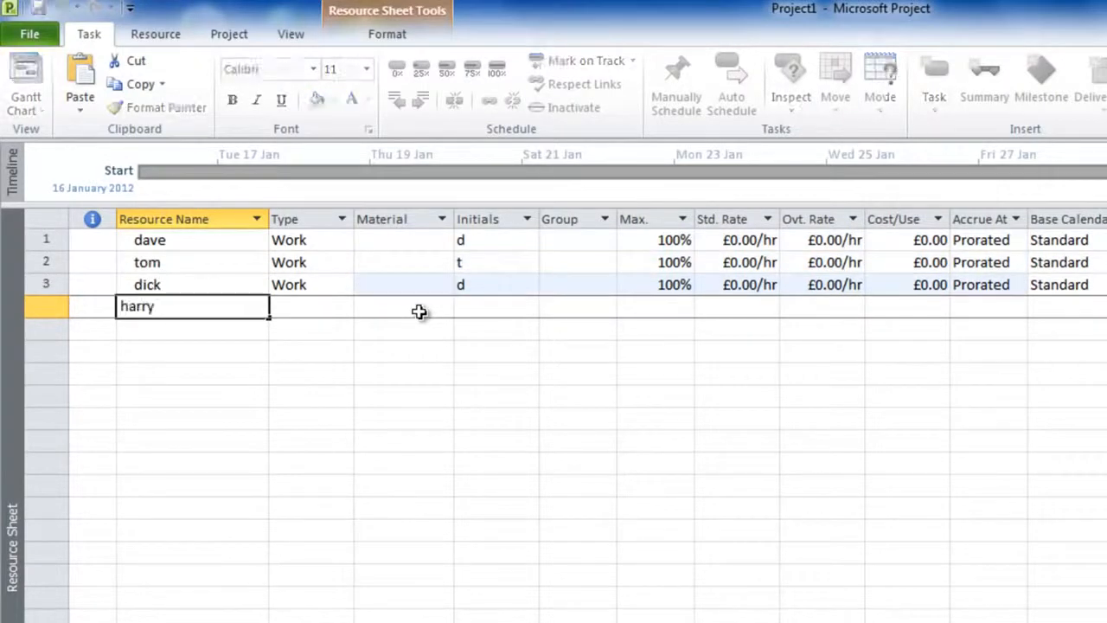
key("Return")
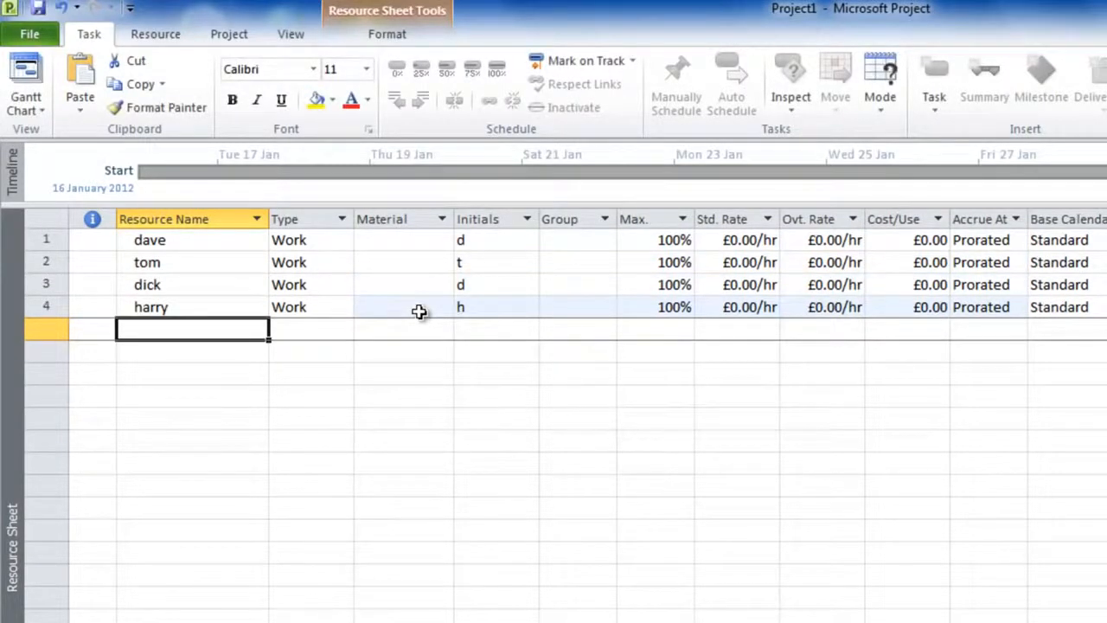
Step: Add a fifth resource named cable and set its type to Material
type("ca")
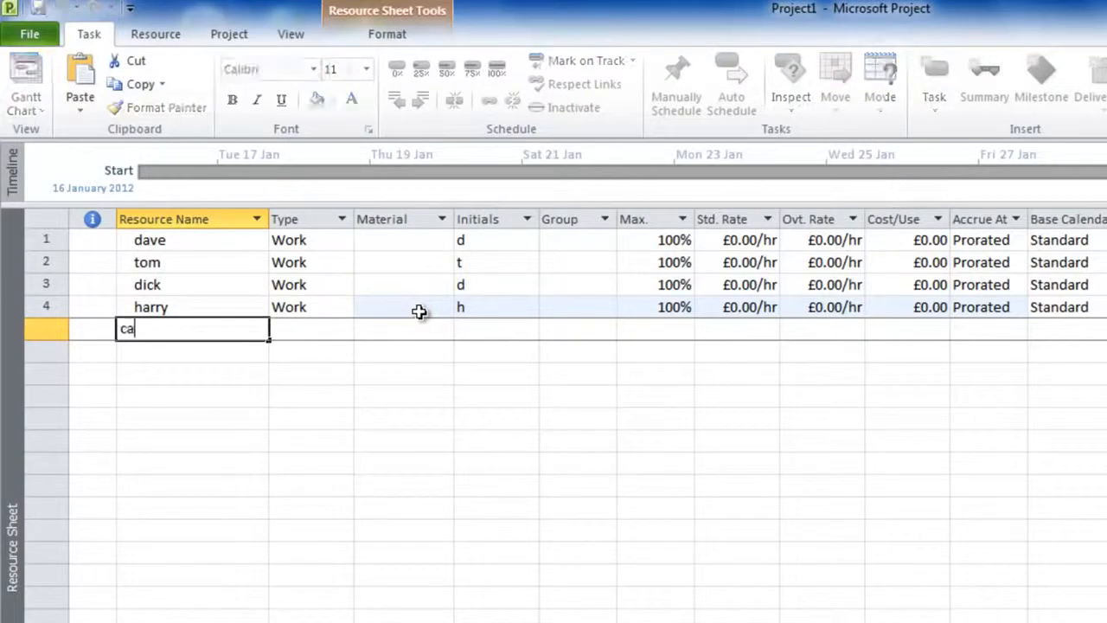
type("ble")
key("Tab")
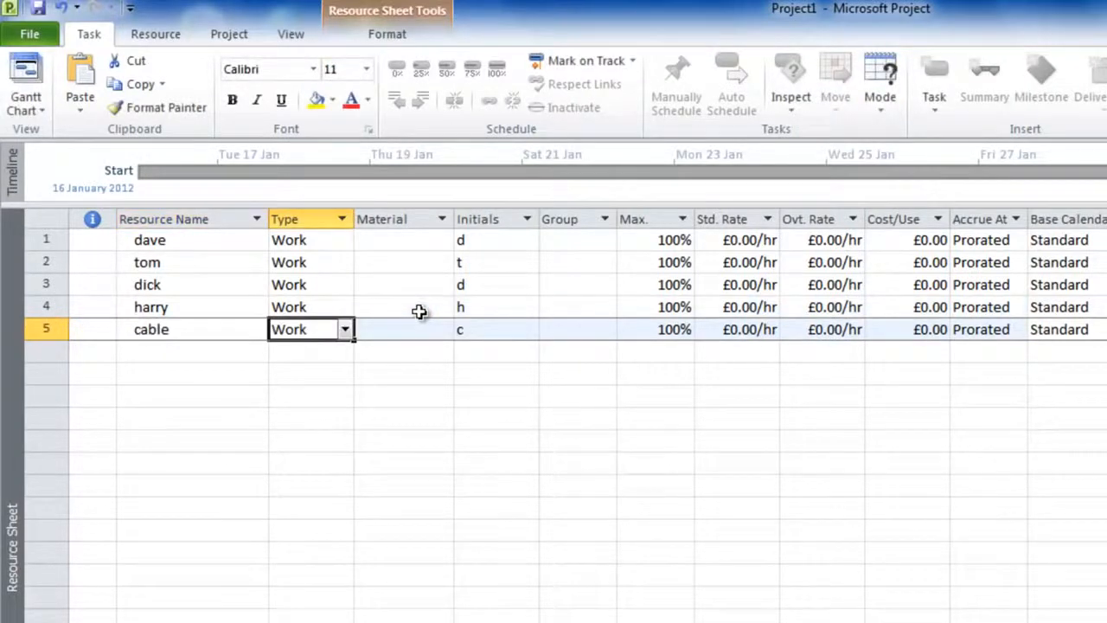
left_click(346, 332)
left_click(342, 371)
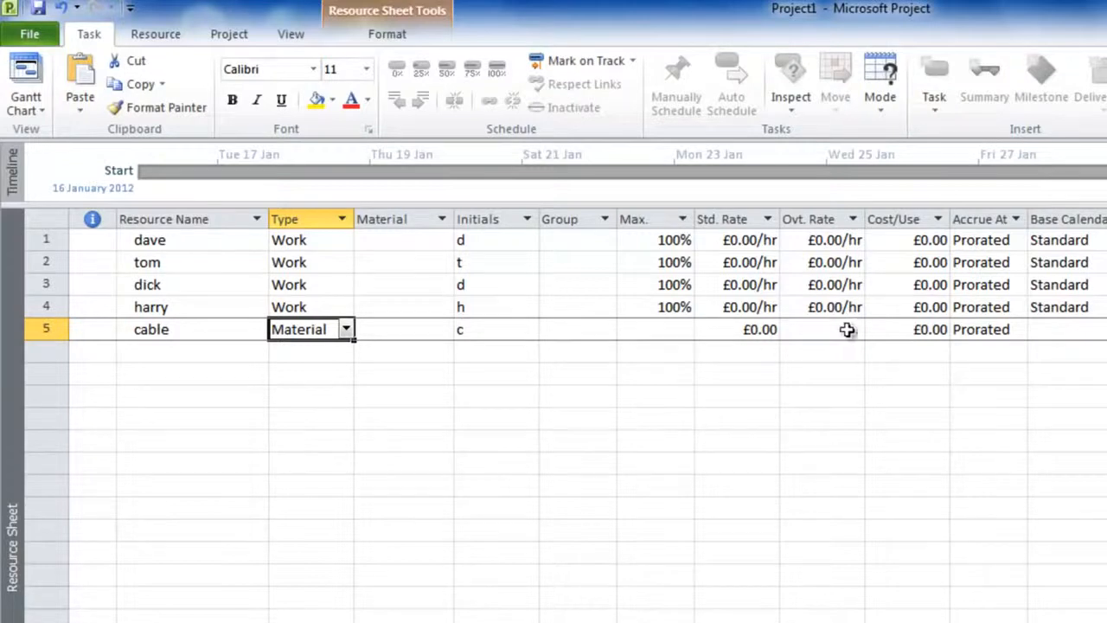
Step: Set the cable resource's cost per use to £350 and its material label to drum
left_click(923, 329)
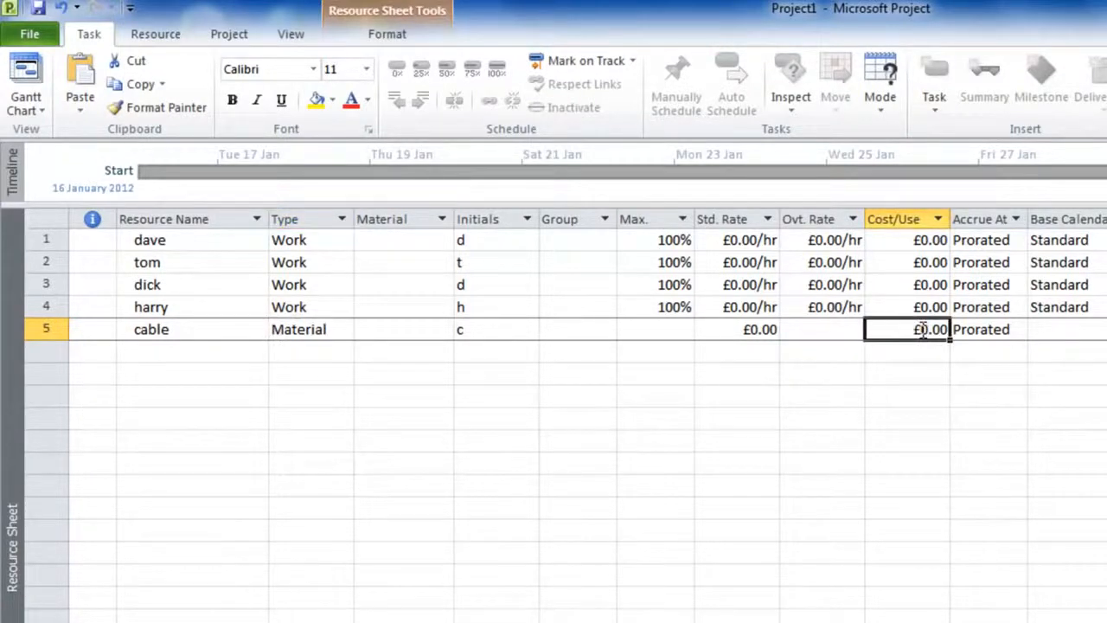
type("350")
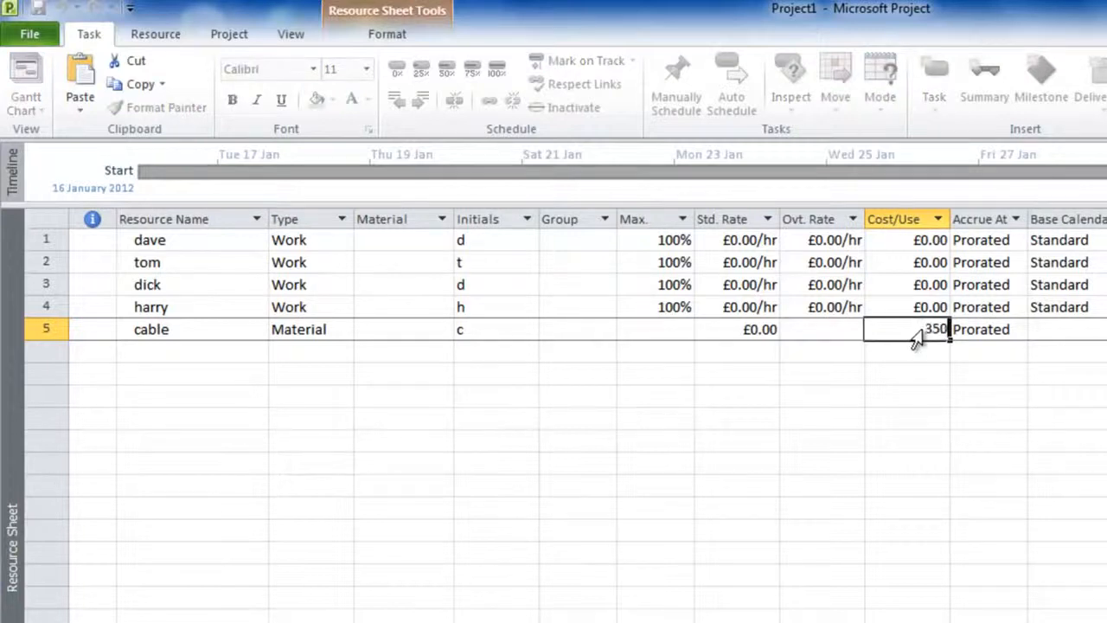
left_click(835, 326)
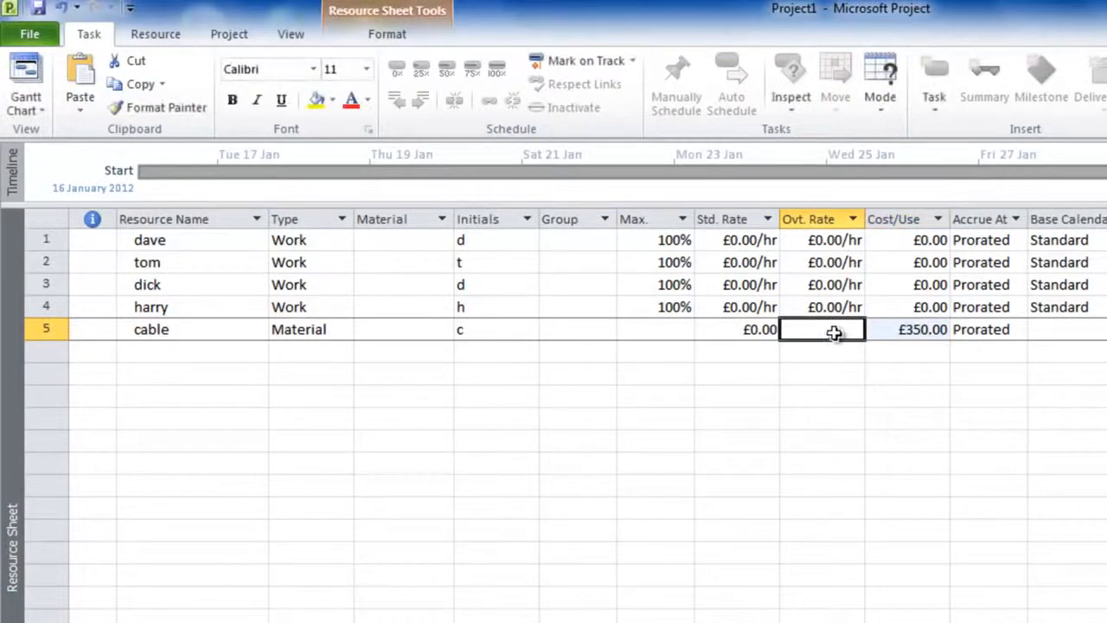
left_click(436, 330)
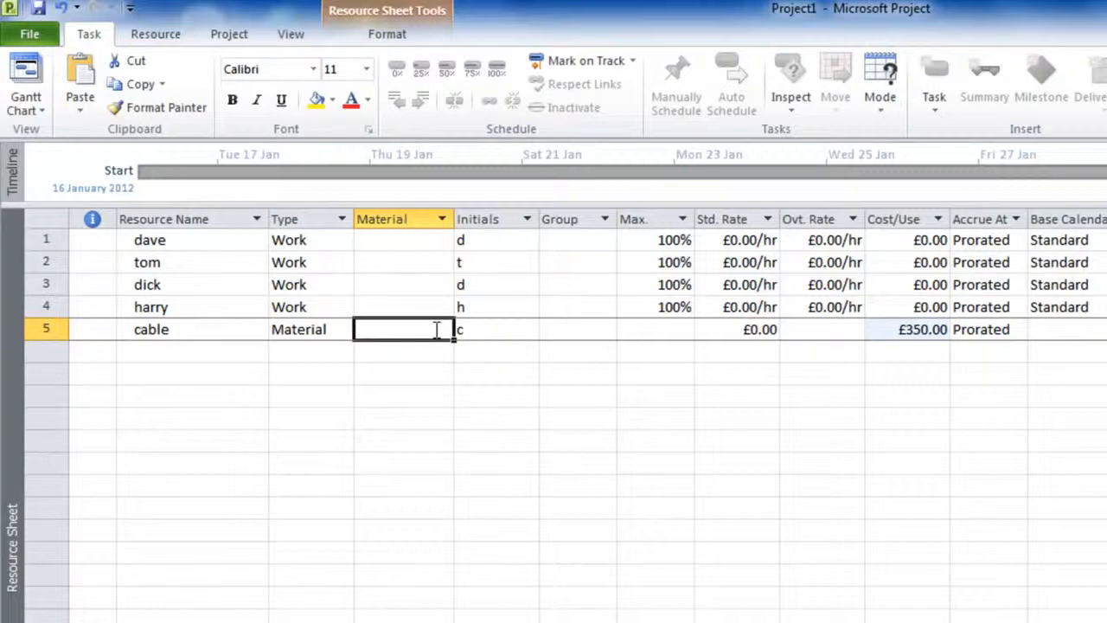
type("drum")
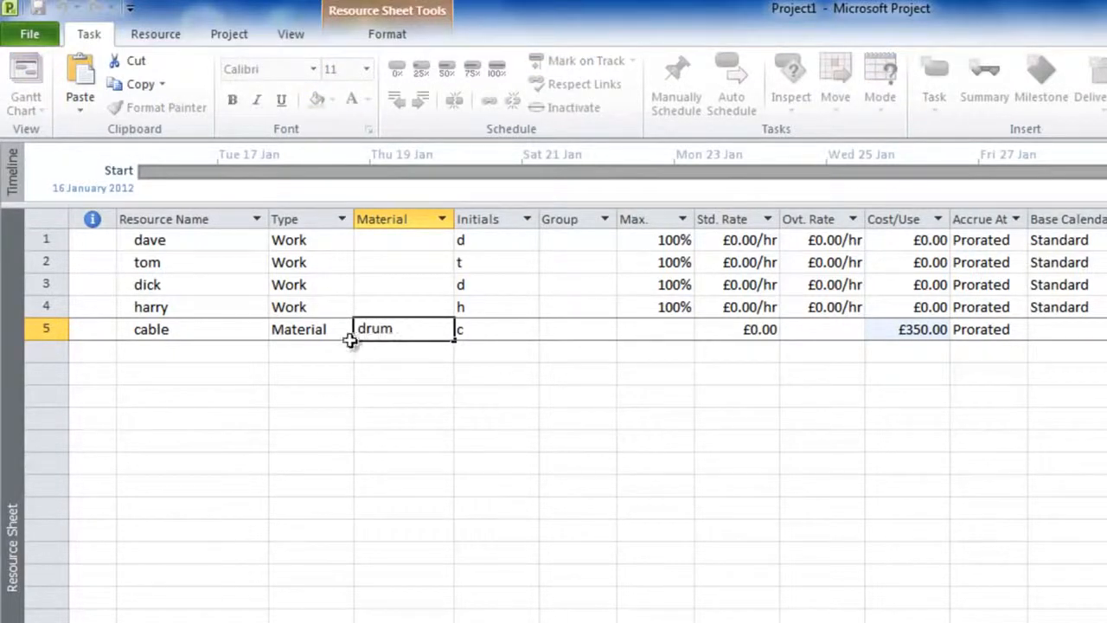
left_click(324, 329)
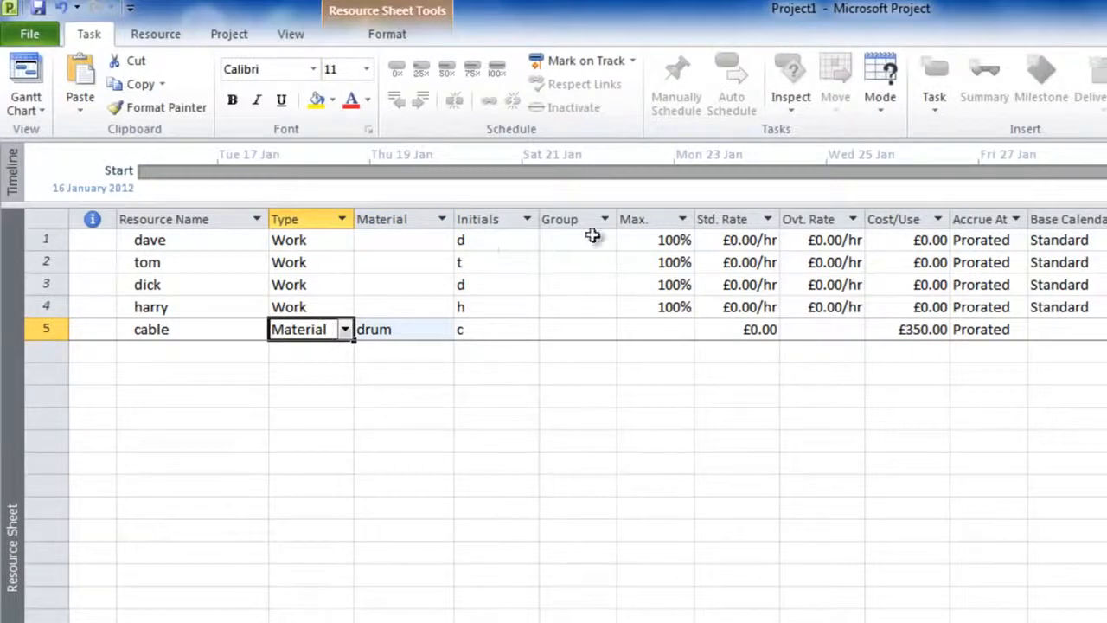
Step: Set the standard rate to £50/hr for the first person and £100/hr for the other three people
left_click(757, 242)
type("50")
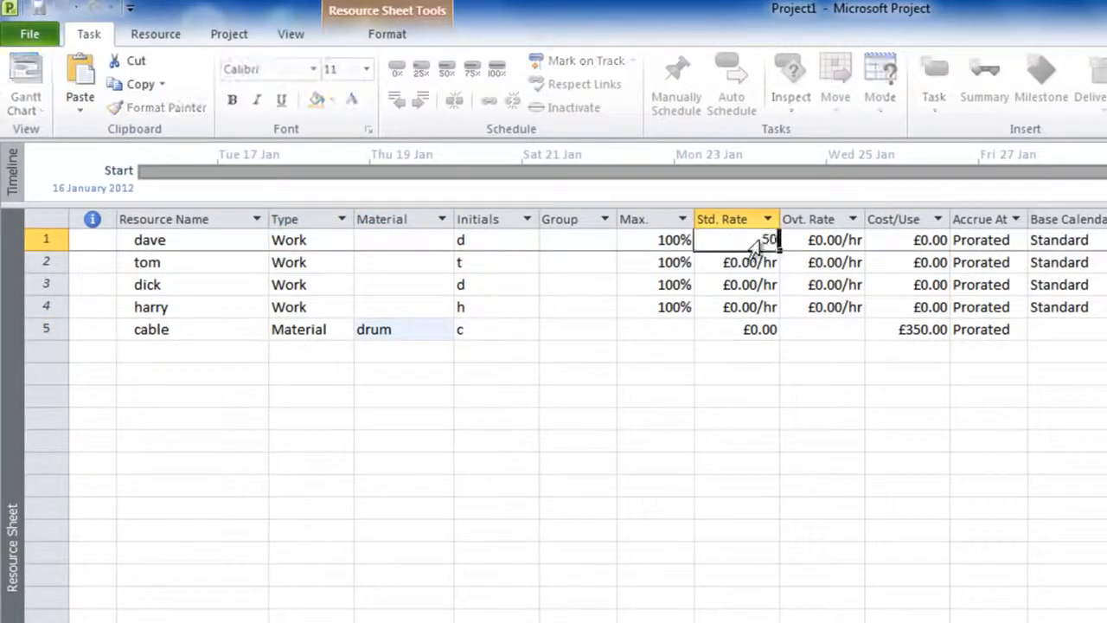
key("Return")
type("1")
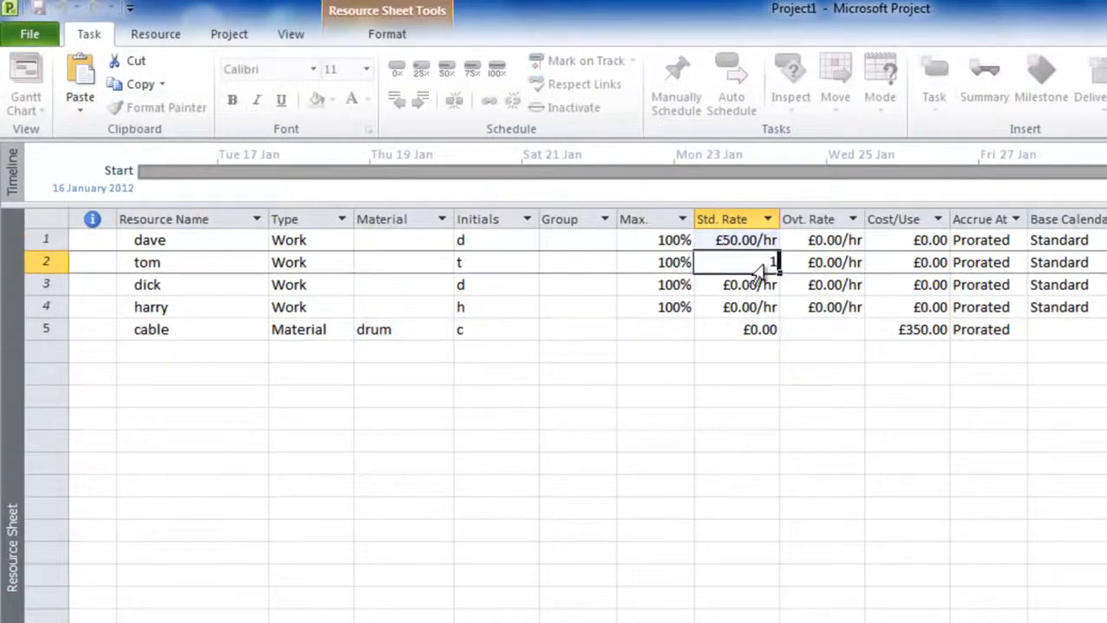
type("00")
key("Return")
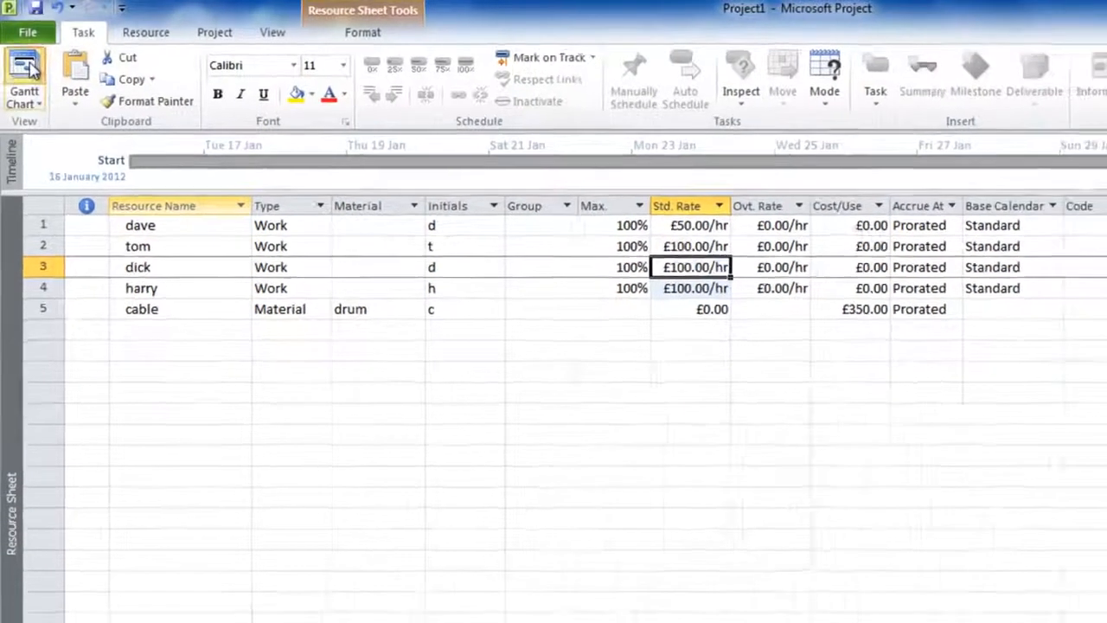
Step: Return to the Gantt Chart and assign the £50/hr person to the Plan task
left_click(25, 73)
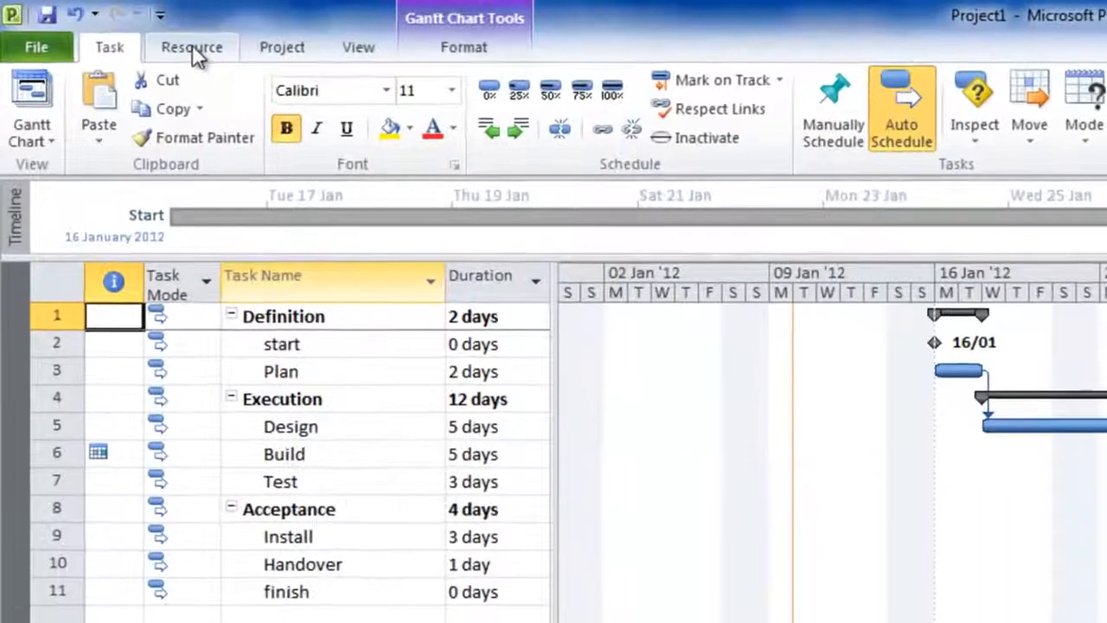
left_click(193, 50)
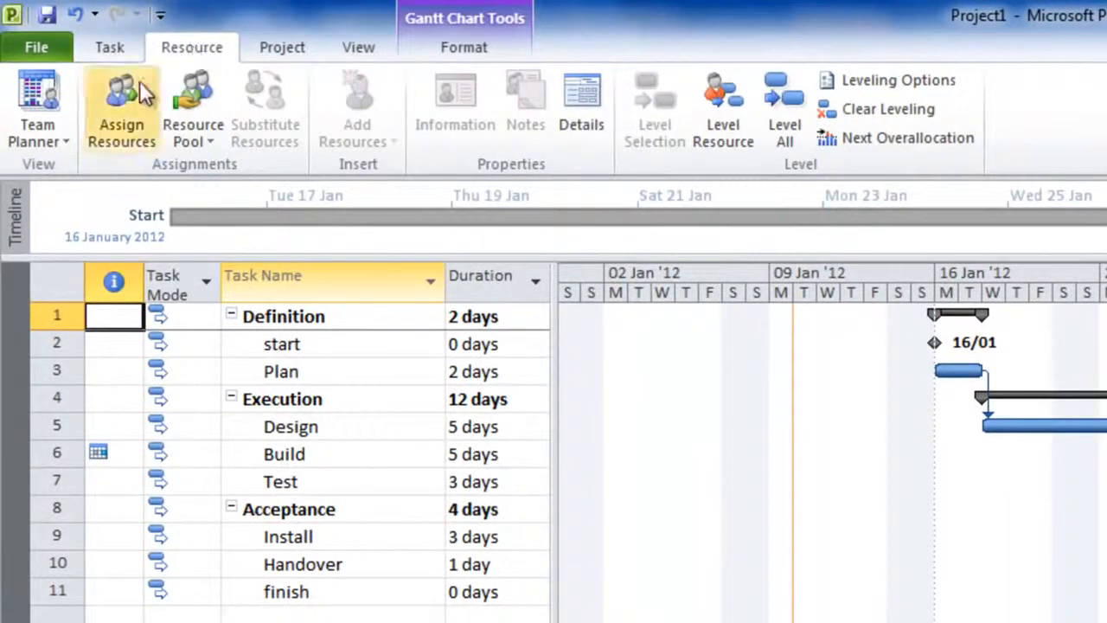
left_click(127, 99)
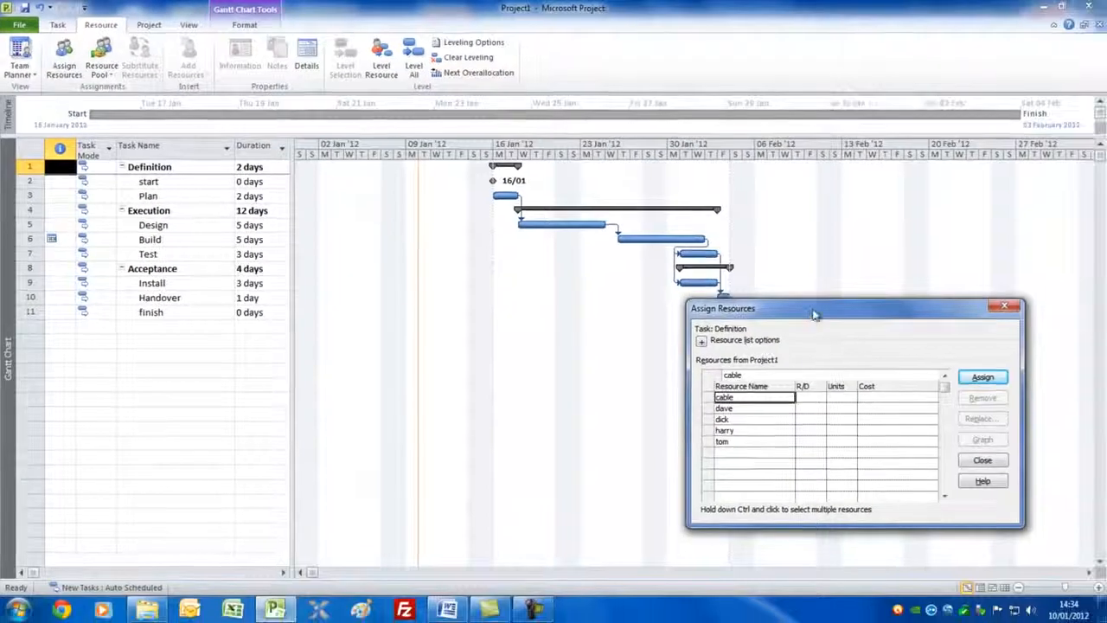
left_click_drag(814, 314, 880, 160)
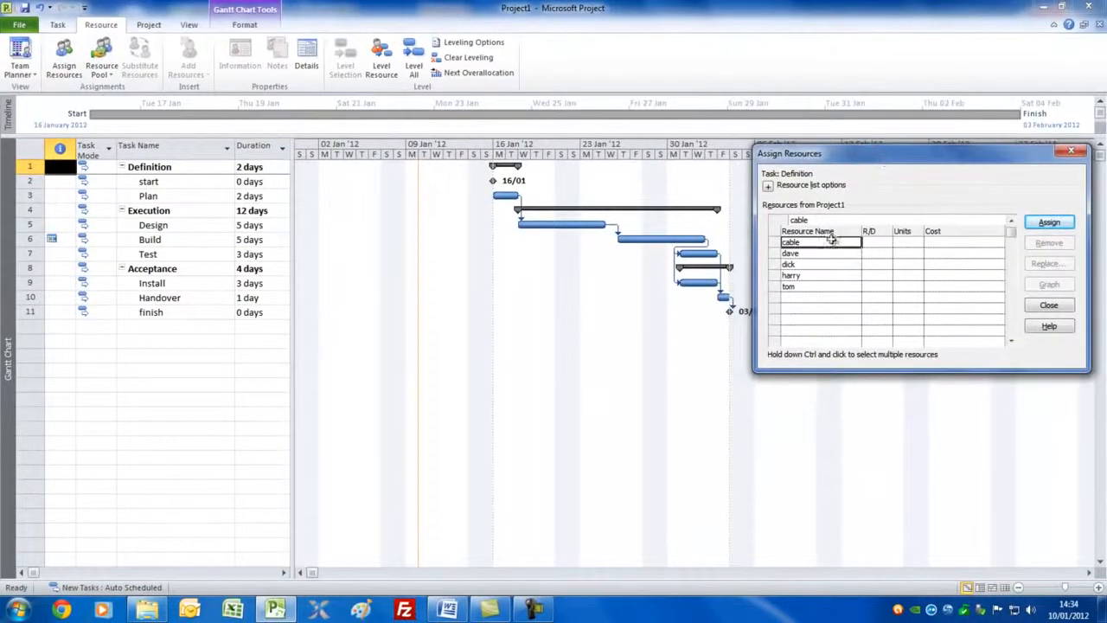
left_click(170, 198)
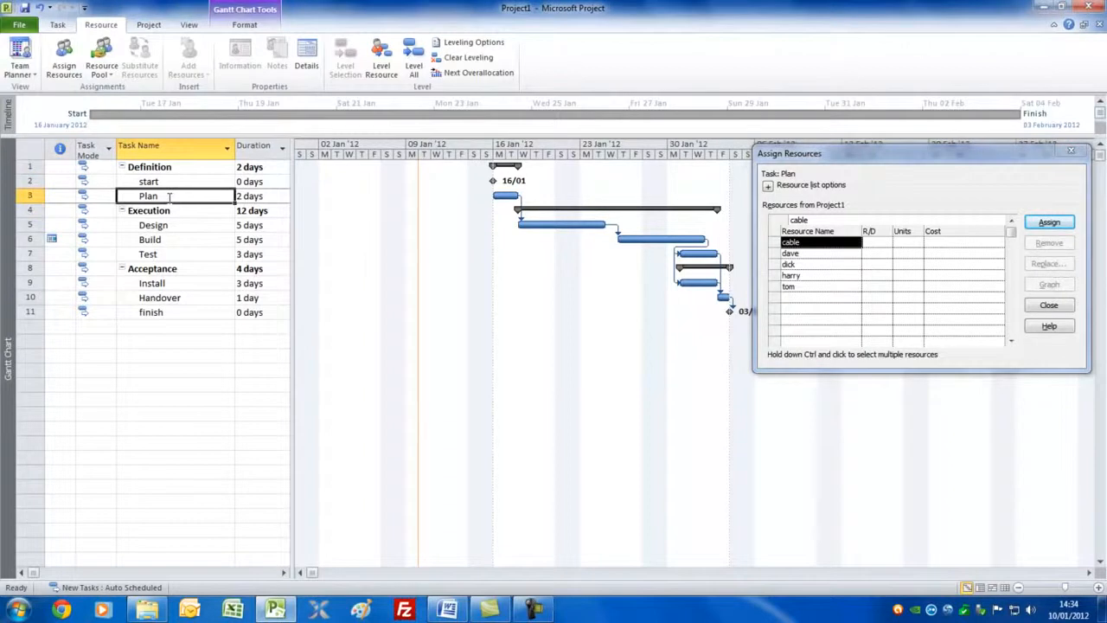
left_click(805, 254)
left_click(1048, 222)
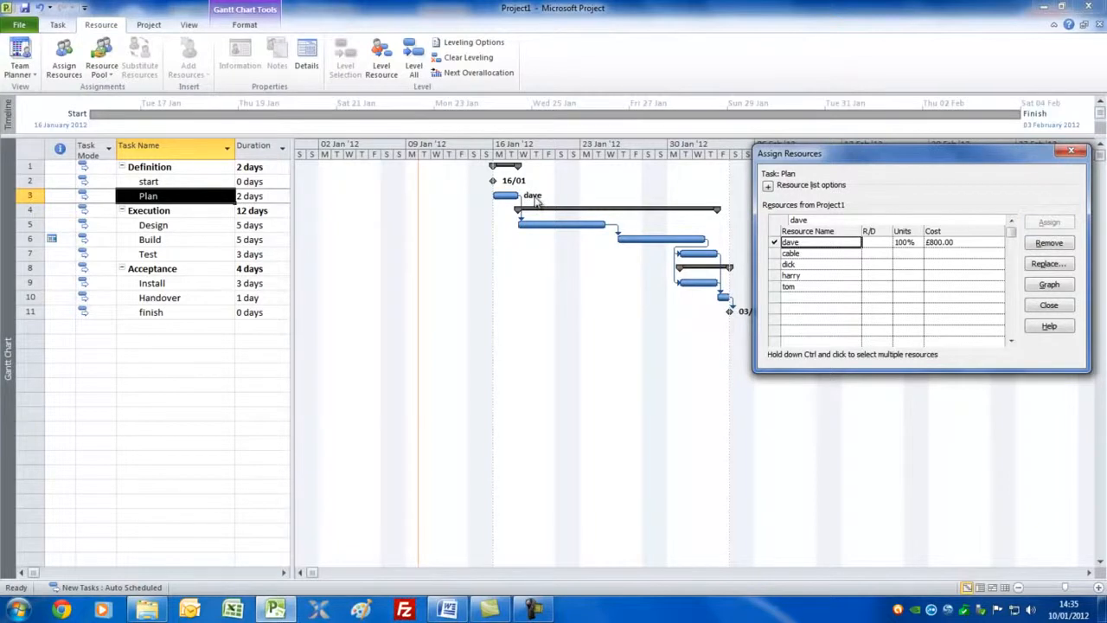
Step: Assign the third and fourth people from the resource sheet to the Design task
left_click(178, 227)
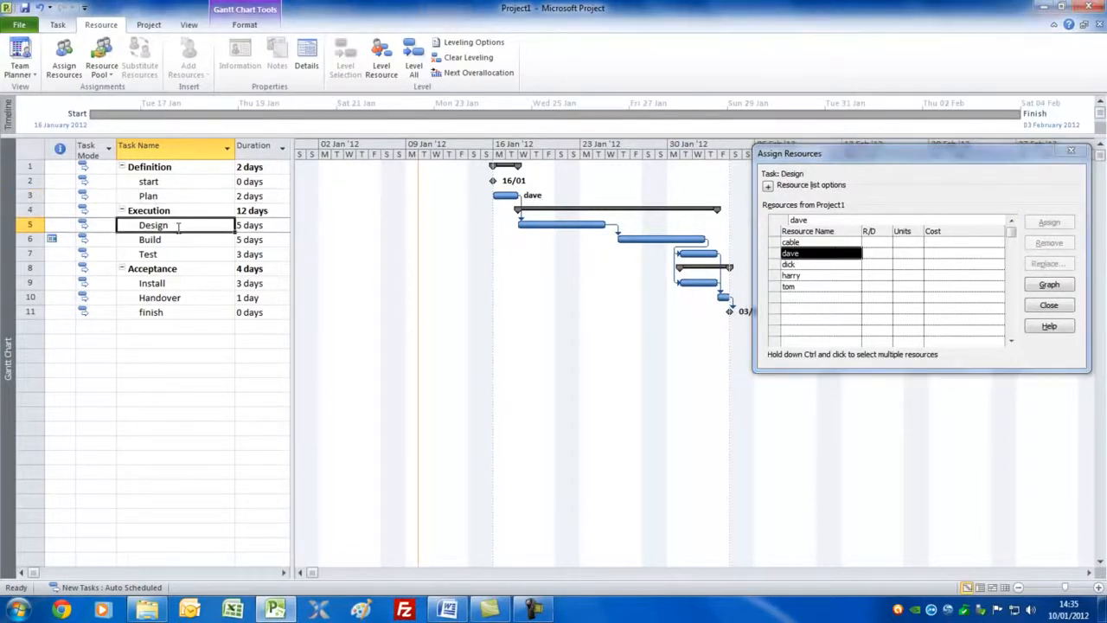
left_click(840, 265)
left_click(839, 275, "ctrl")
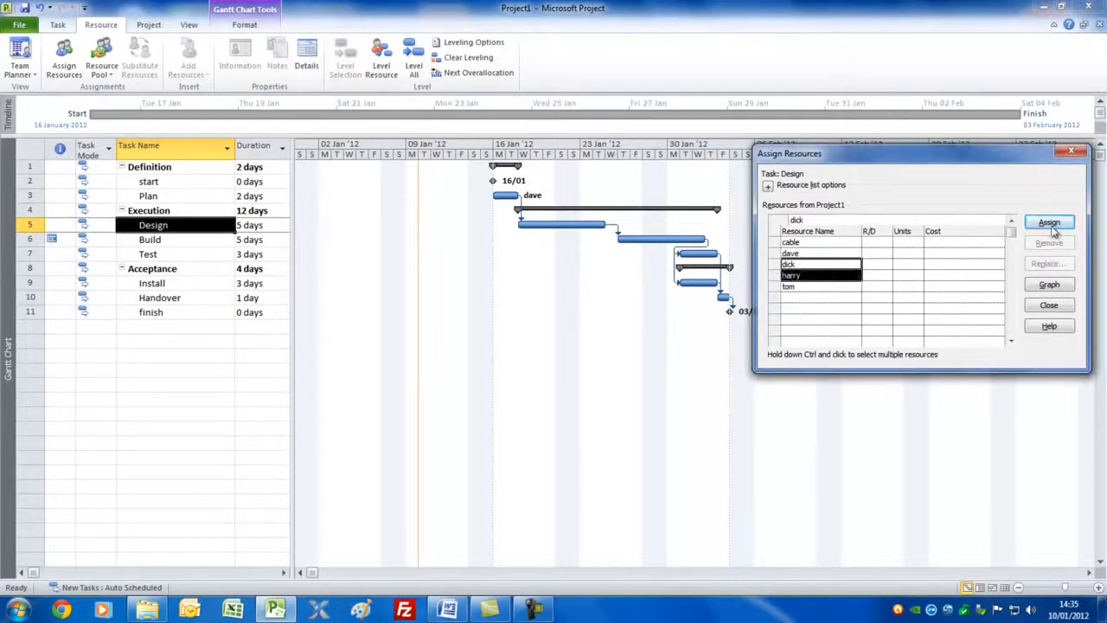
left_click(1050, 224)
Step: Assign cable and the same two people as on Design to the Build task, with 3 drums of cable
left_click(205, 240)
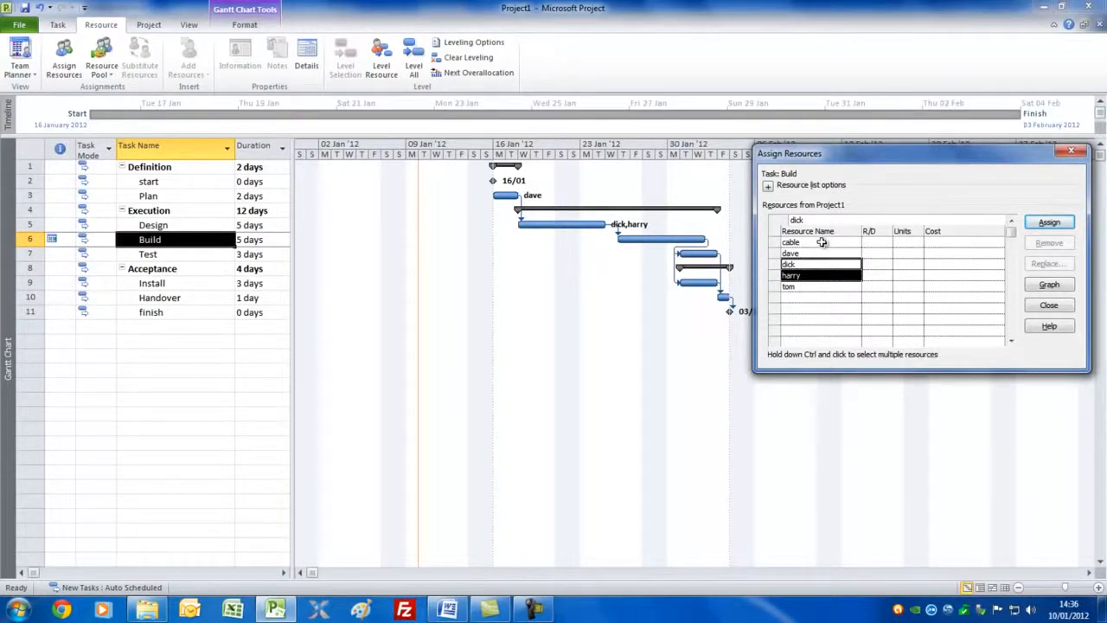
left_click(822, 243, "ctrl")
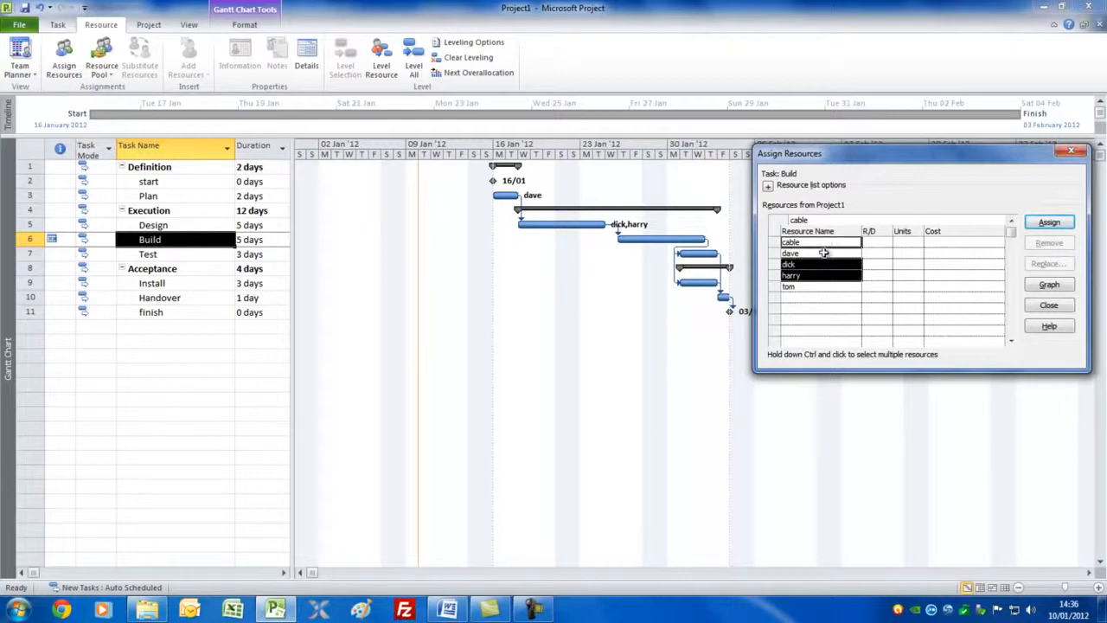
left_click(1034, 223)
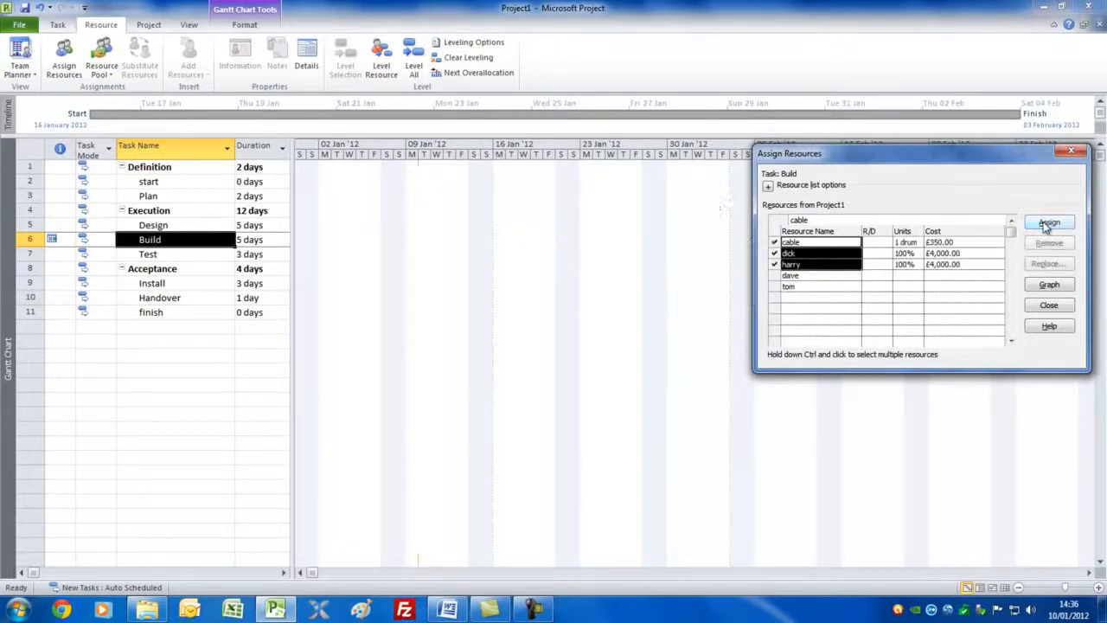
left_click(910, 243)
left_click(917, 239)
left_click(917, 240)
left_click(590, 240)
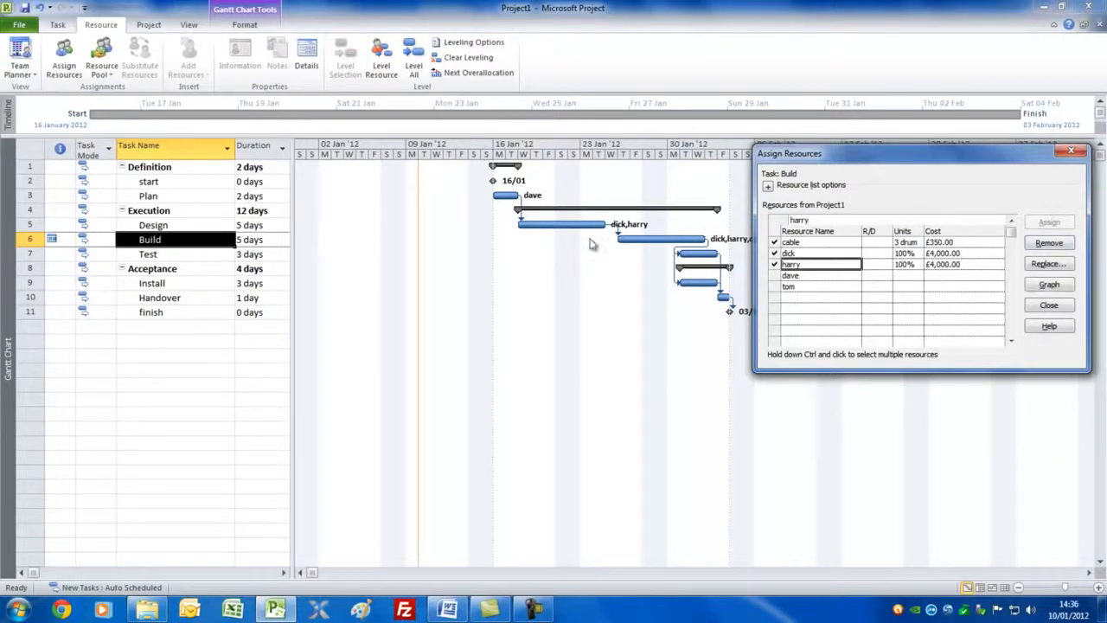
Step: Assign the second and fourth people from the resource sheet to the Test task
left_click(168, 255)
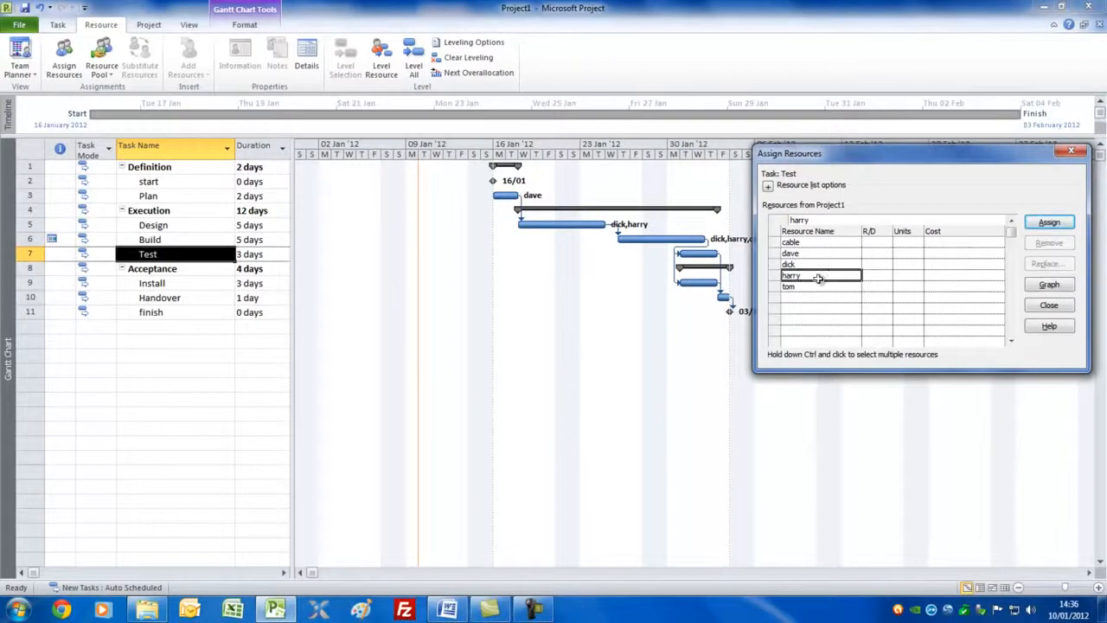
left_click(820, 286, "ctrl")
left_click(1048, 222)
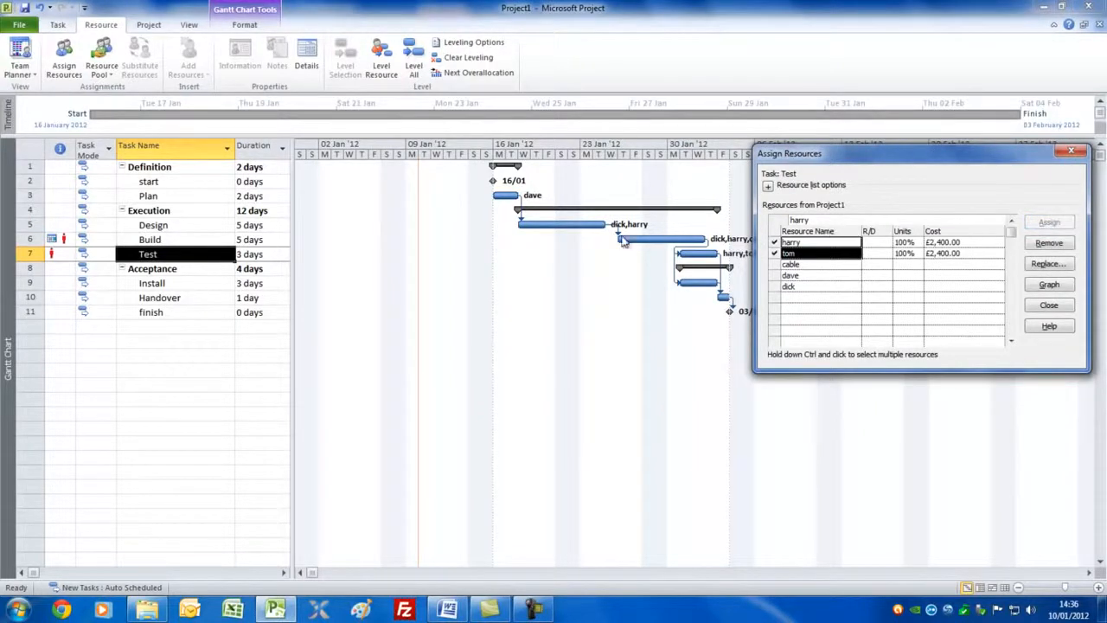
Step: Assign the same person as on the Plan task to the Install task
left_click(194, 285)
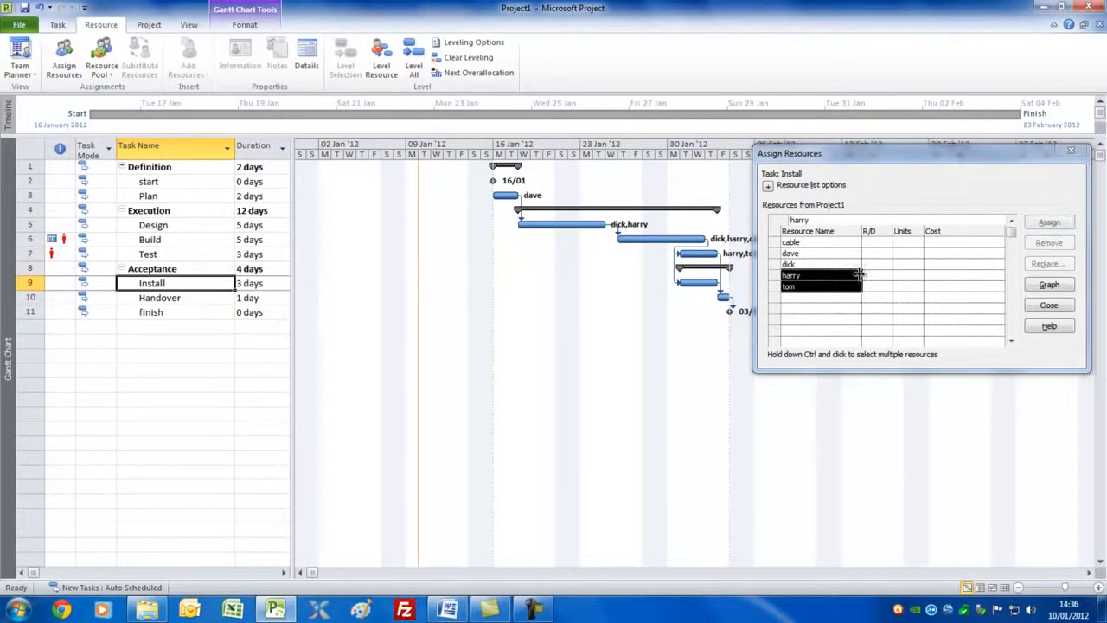
left_click(804, 254)
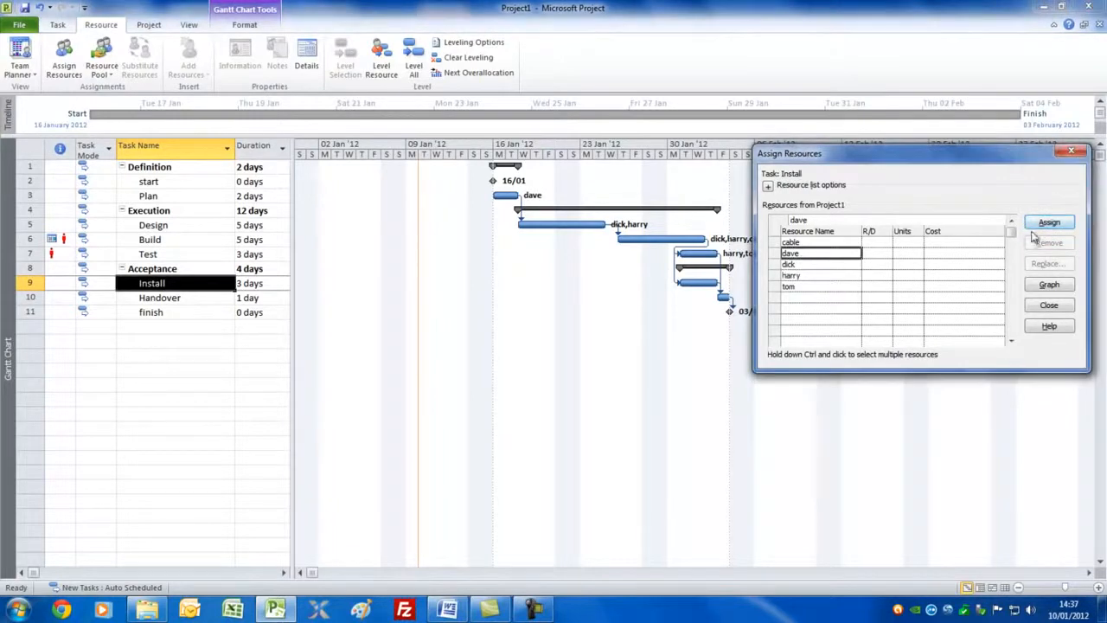
left_click(1042, 222)
Step: Assign all four people, without the cable, to the Handover task and finish assigning resources
left_click(172, 297)
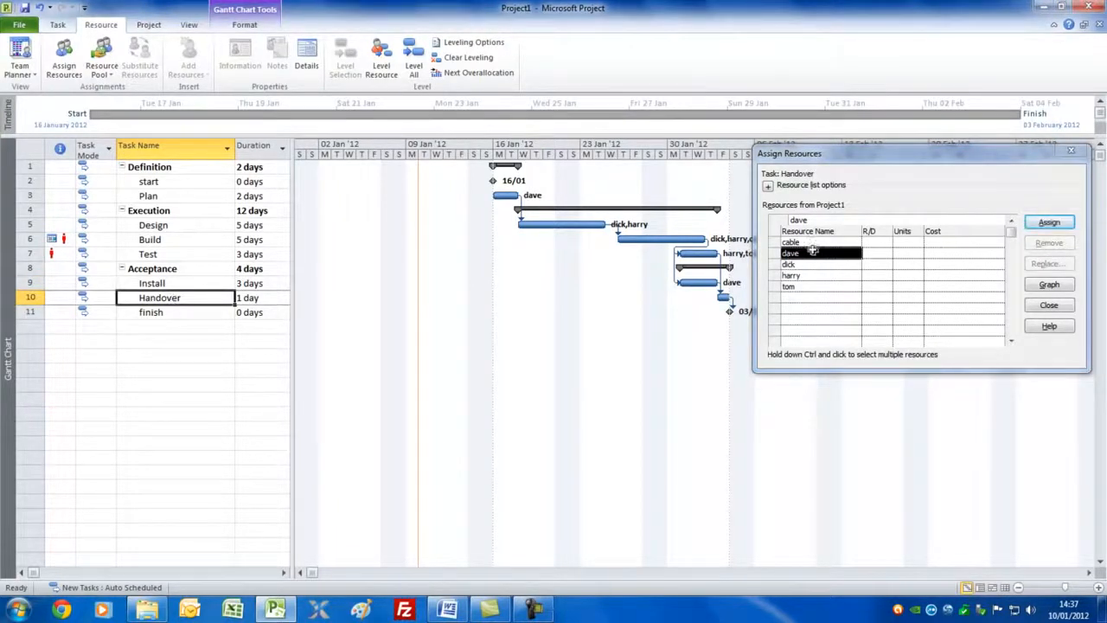
left_click(818, 287, "shift")
left_click(1048, 222)
left_click_drag(983, 163, 556, 323)
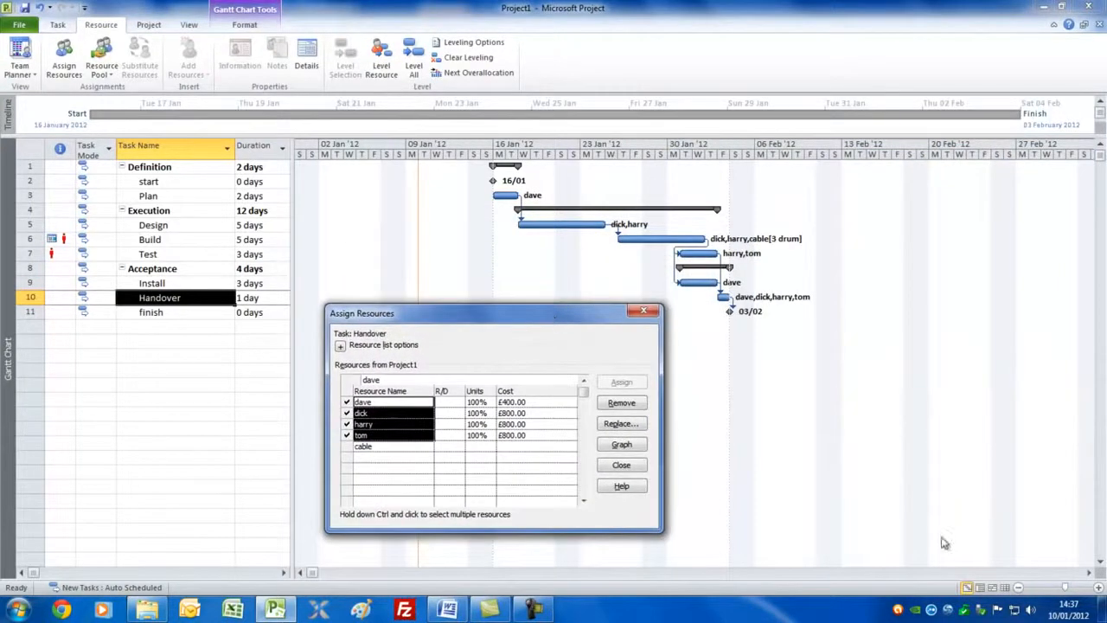
key("Escape")
Step: Switch the task table to the Cost table and resize it so the cost columns show beside the chart
left_click_drag(291, 207, 731, 212)
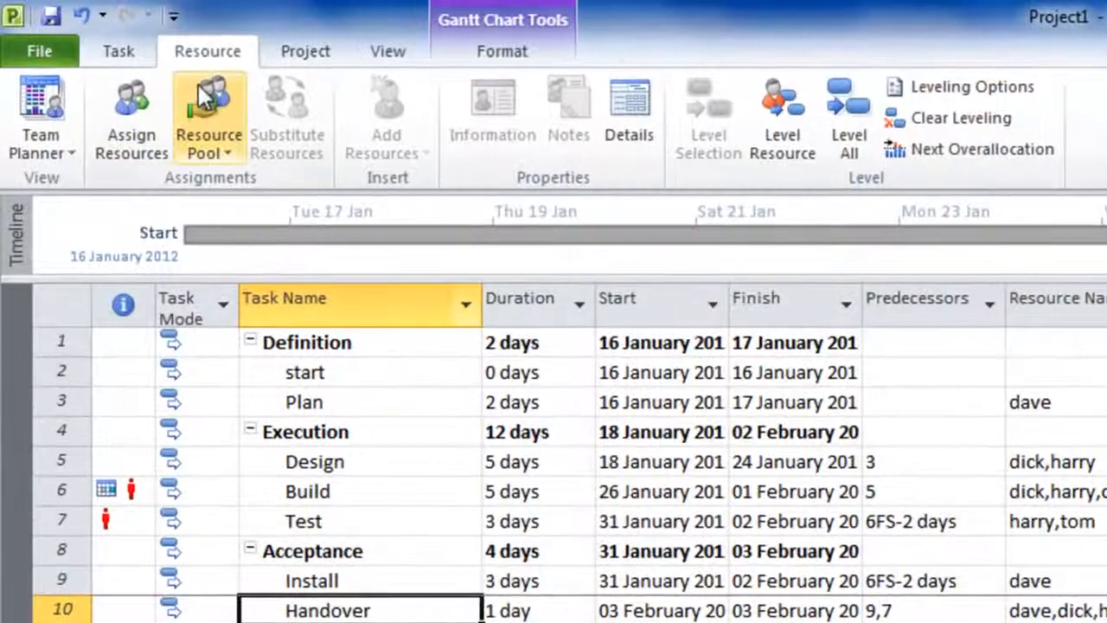
left_click(389, 55)
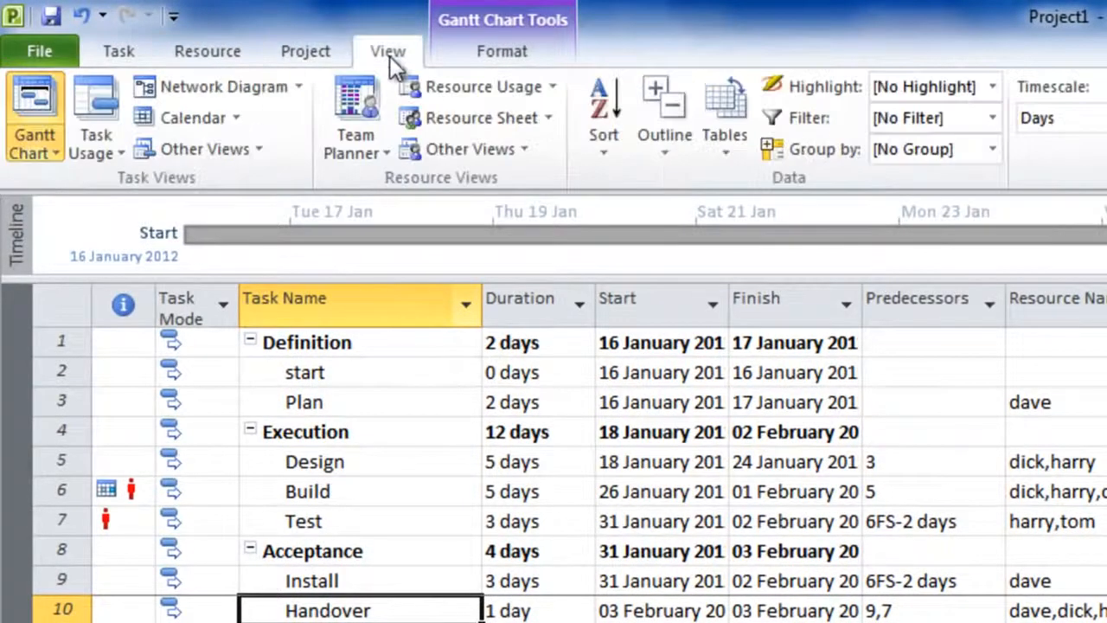
left_click(723, 156)
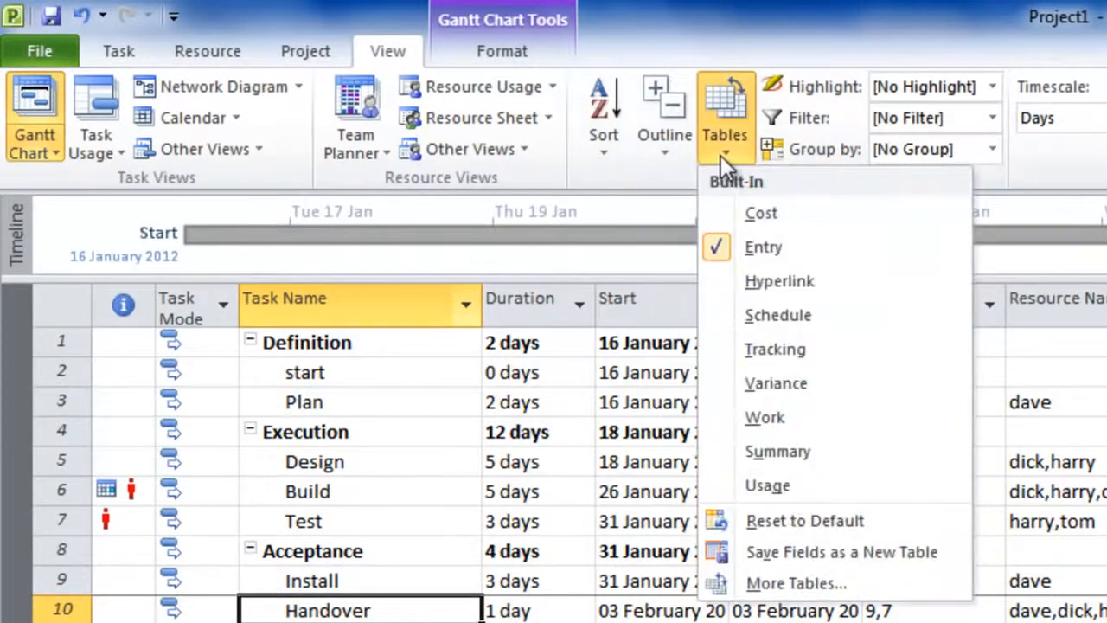
left_click(761, 214)
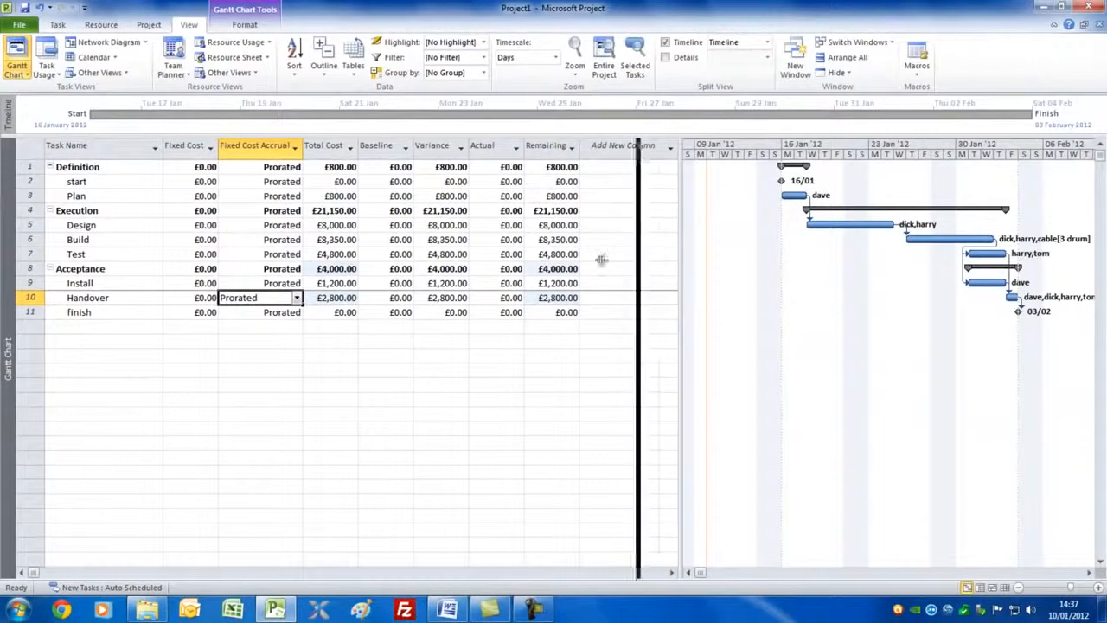
left_click_drag(601, 259, 363, 261)
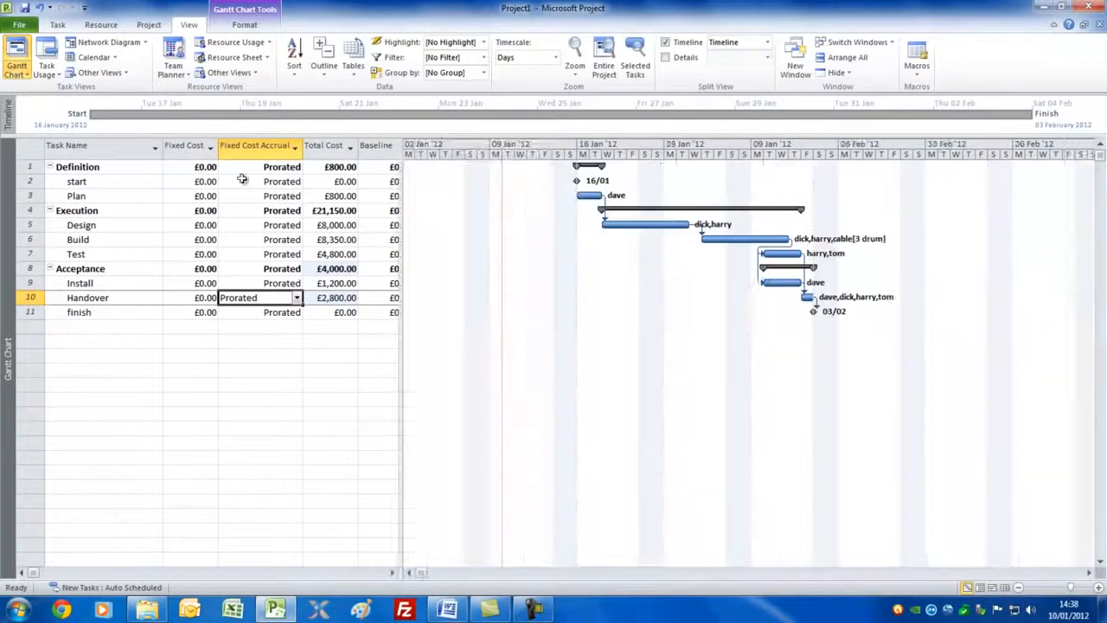
Step: Set the Build task's fixed cost to £400
left_click(196, 240)
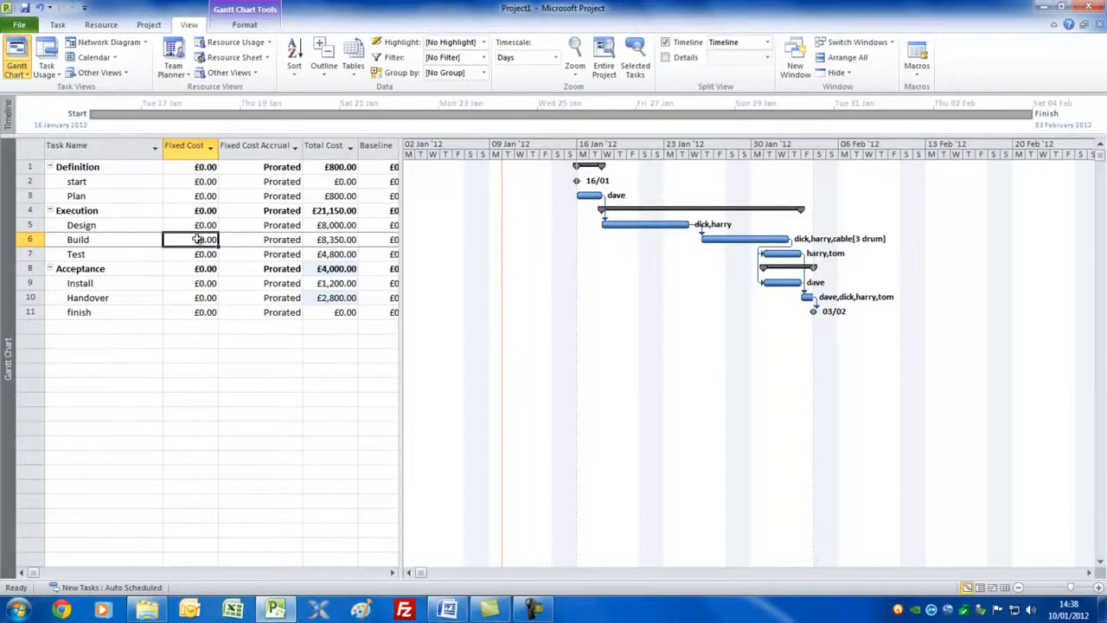
type("400")
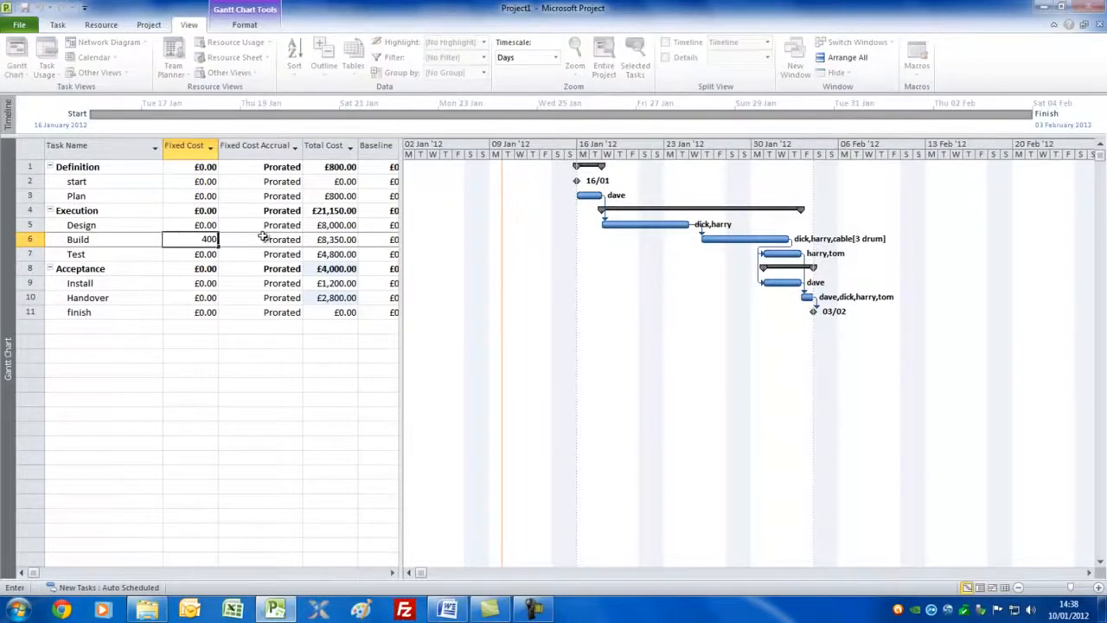
key("Tab")
left_click(200, 243)
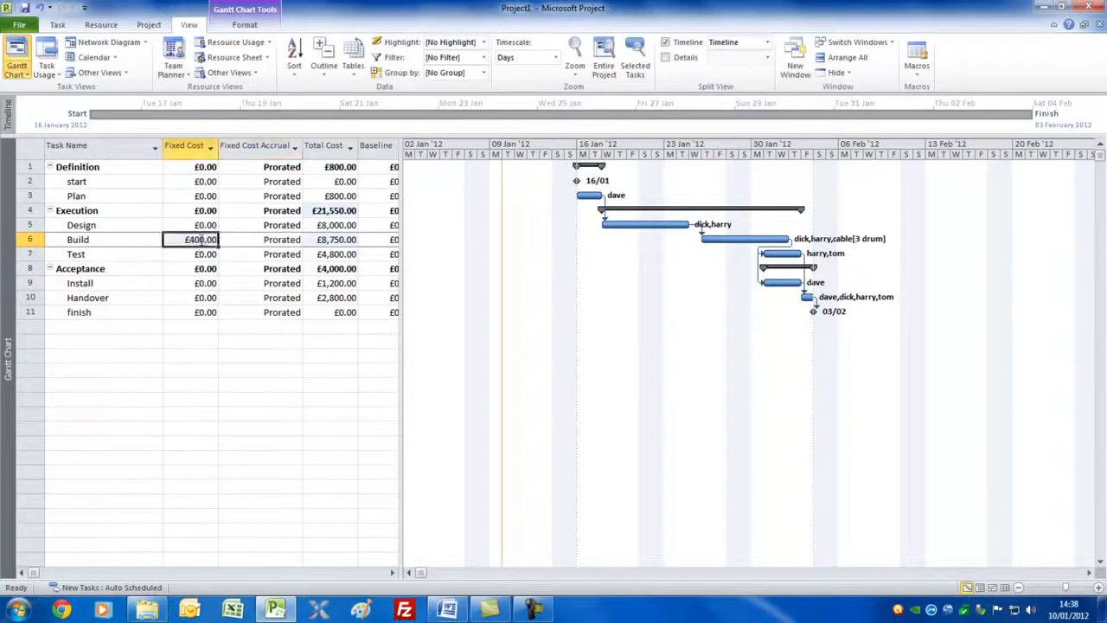
Step: Add the note "£400 is for hotel and travel expenses" to the Build task
double_click(96, 243)
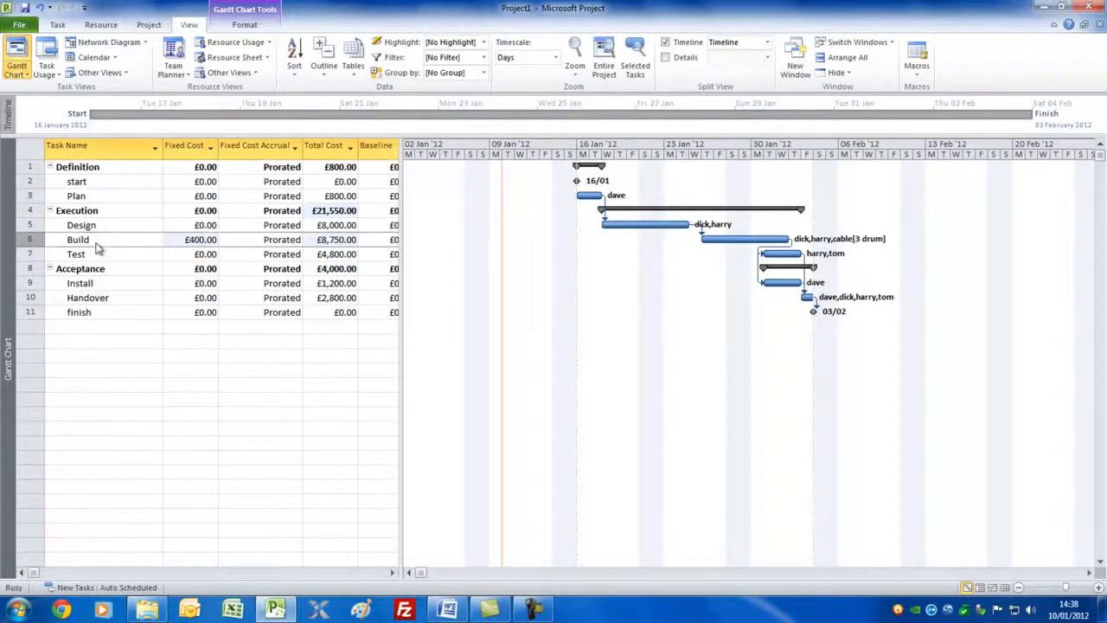
left_click(523, 192)
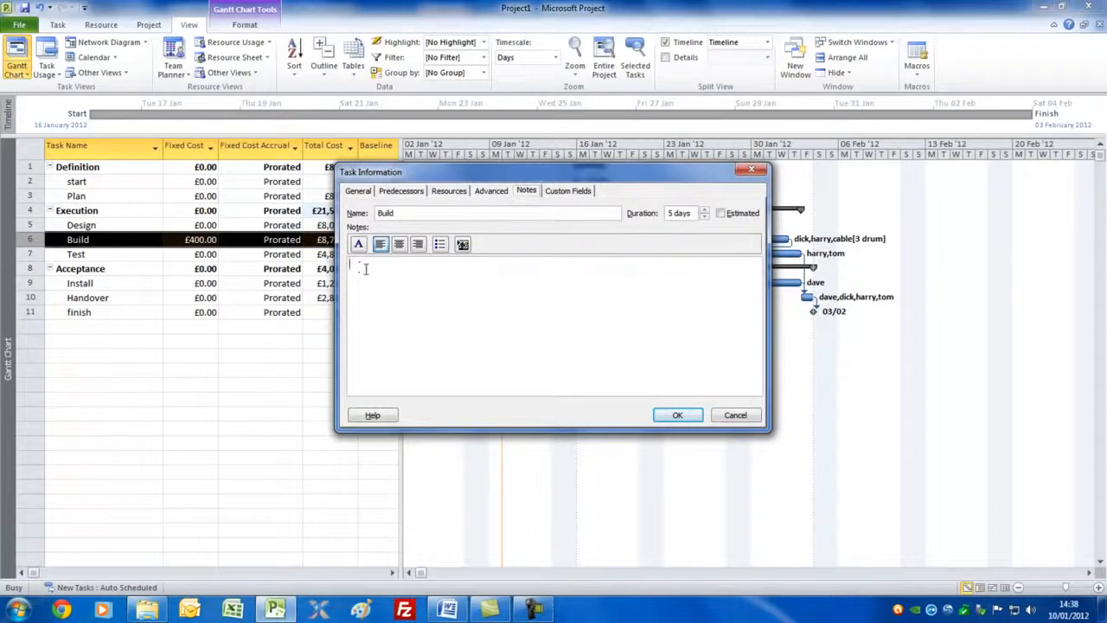
type("£400 is for hotel and travel")
type("expenses")
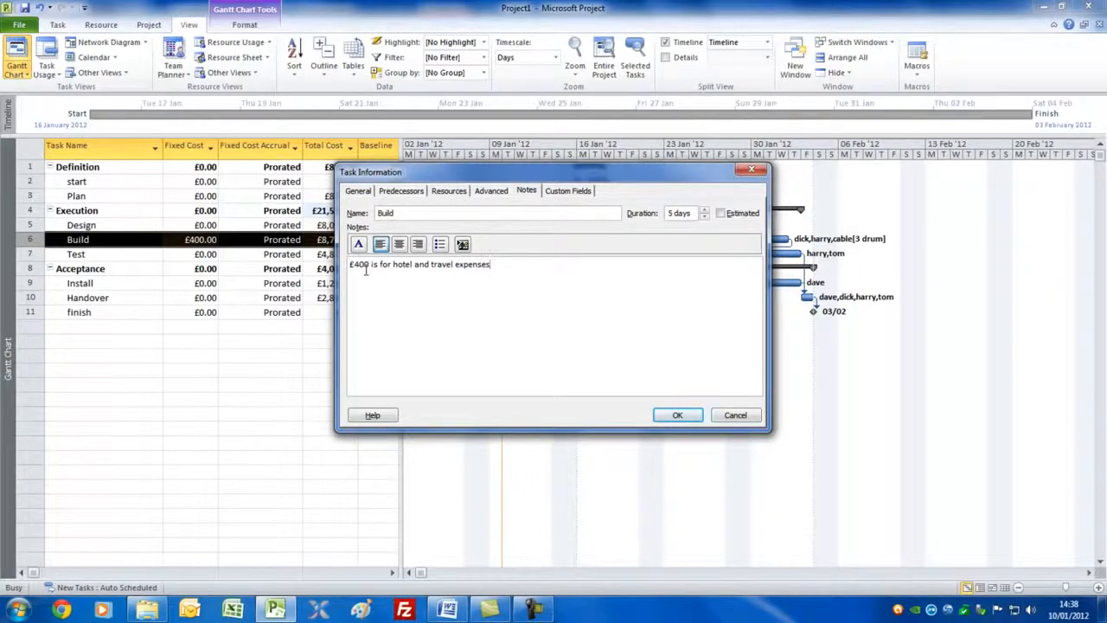
left_click(689, 418)
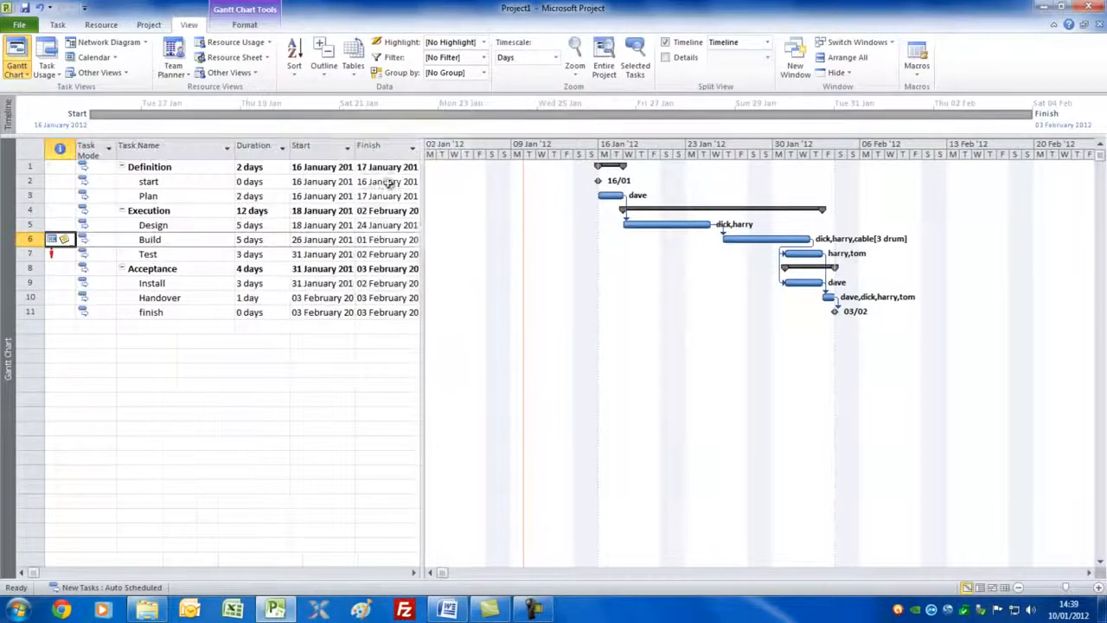
Step: Return to the Entry table and examine the overallocation indicator and its fixing options for the Test task
left_click_drag(422, 228, 296, 214)
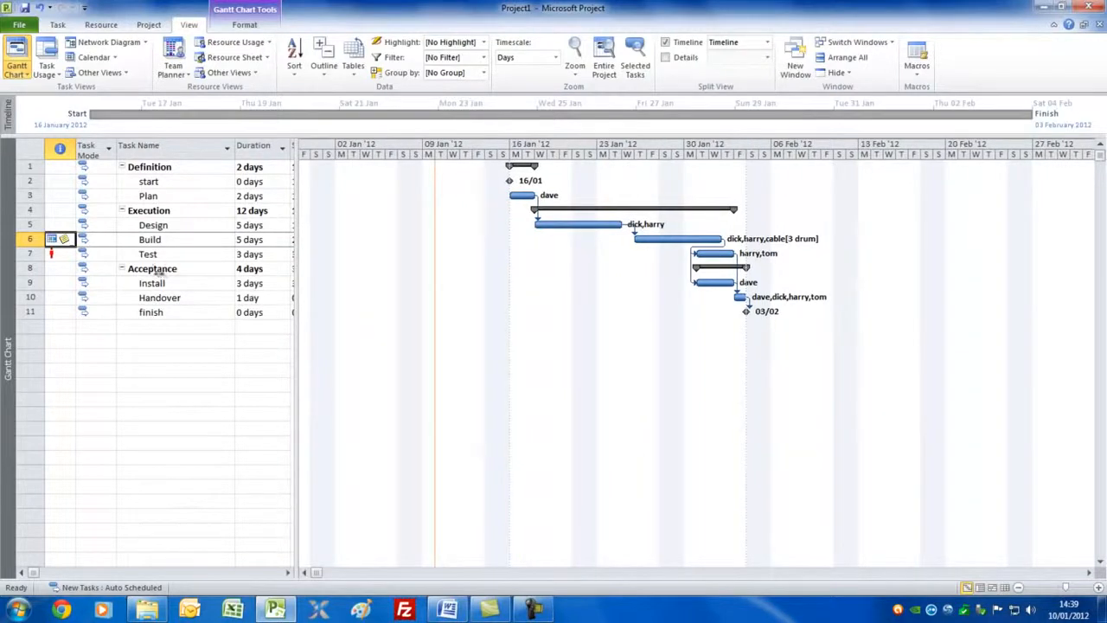
left_click(56, 254)
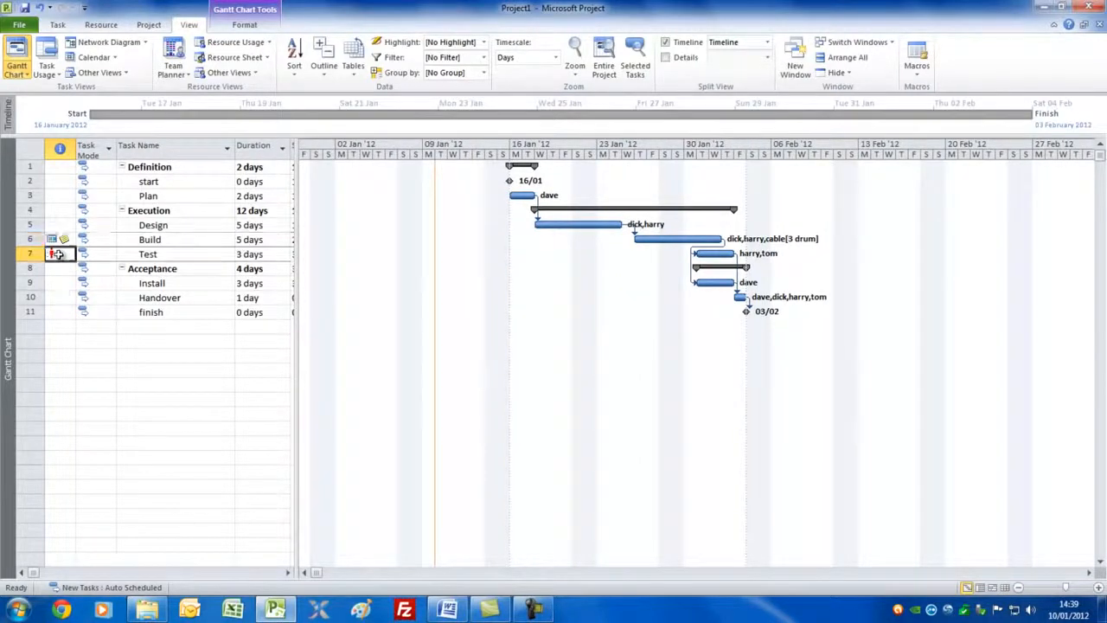
mouse_move(58, 253)
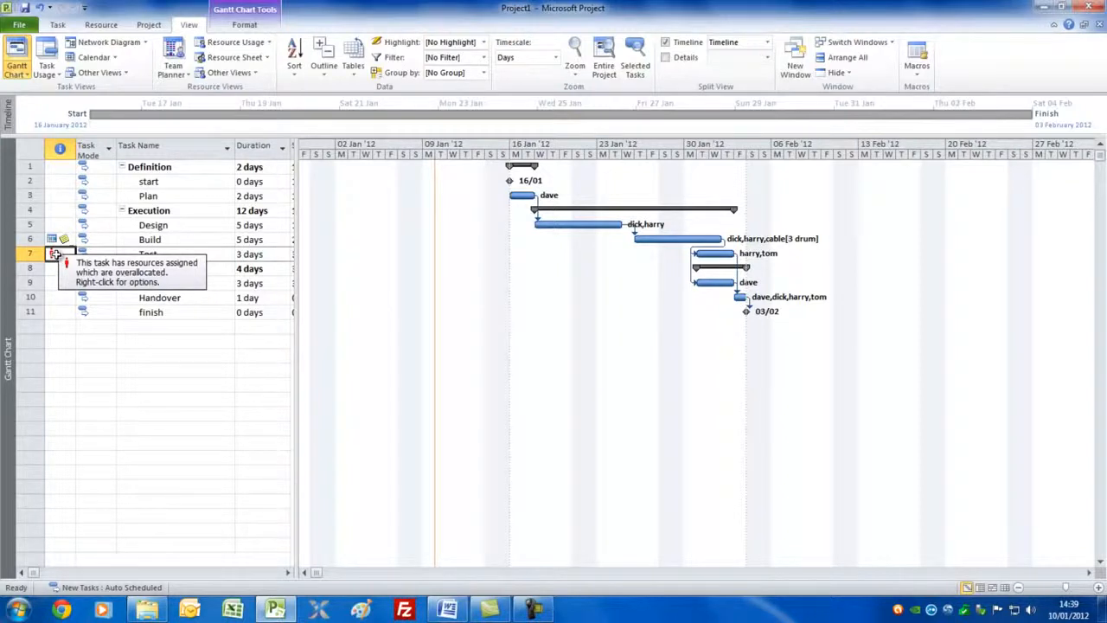
right_click(56, 253)
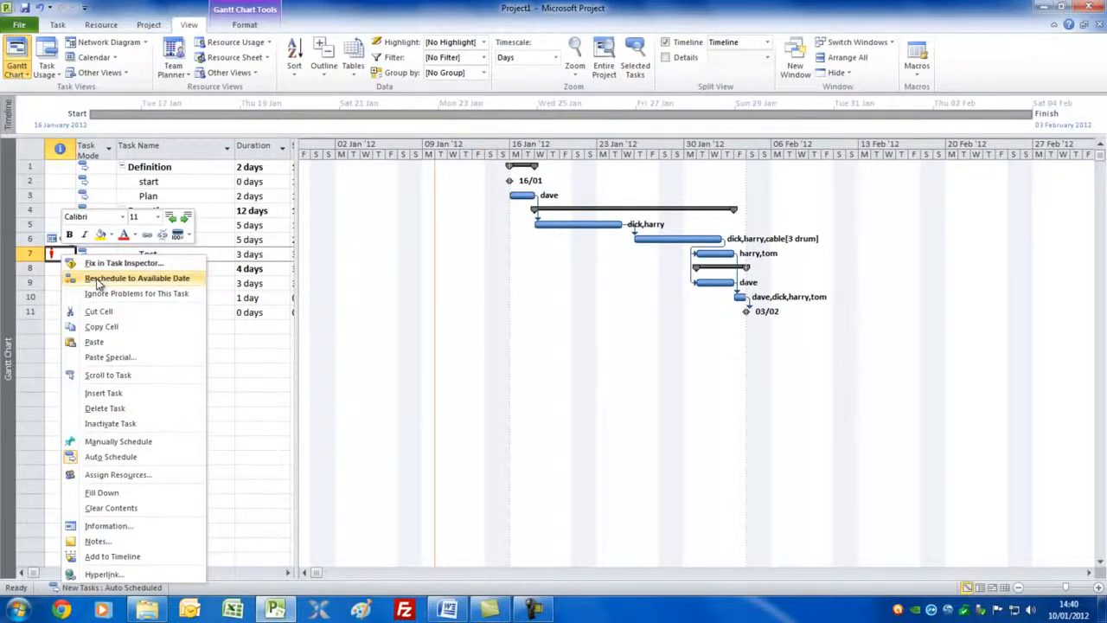
left_click(54, 254)
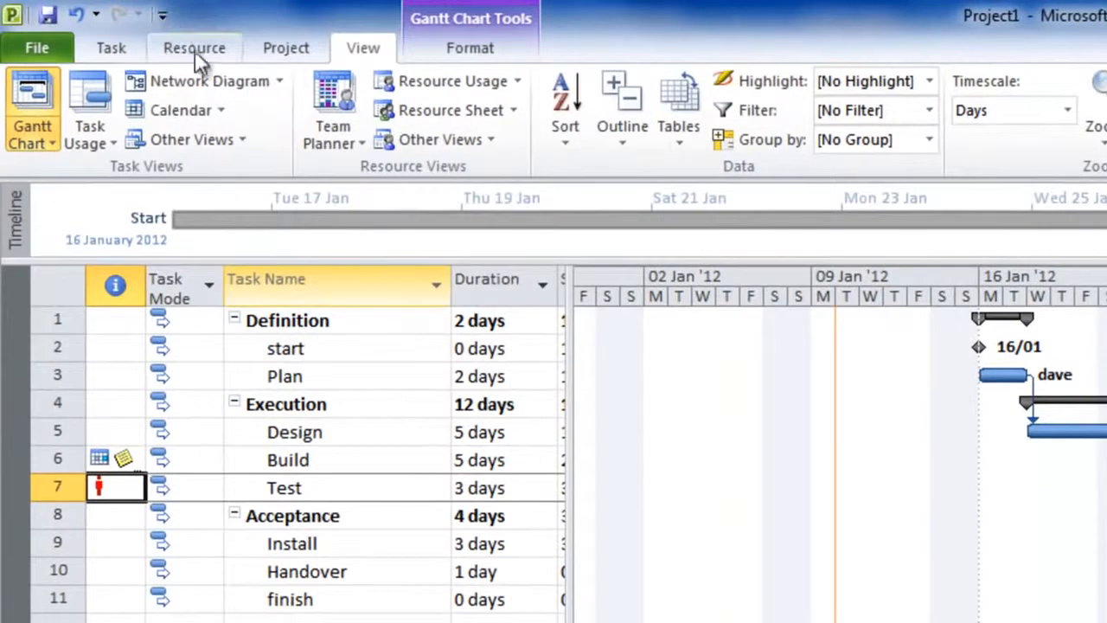
Step: Level the resources across the entire project to resolve the overallocation on Test
left_click(195, 50)
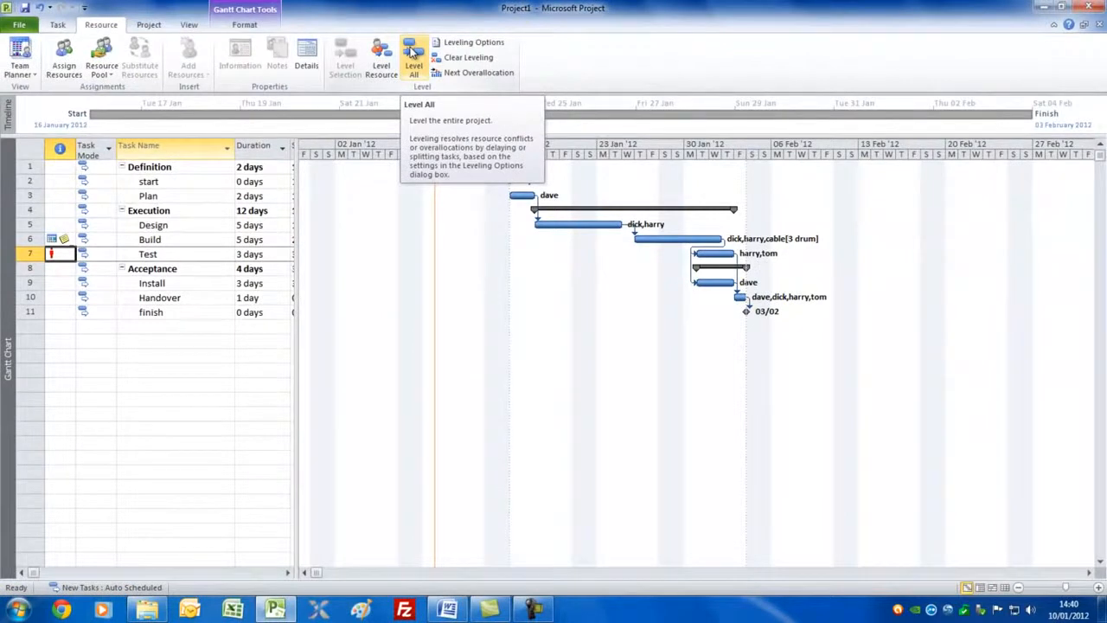
left_click(413, 52)
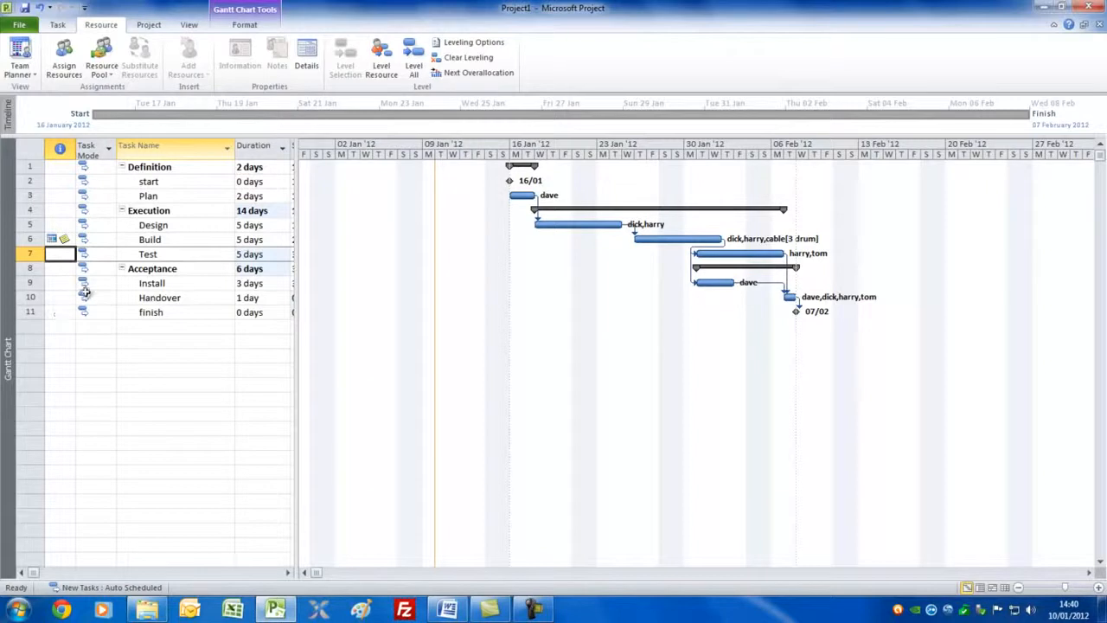
left_click(59, 225)
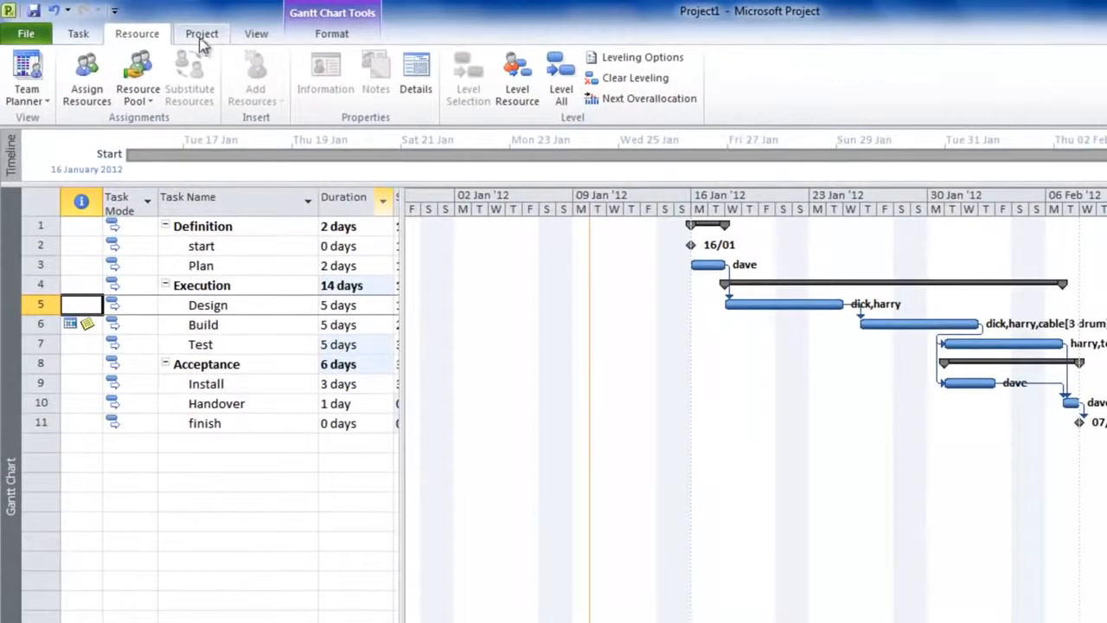
Step: Review the project statistics for dates, duration, work and cost, and close them
left_click(148, 26)
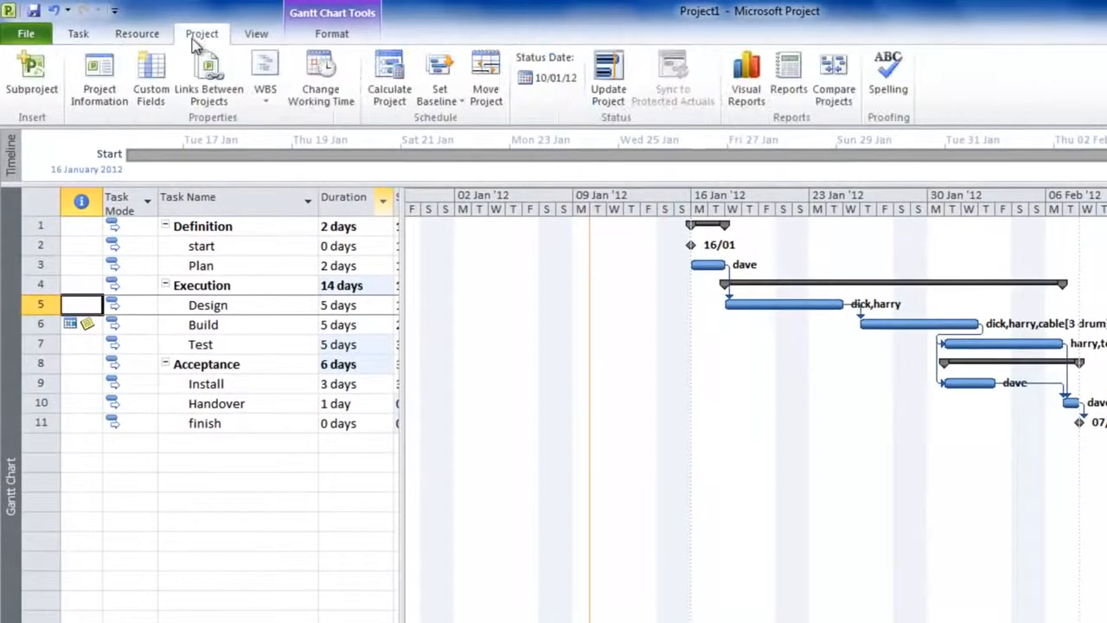
left_click(98, 78)
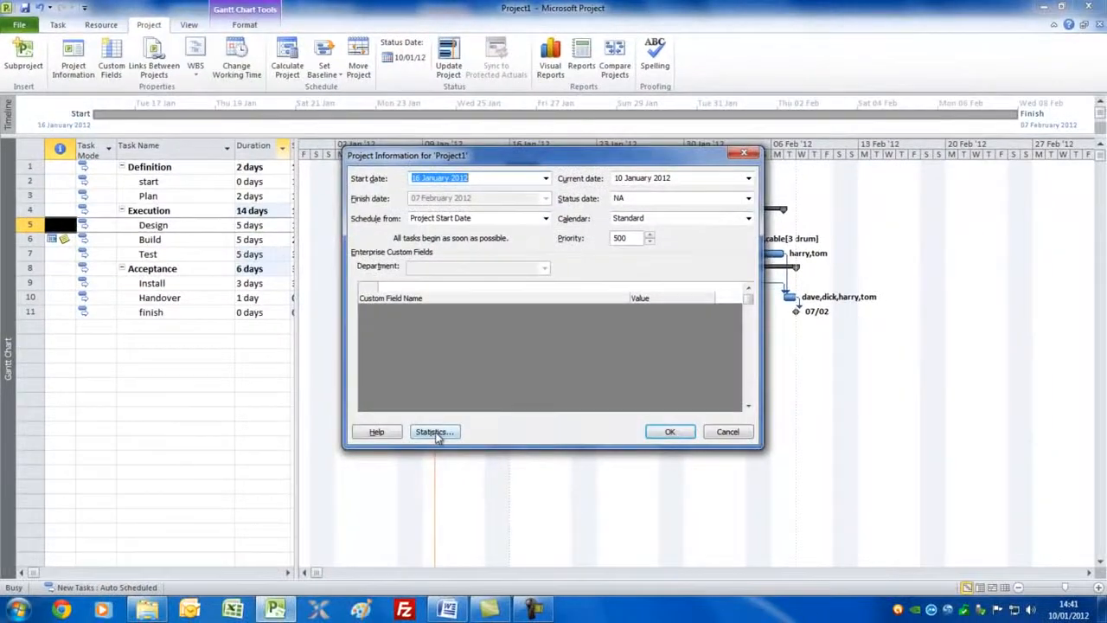
left_click(435, 431)
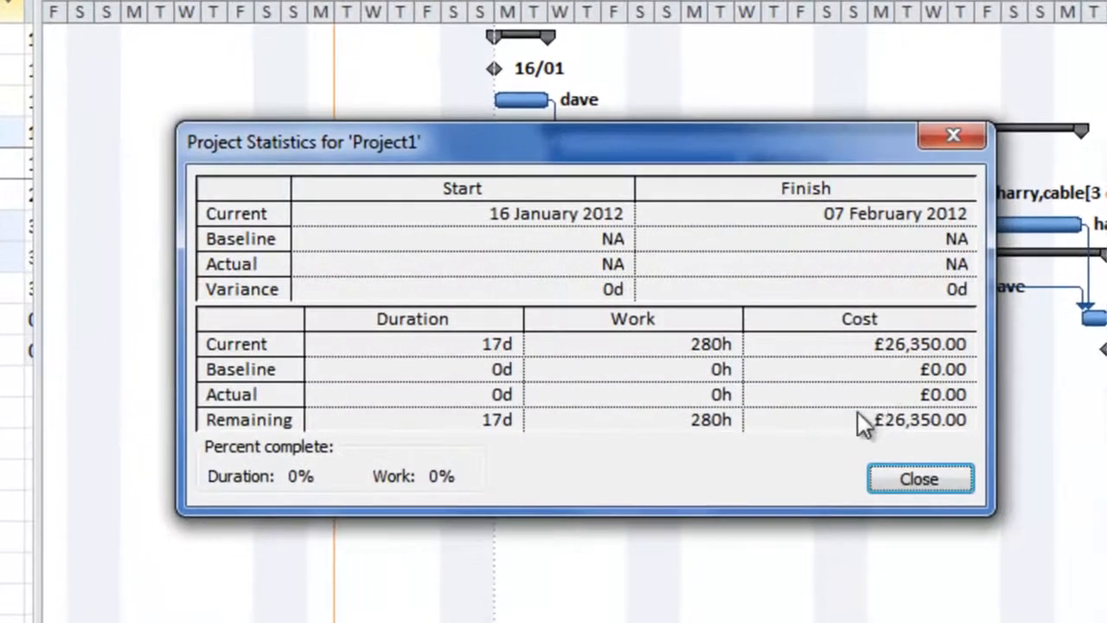
left_click_drag(742, 141, 627, 61)
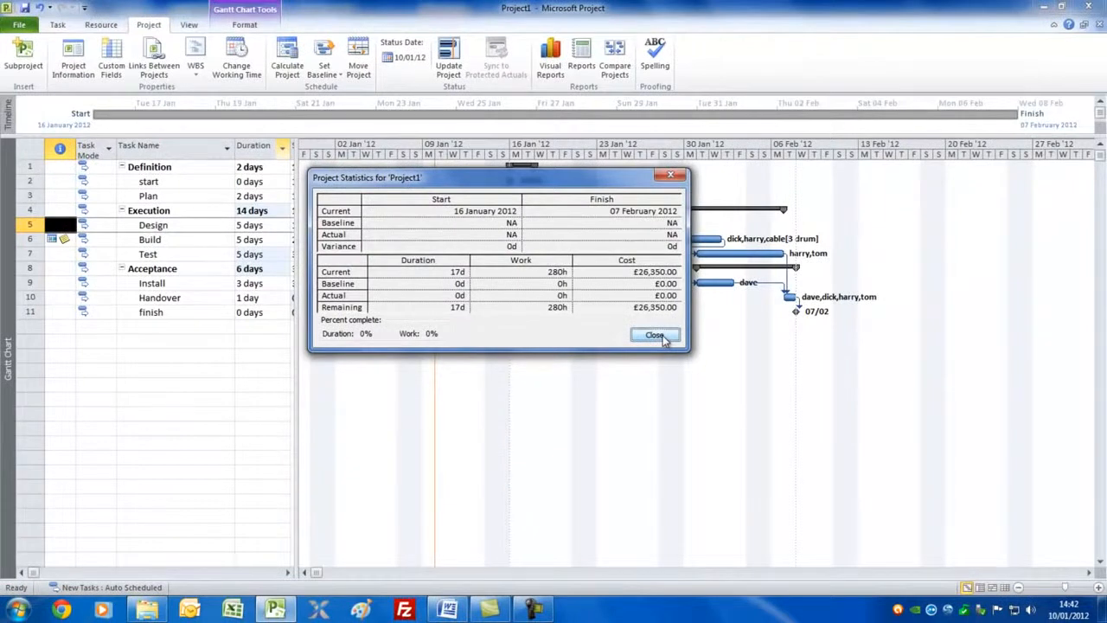
left_click(655, 335)
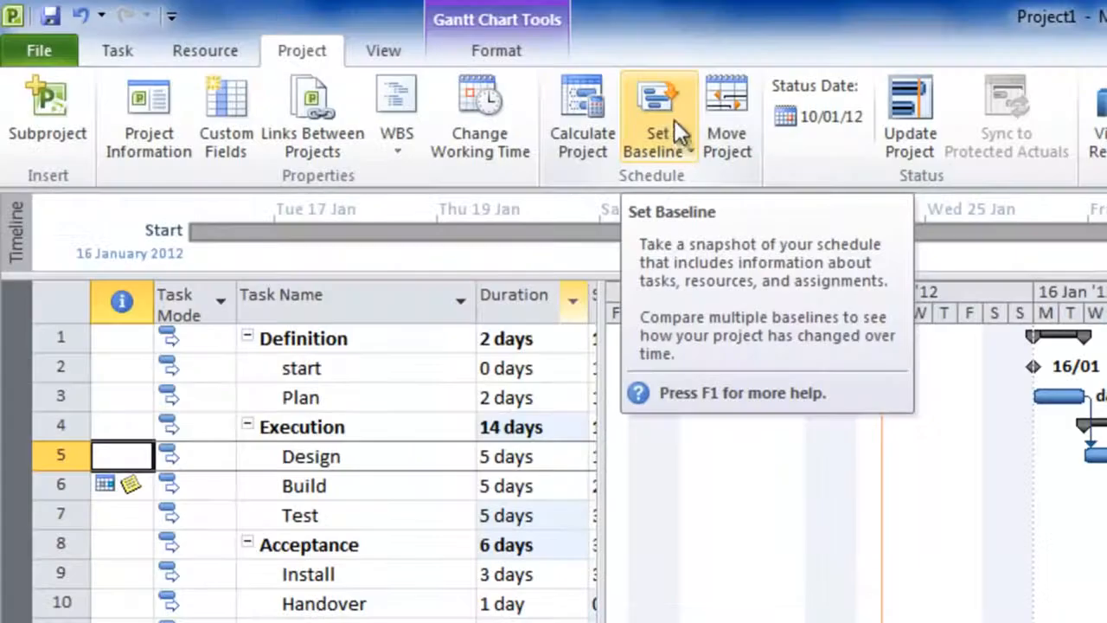
Step: Set the baseline for the entire project
left_click(332, 64)
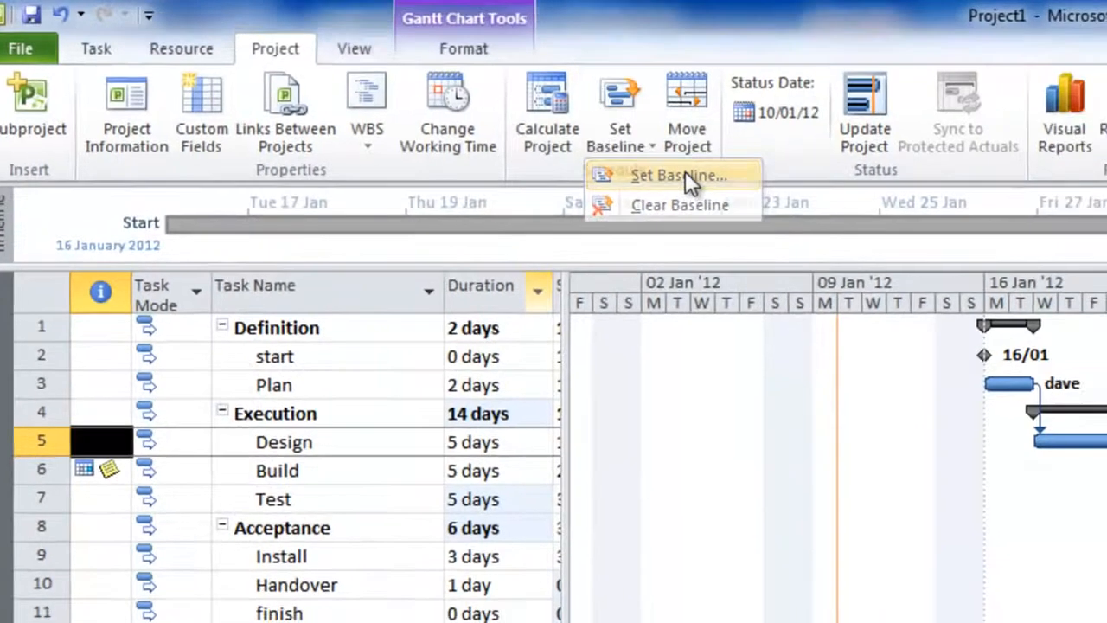
left_click(721, 183)
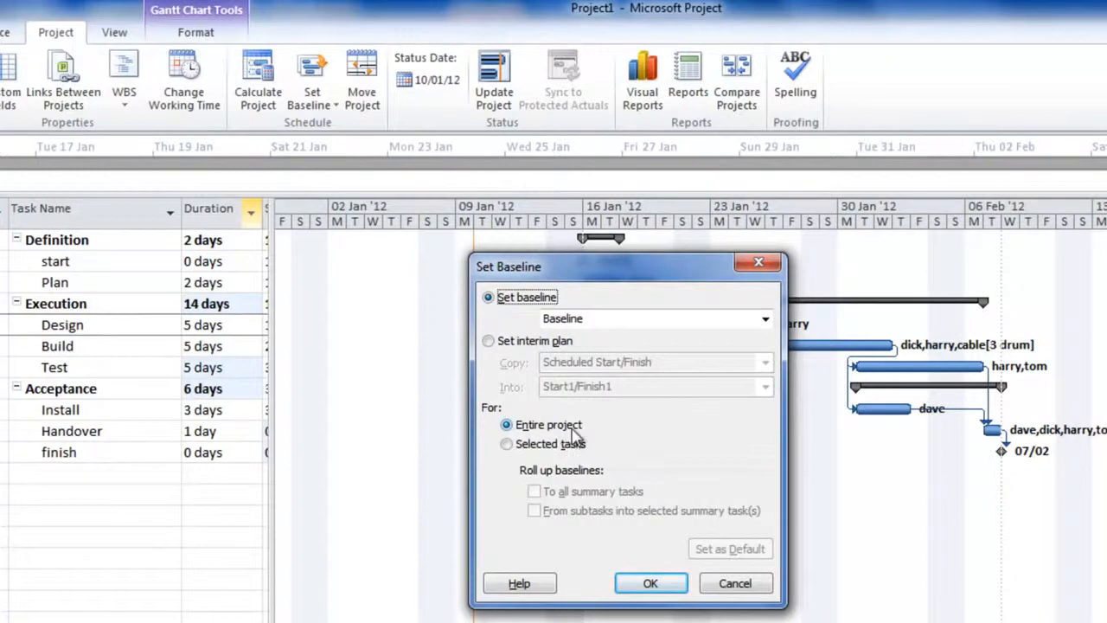
left_click(650, 583)
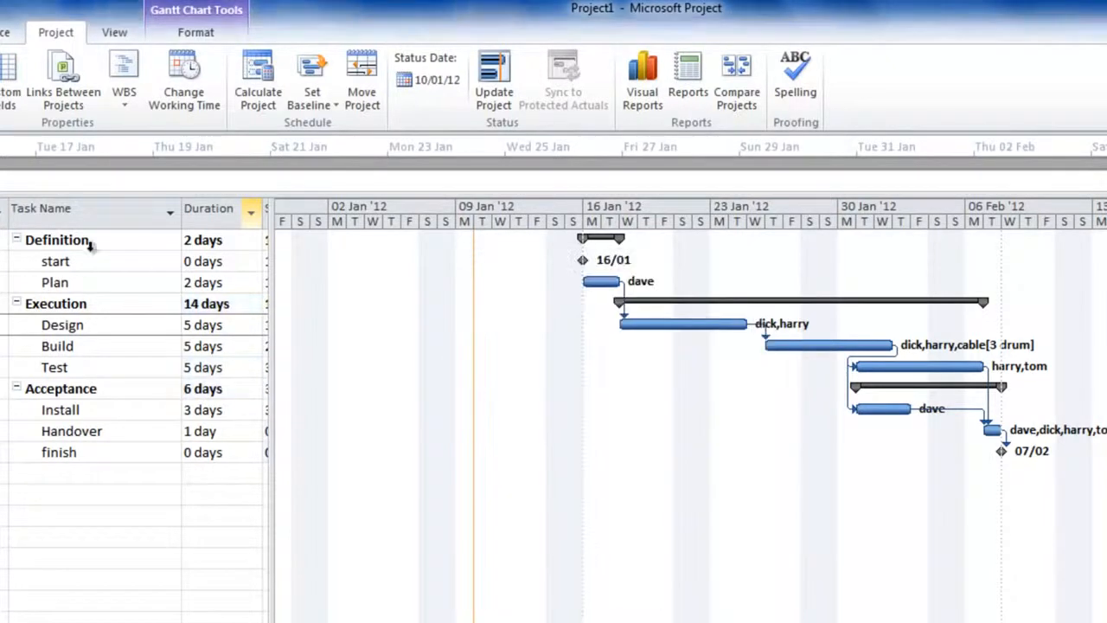
Step: Switch from the Gantt Chart to the Tracking Gantt view
left_click(69, 37)
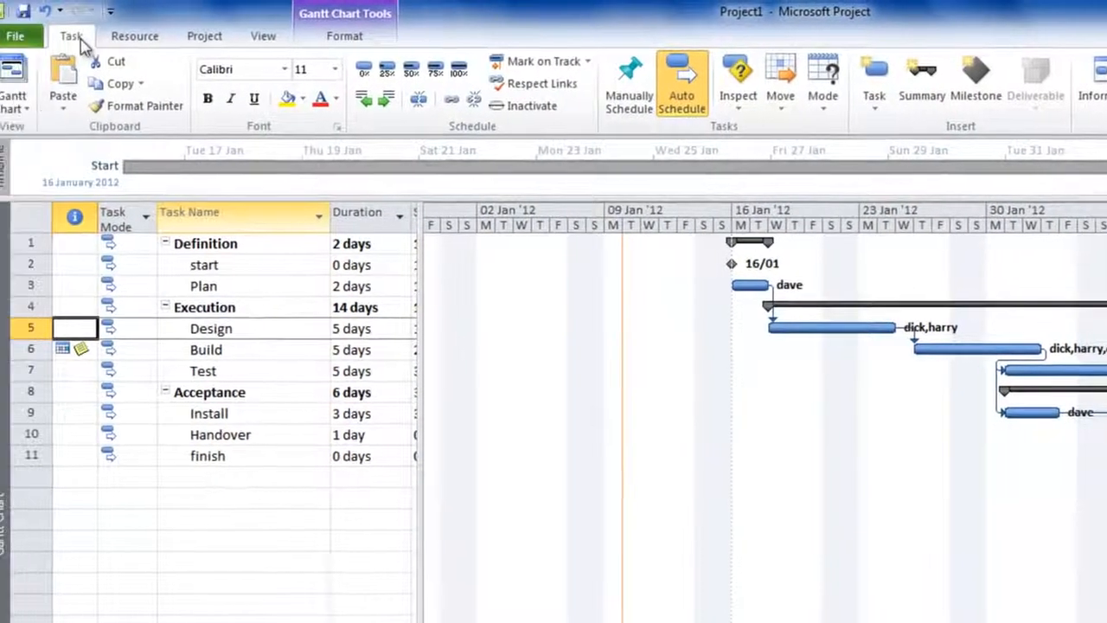
left_click(44, 115)
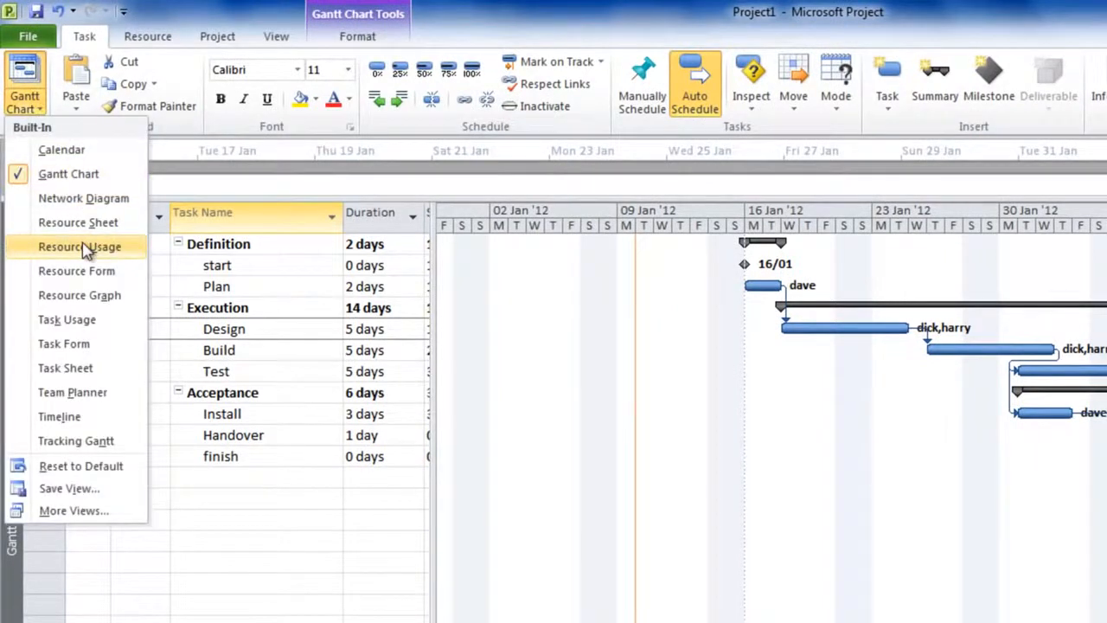
left_click(83, 446)
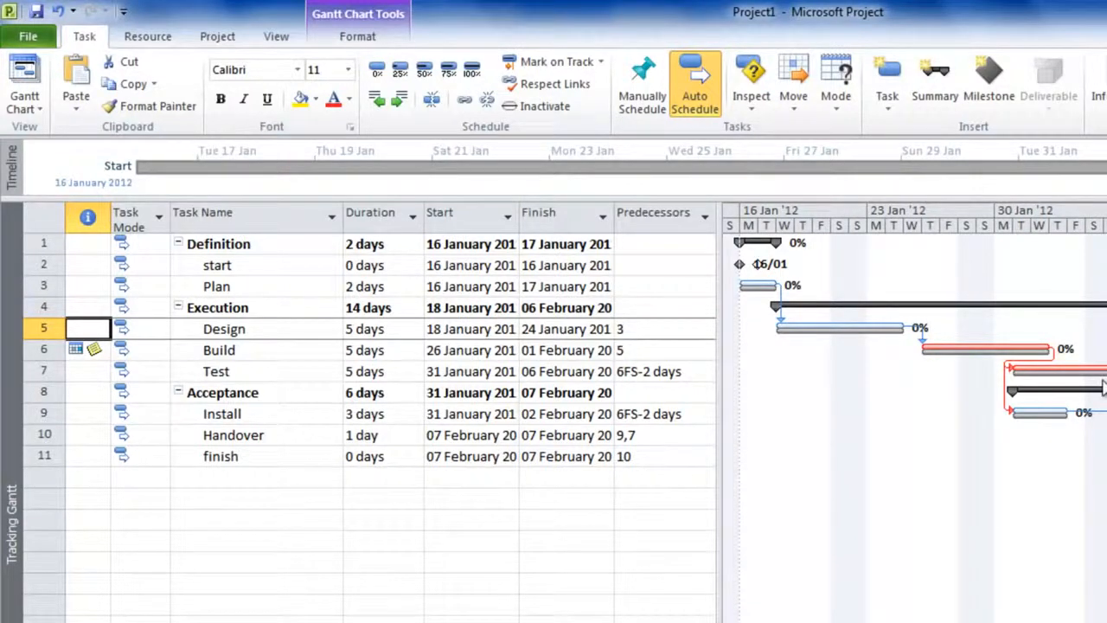
Step: Display the Tracking table beside the Tracking Gantt chart and widen the table area to show all its columns
left_click(275, 39)
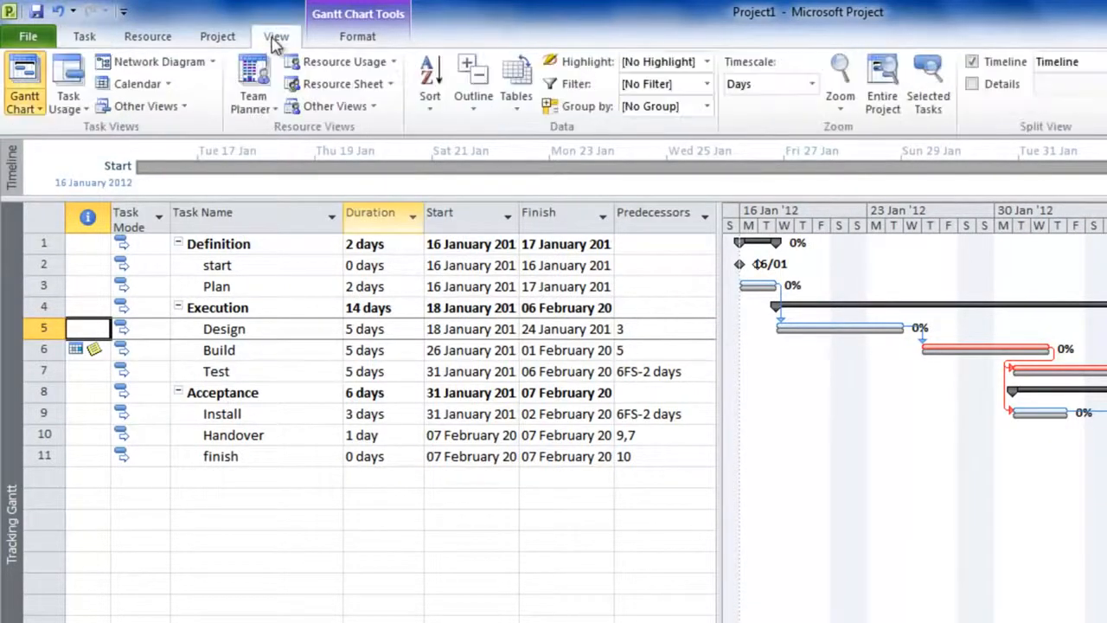
left_click(519, 111)
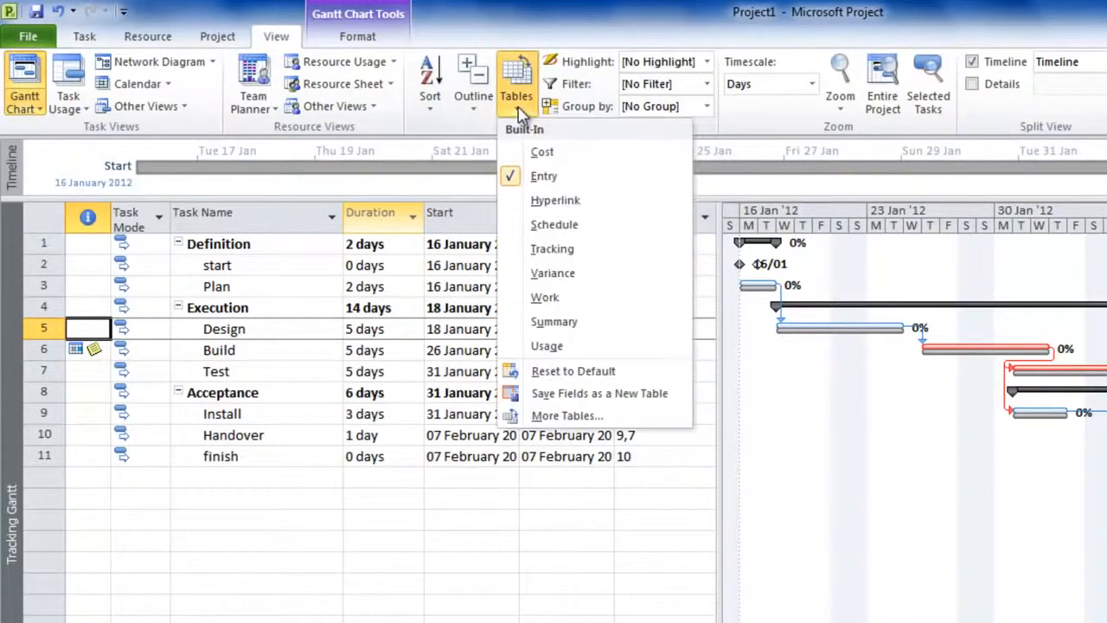
left_click(578, 250)
left_click_drag(741, 449, 988, 441)
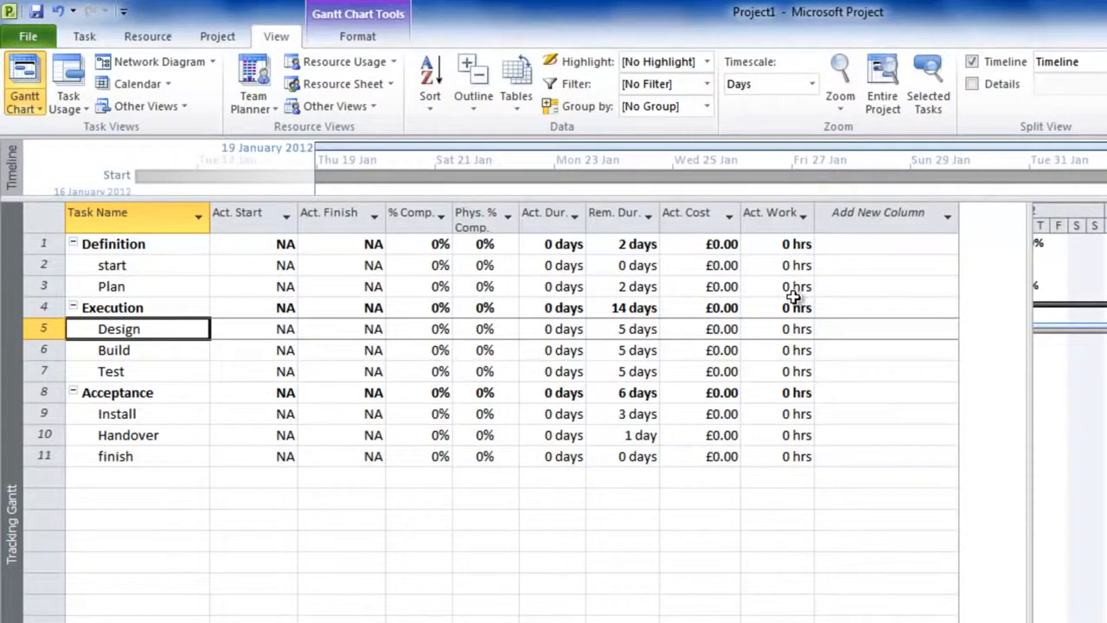
Step: Switch the task table to the Work table and narrow the table area to uncover the Gantt bars
left_click(516, 111)
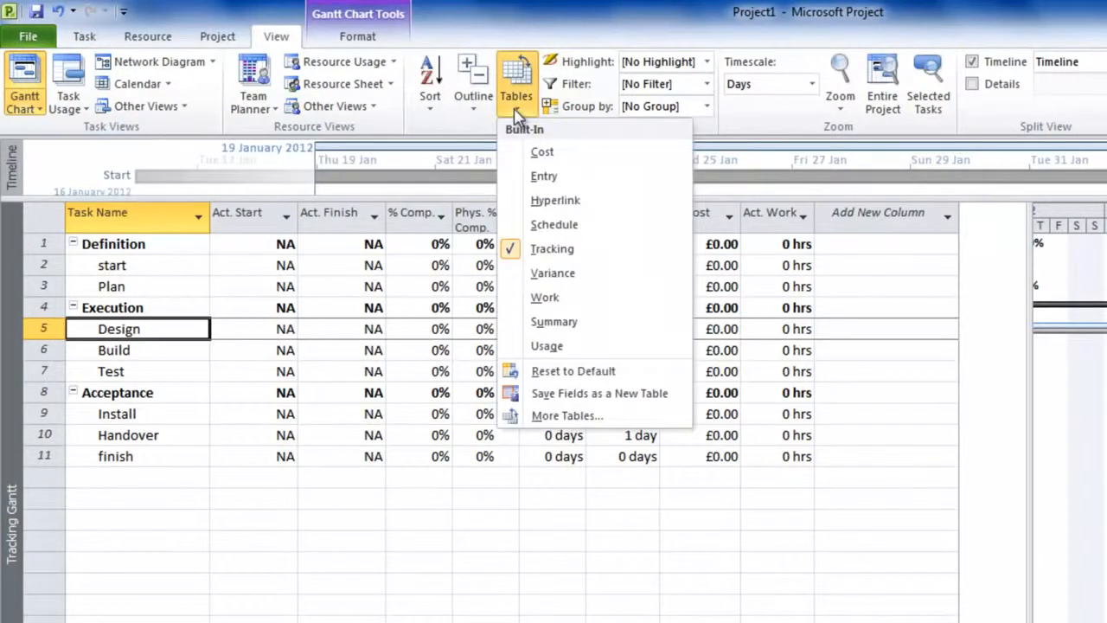
left_click(549, 299)
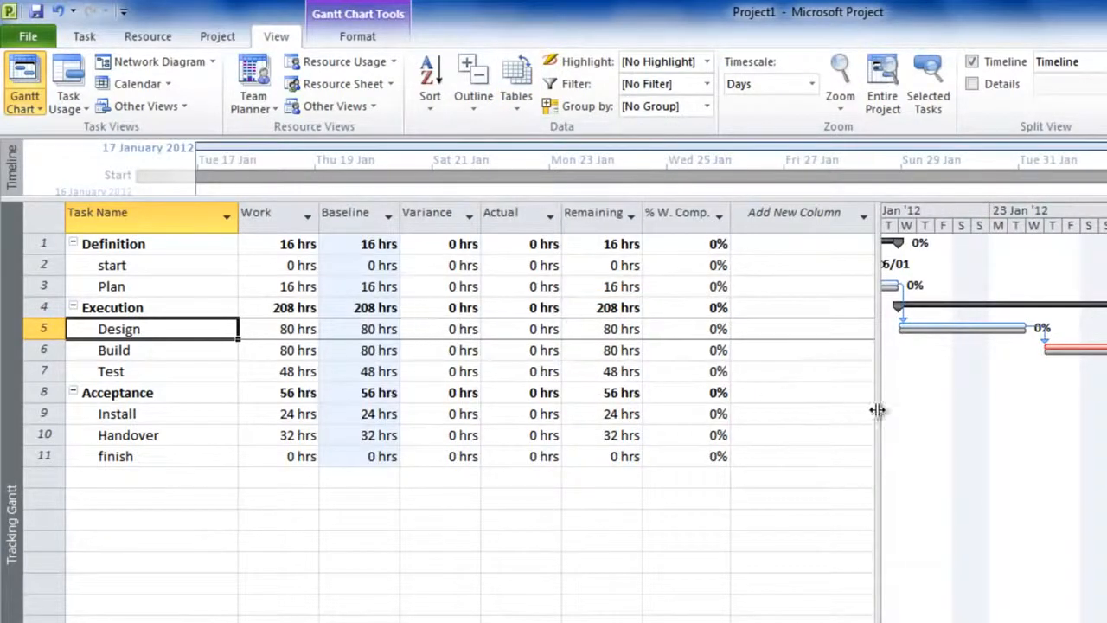
left_click_drag(875, 409, 418, 368)
Step: Mark the Plan task as 100% complete
left_click(147, 37)
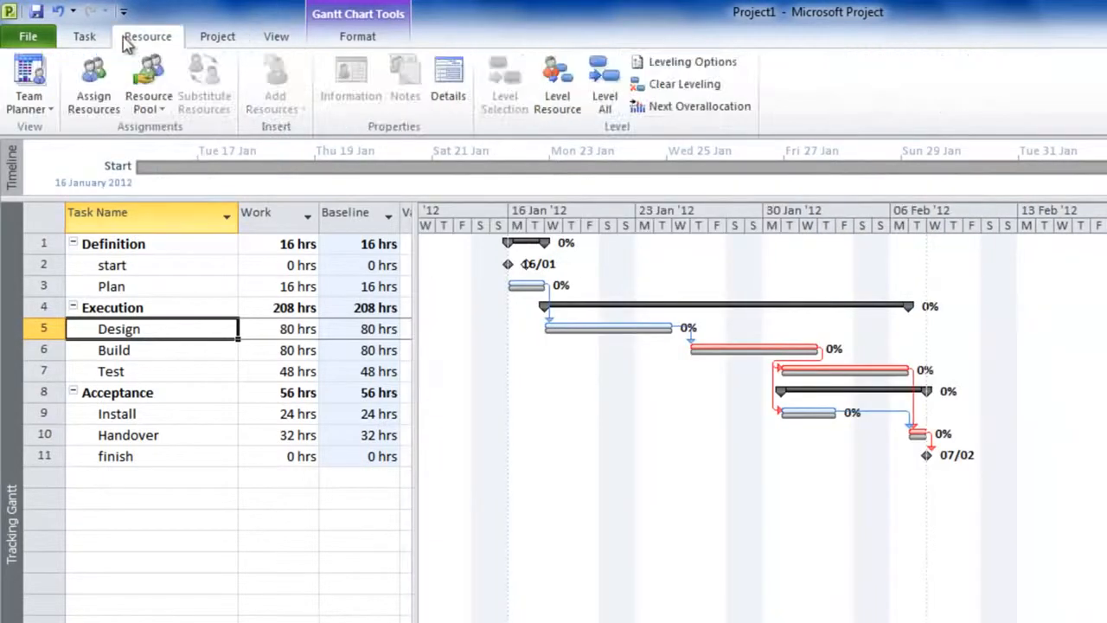
left_click(84, 38)
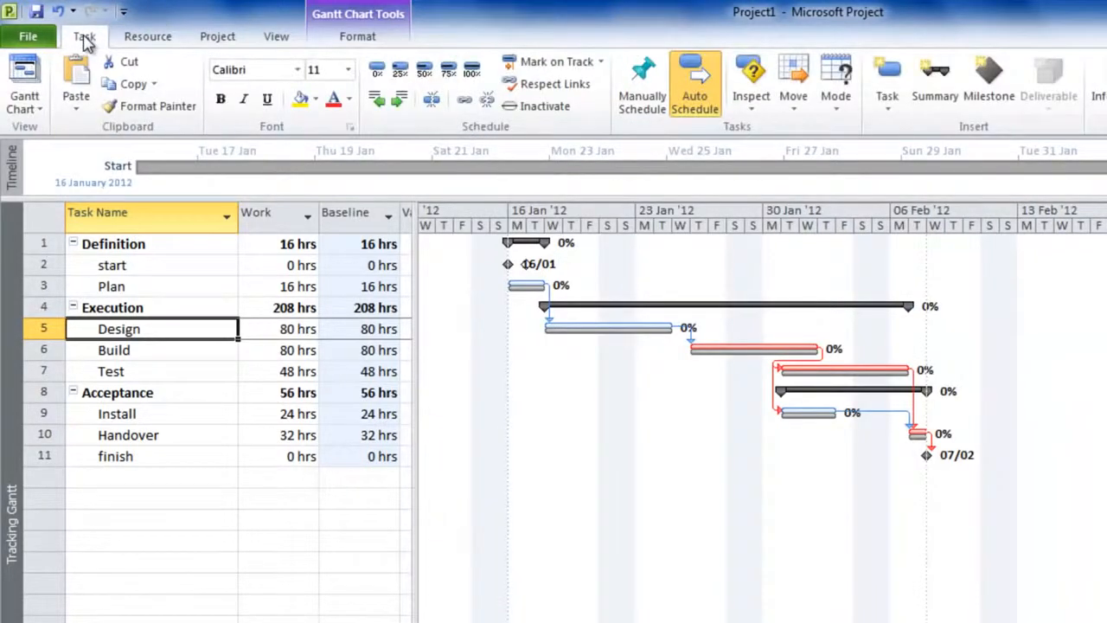
left_click(174, 292)
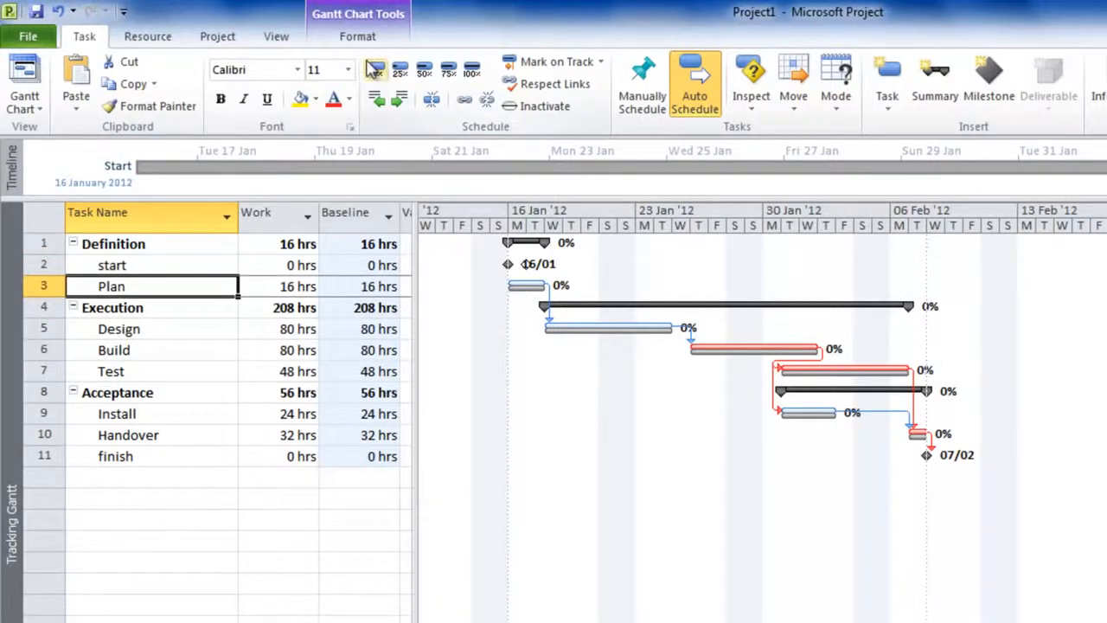
left_click(471, 71)
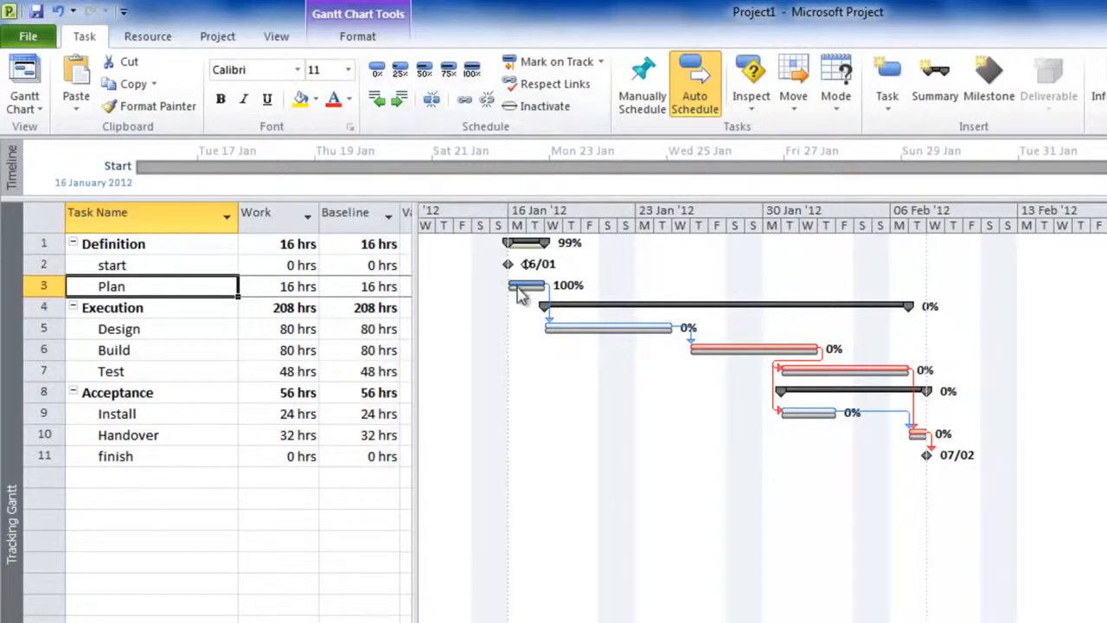
Step: Move the start of the Design task to 19 January 2012, keeping its link to Plan, and inspect its bar against the baseline
left_click(170, 330)
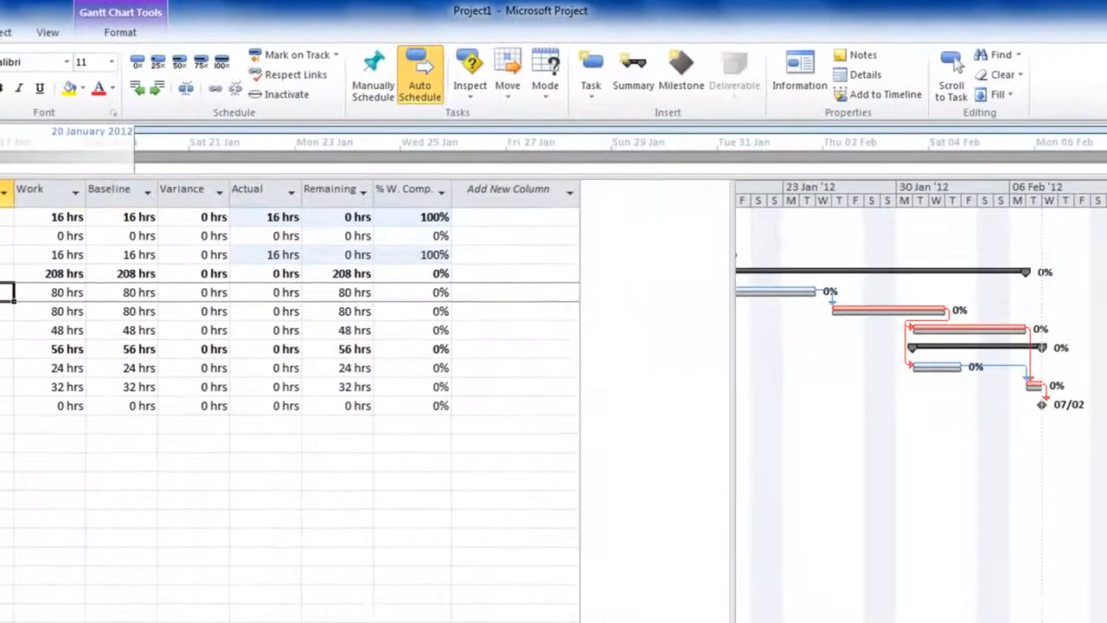
double_click(183, 332)
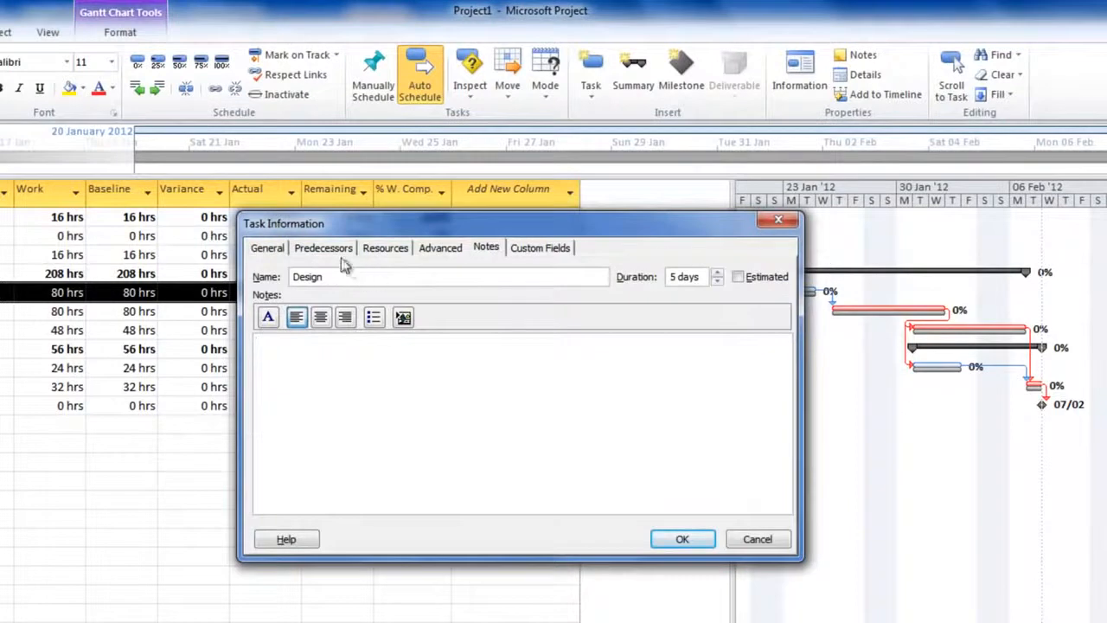
left_click(275, 249)
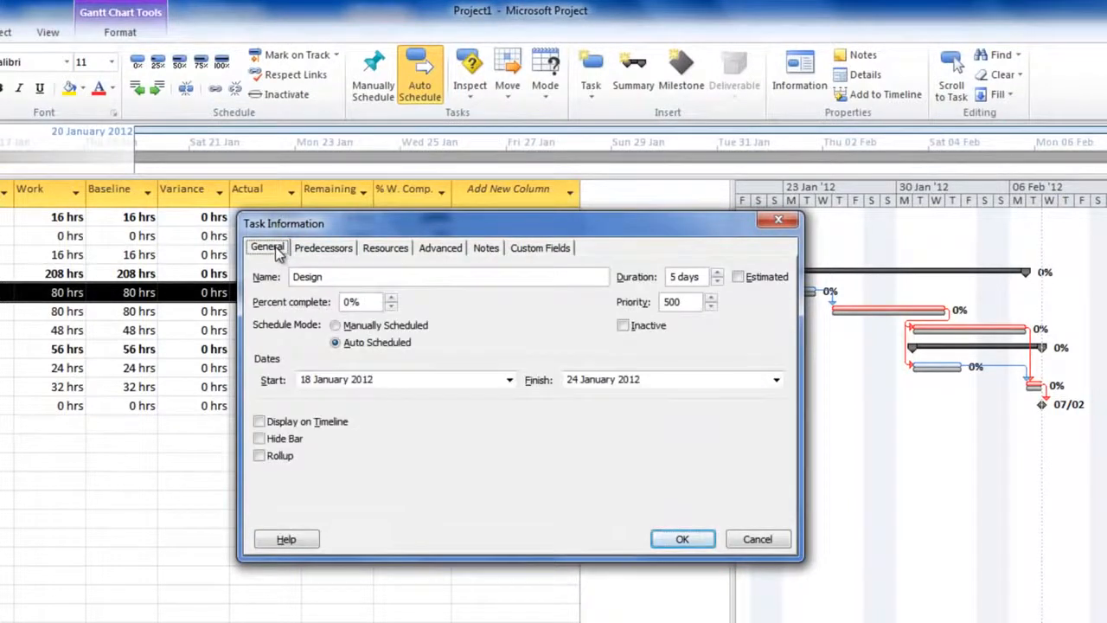
left_click(509, 379)
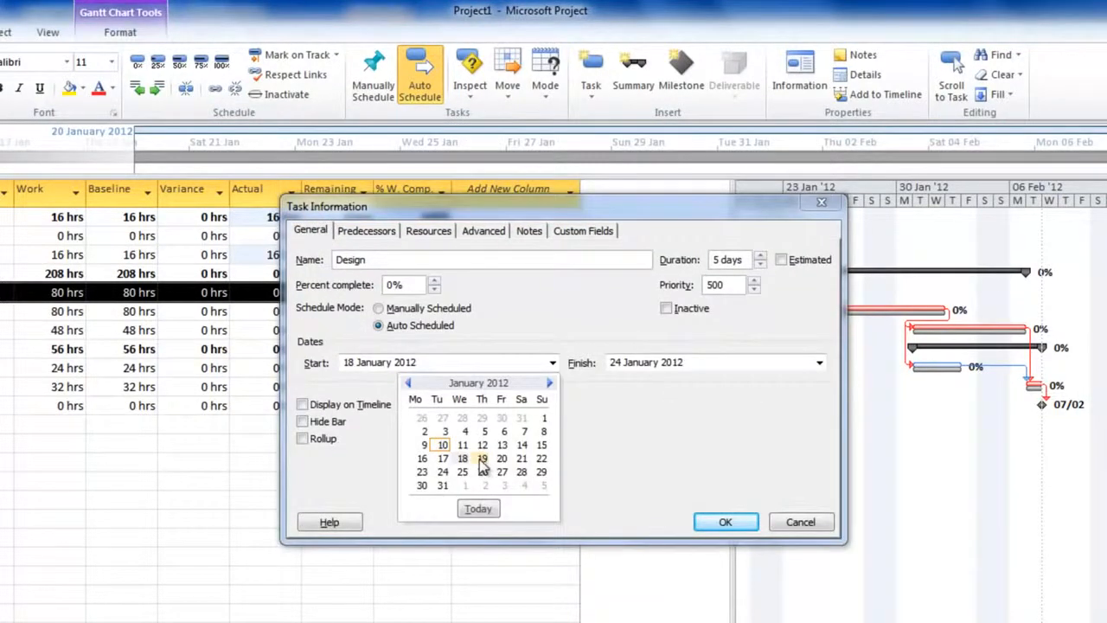
left_click(482, 458)
left_click(720, 523)
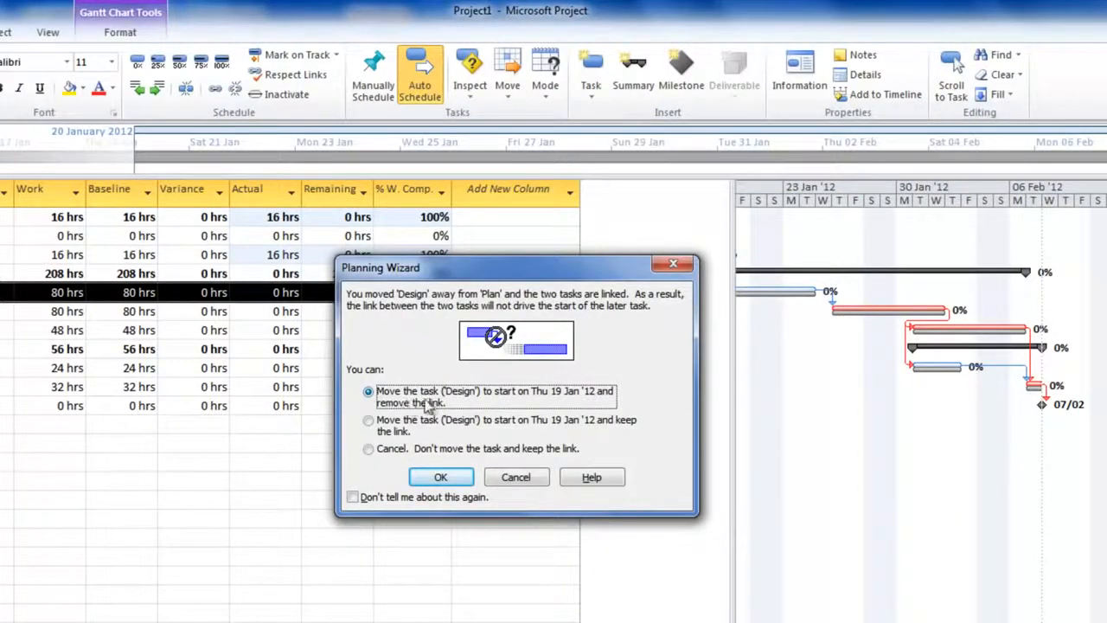
left_click(370, 422)
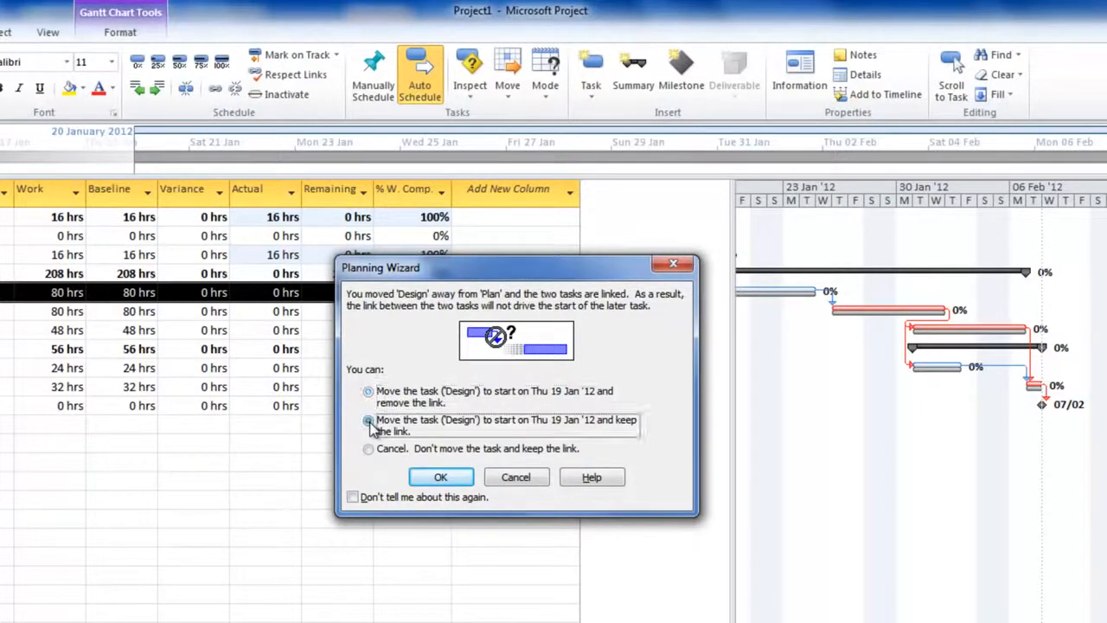
left_click(441, 478)
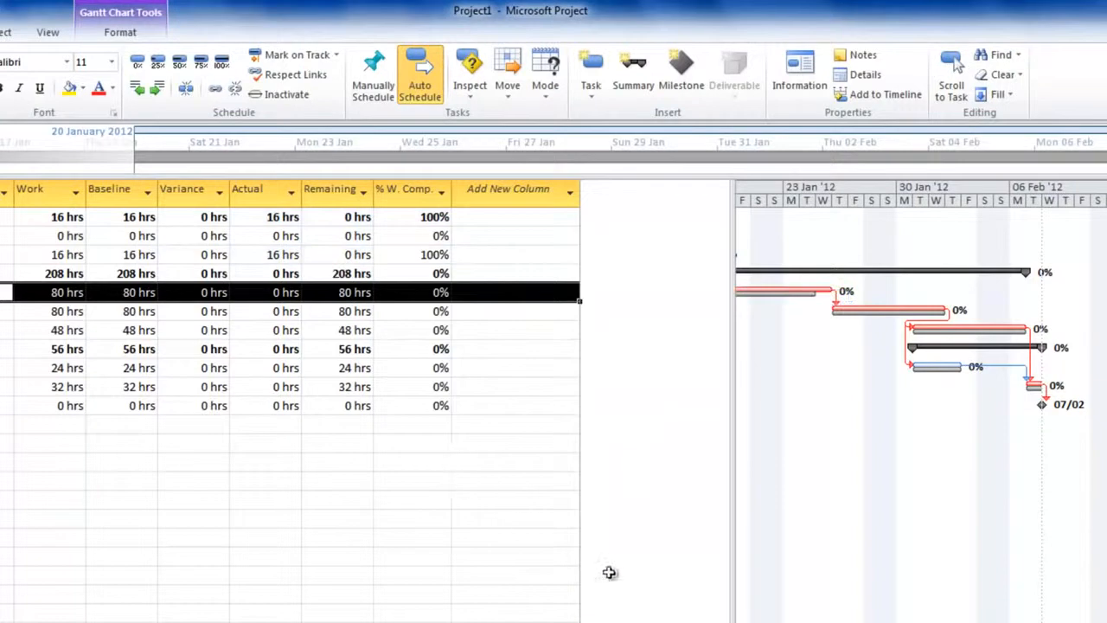
left_click_drag(735, 531, 281, 477)
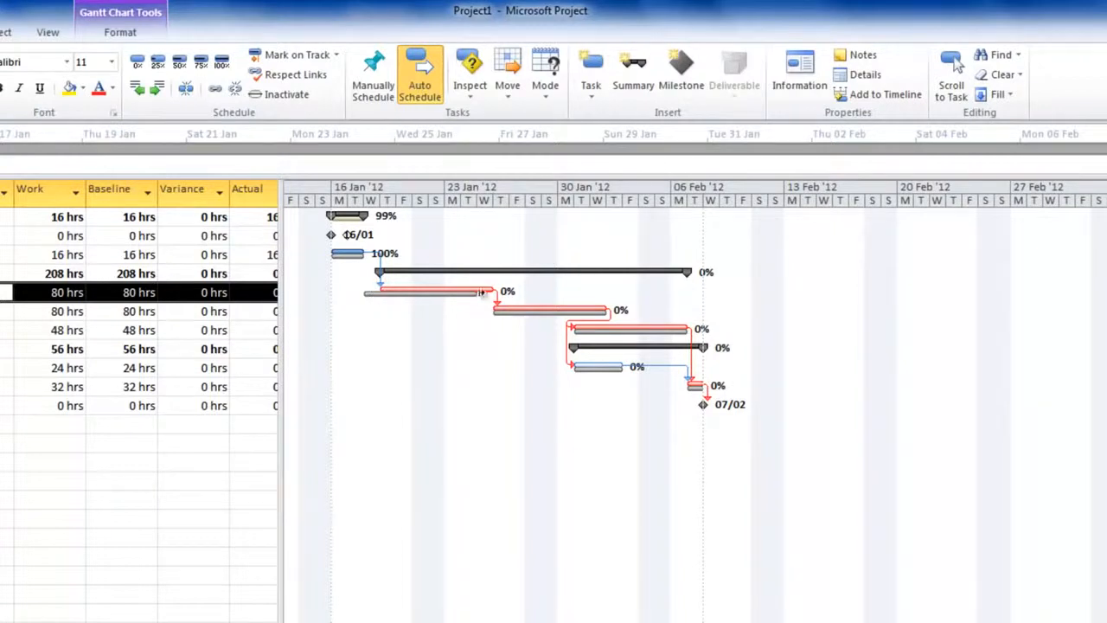
mouse_move(493, 291)
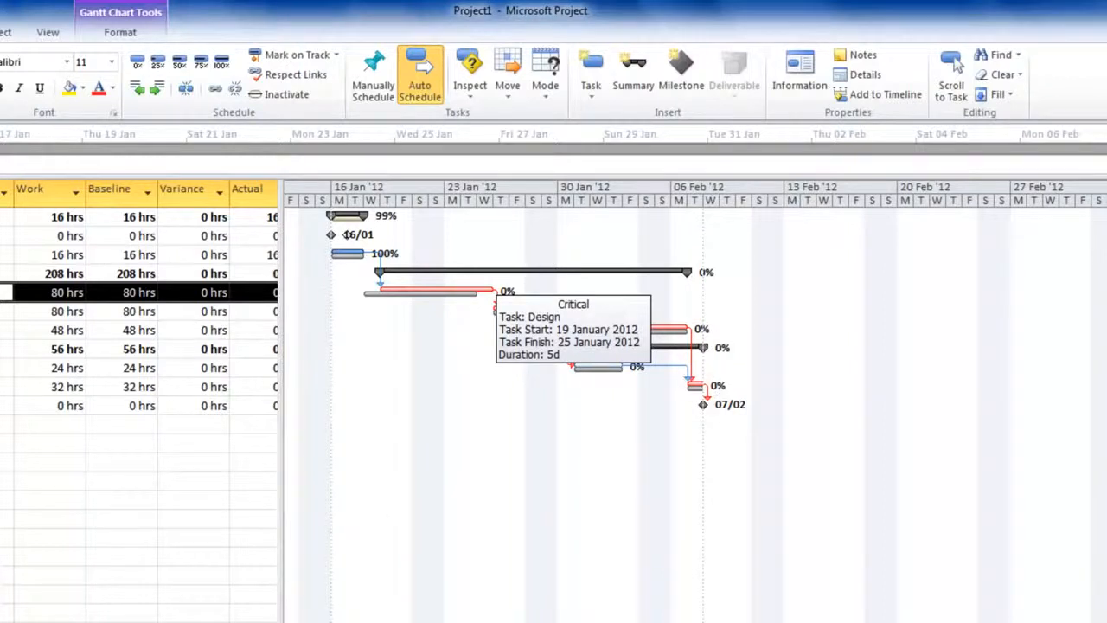
Step: Set the actual work of the Design task to 15 hrs
left_click(954, 63)
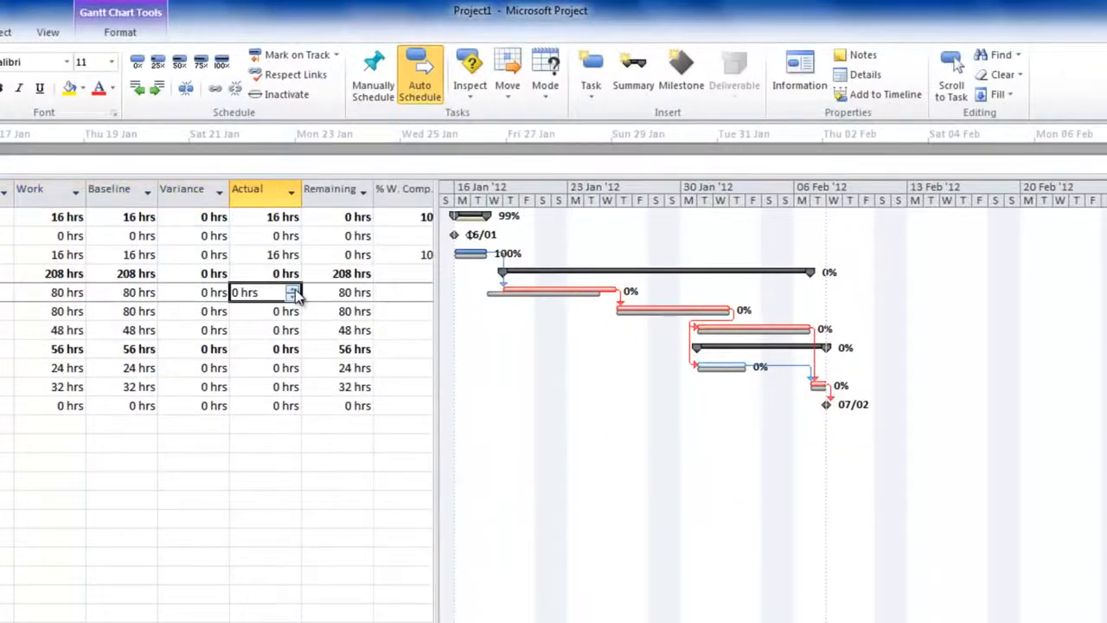
left_click(295, 289)
left_click(295, 290)
left_click(295, 290)
left_click(295, 290)
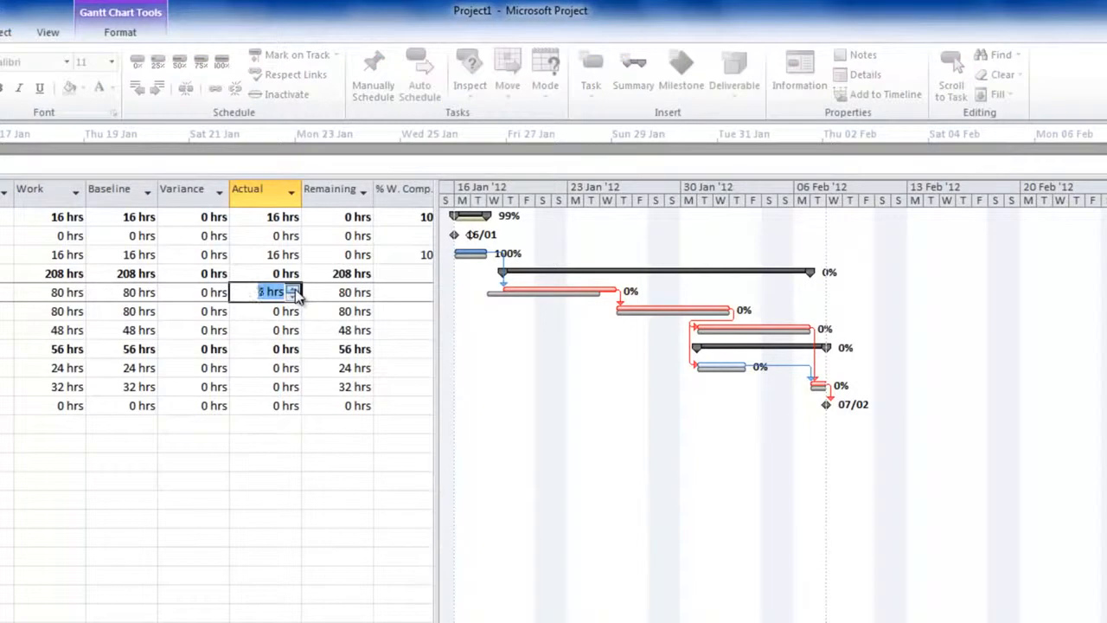
left_click(295, 290)
left_click(295, 290)
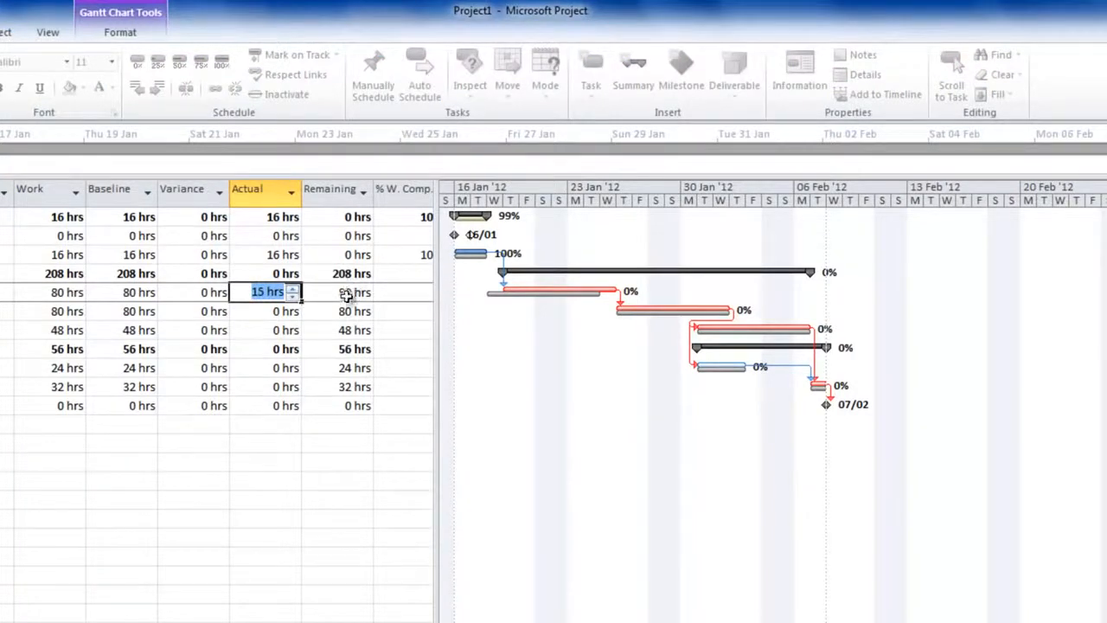
left_click(349, 294)
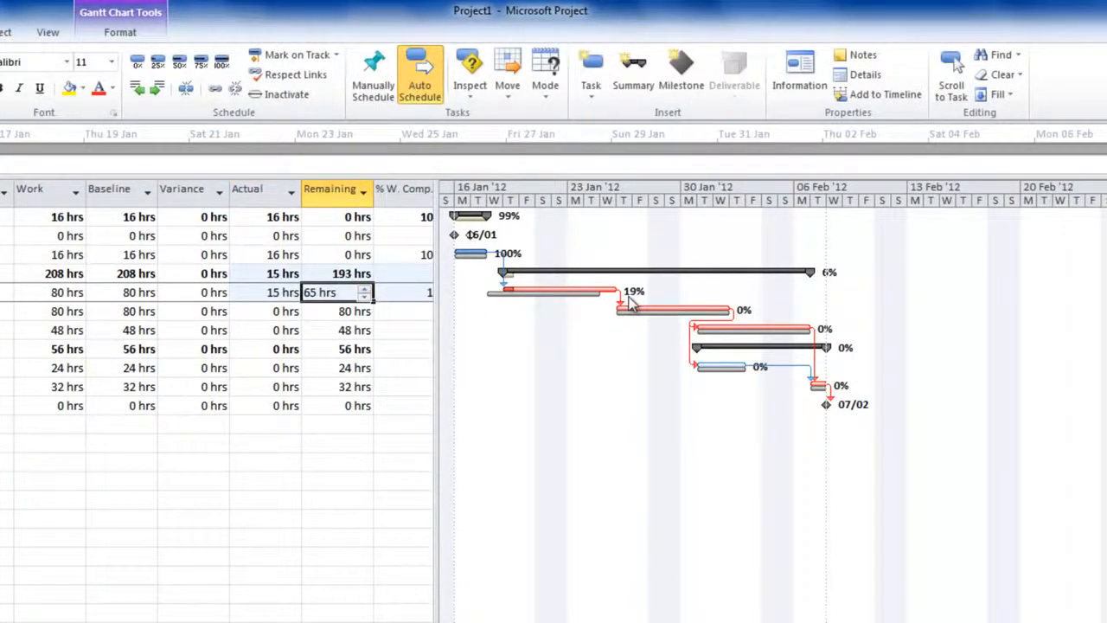
Step: Set the Design task's actual work to 25 hrs and its remaining work to 70 hrs
left_click_drag(438, 398, 522, 389)
left_click(432, 292)
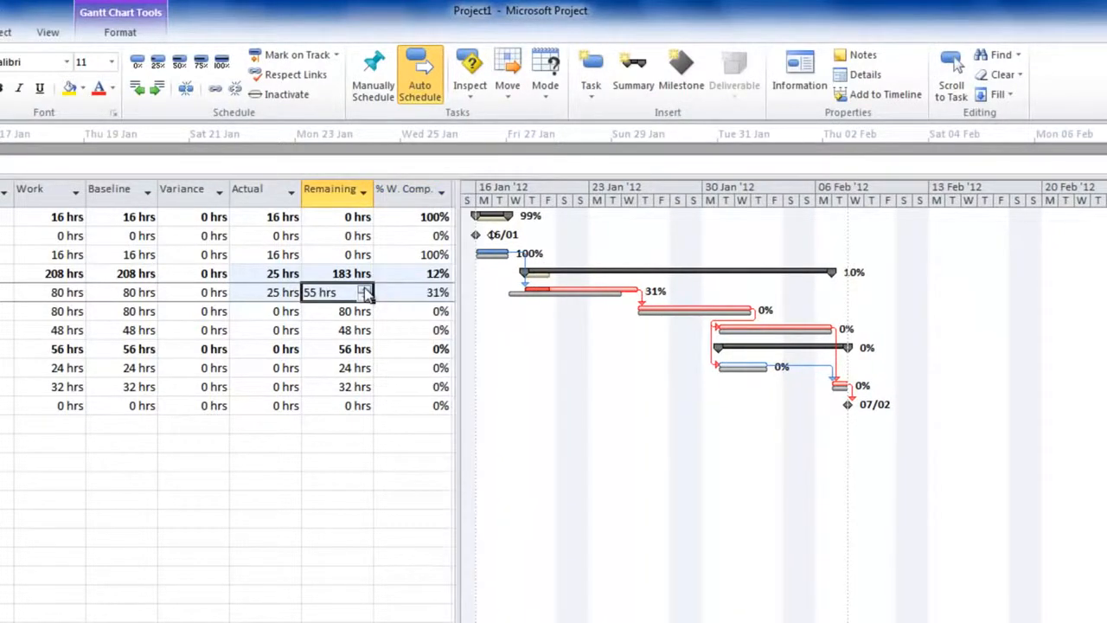
left_click(365, 288)
left_click(365, 288)
left_click(365, 287)
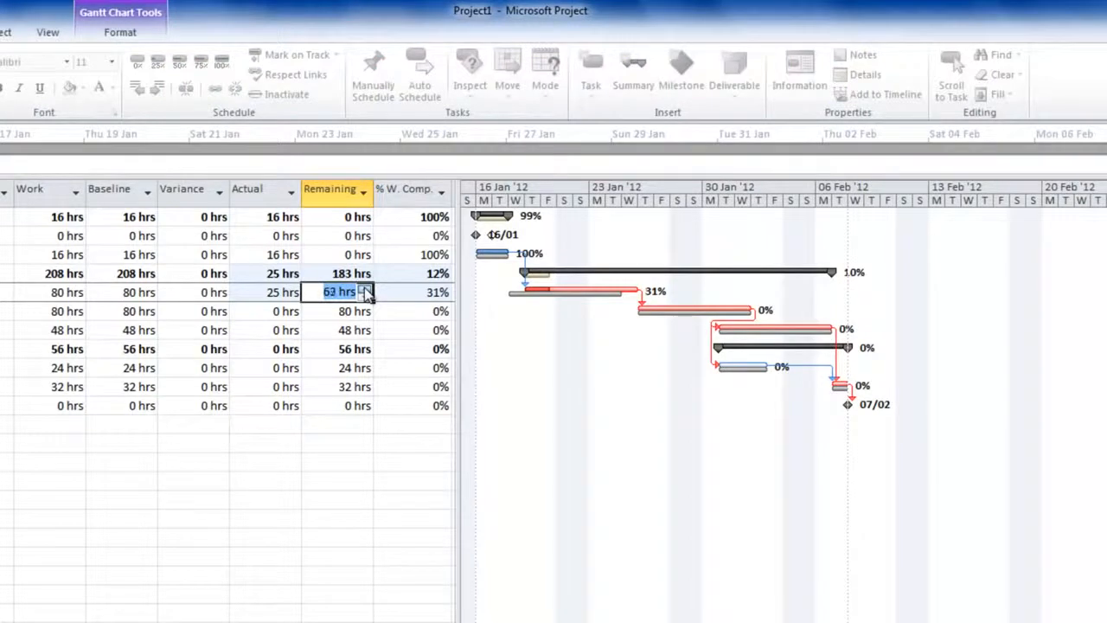
left_click(278, 294)
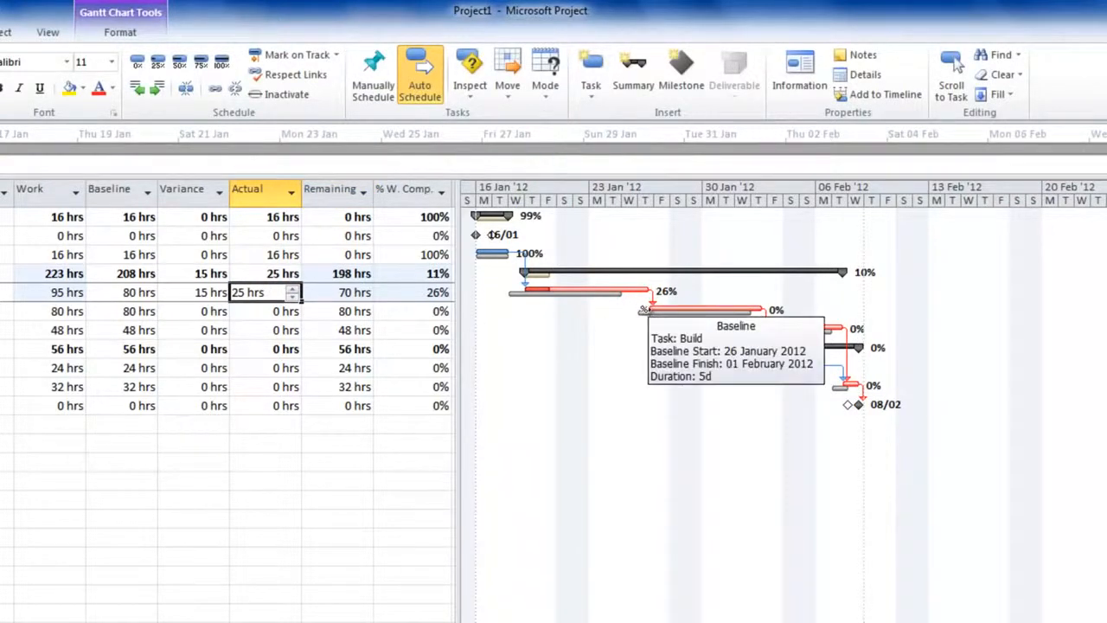
Step: Set the remaining work of the Build task to 199 hrs
left_click(657, 311)
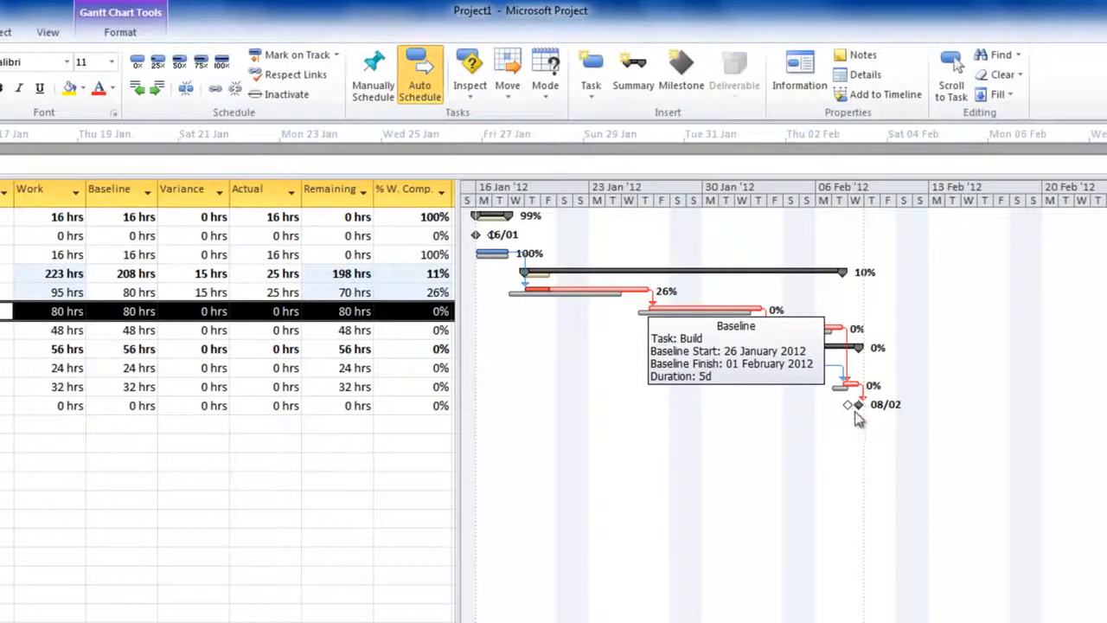
left_click(344, 315)
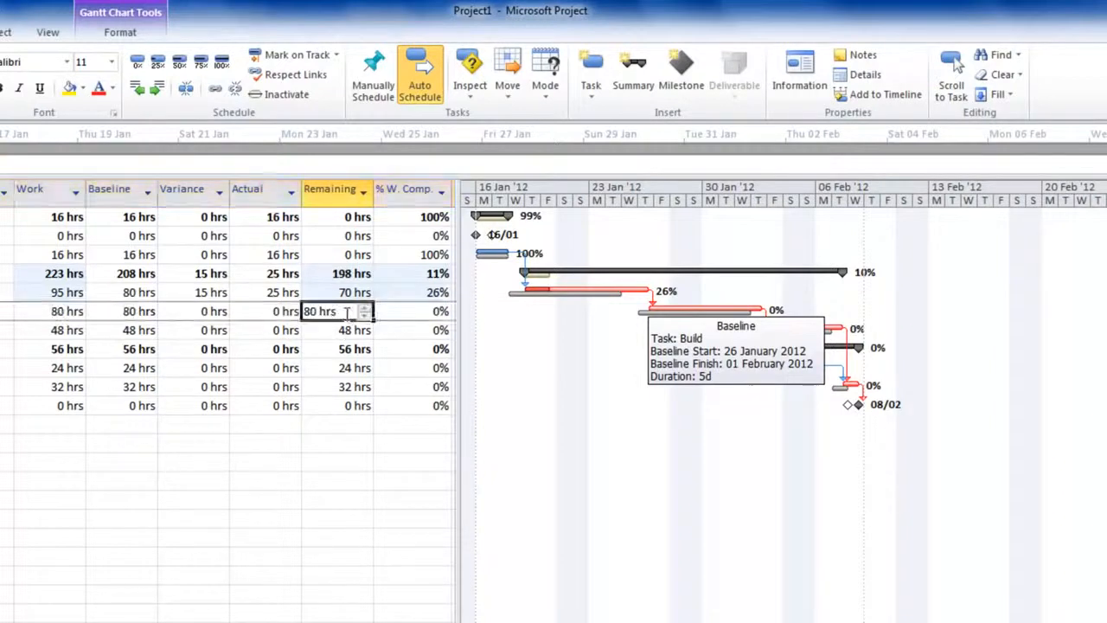
type("199")
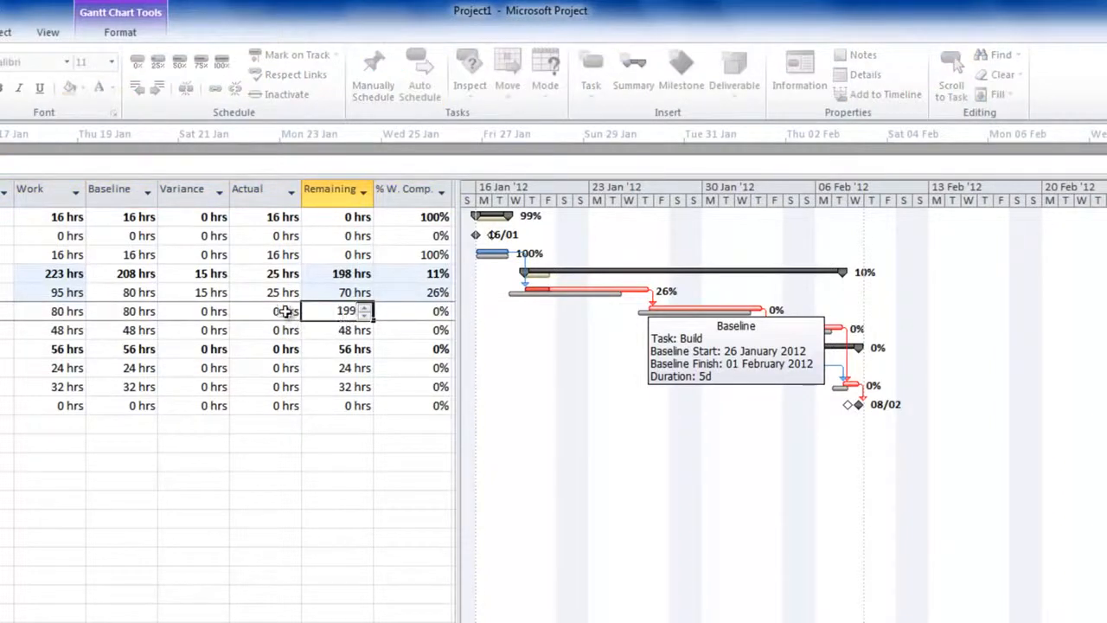
left_click(285, 311)
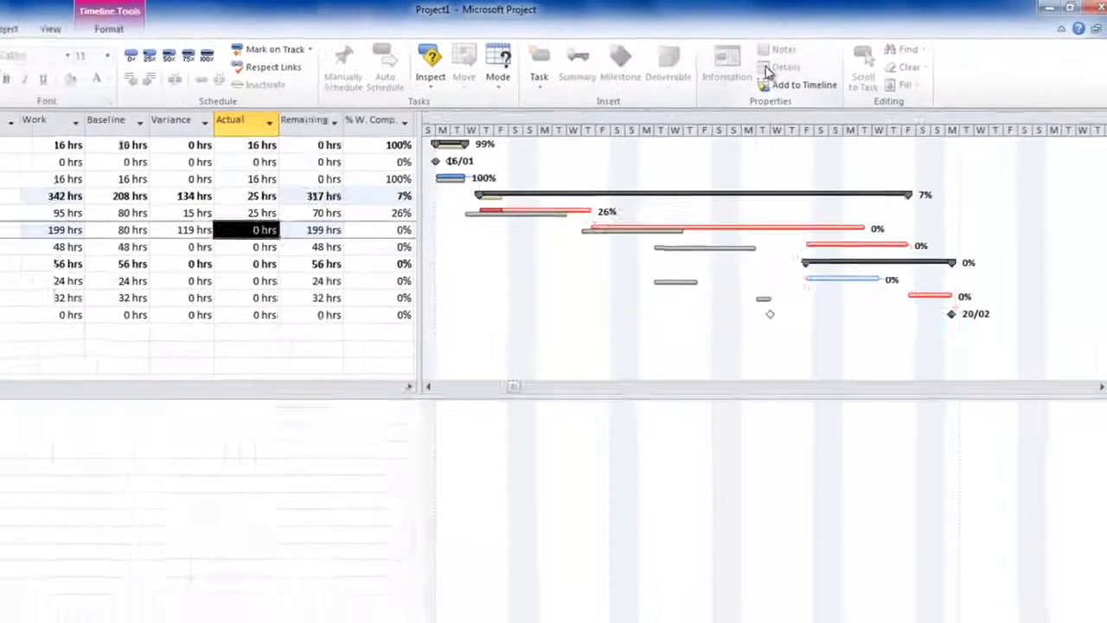
Step: Split the view to display the task details form and show the Design task in it
left_click(744, 76)
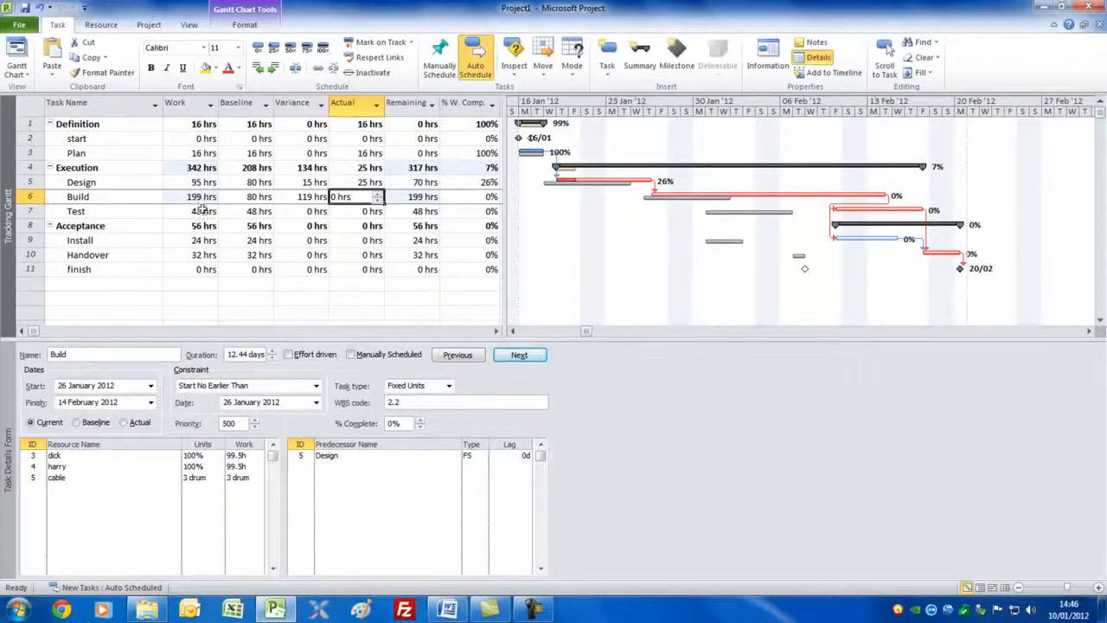
left_click(119, 198)
left_click(116, 168)
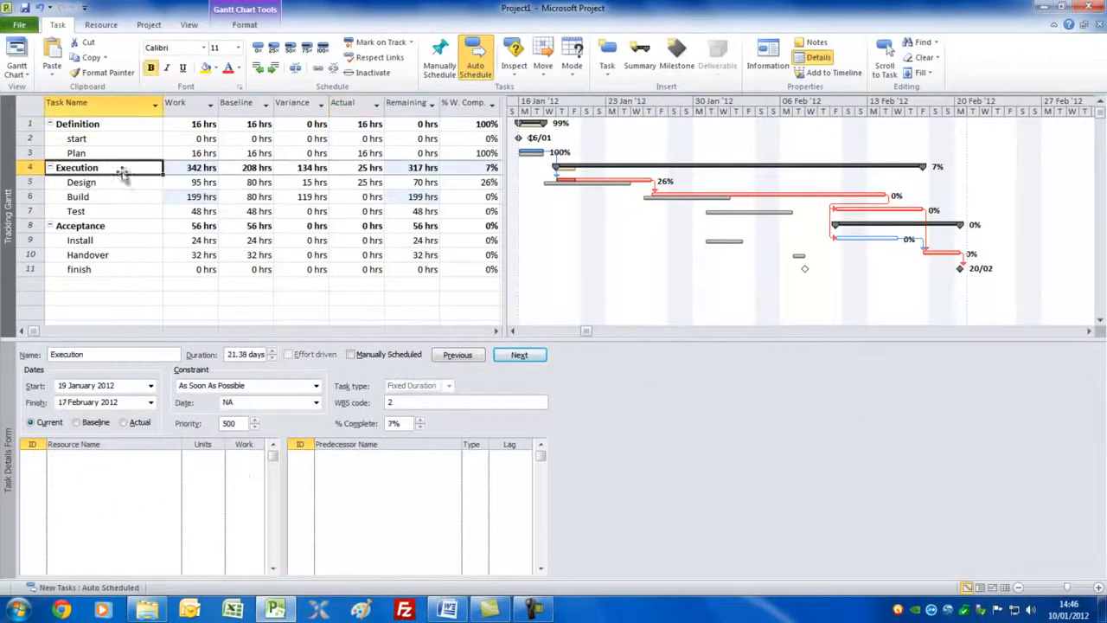
left_click(114, 200)
left_click(121, 183)
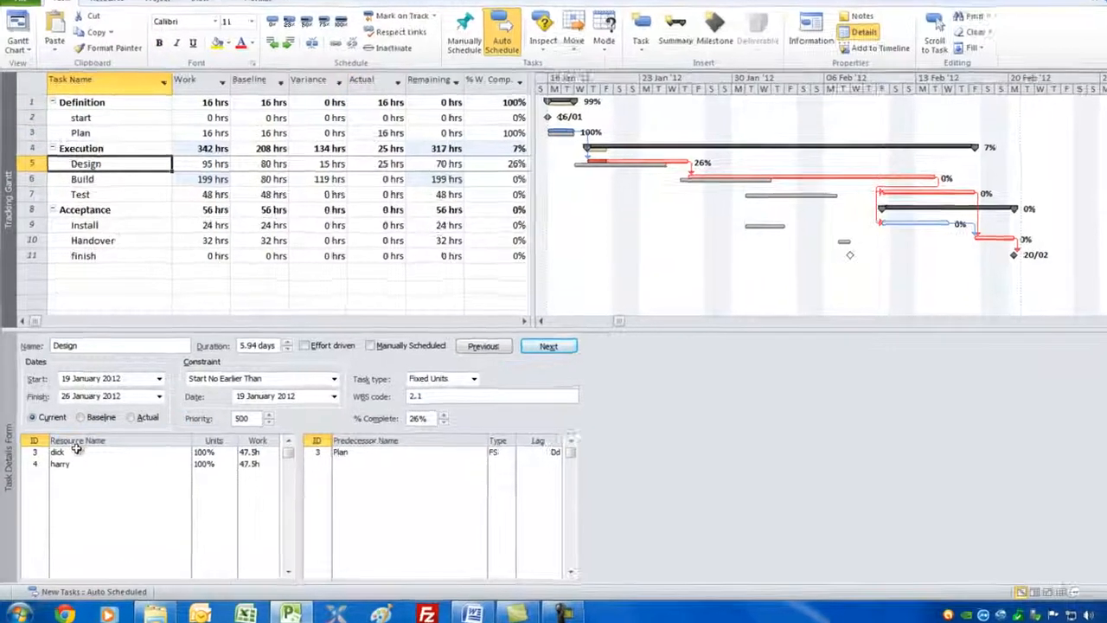
Step: Change the task details form to show the work details of the resources assigned to Design
left_click(80, 455)
left_click(74, 468)
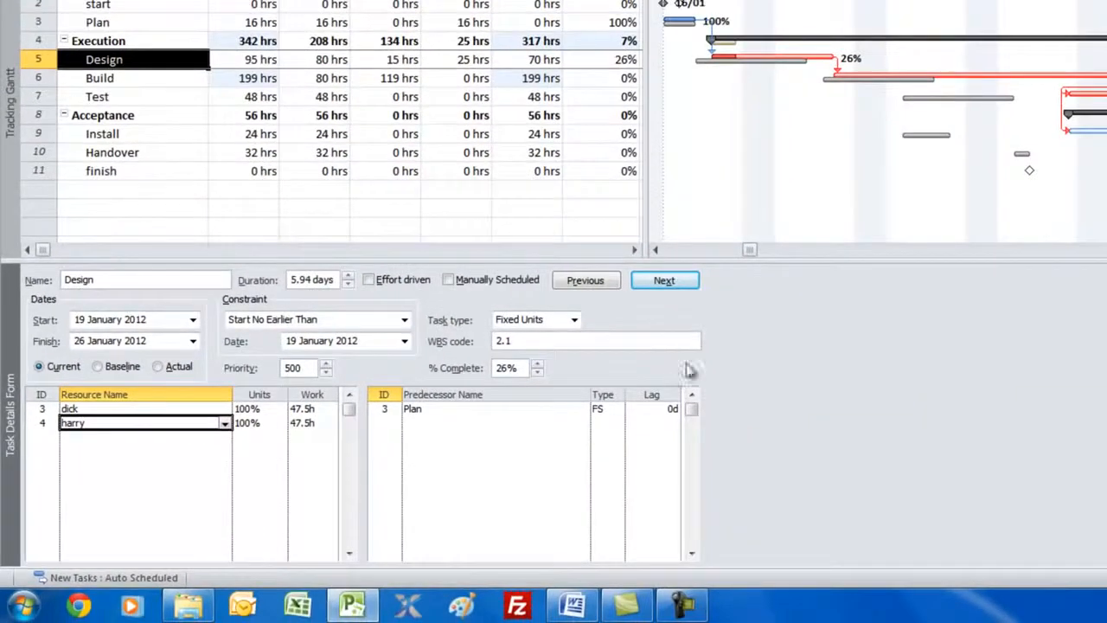
right_click(835, 378)
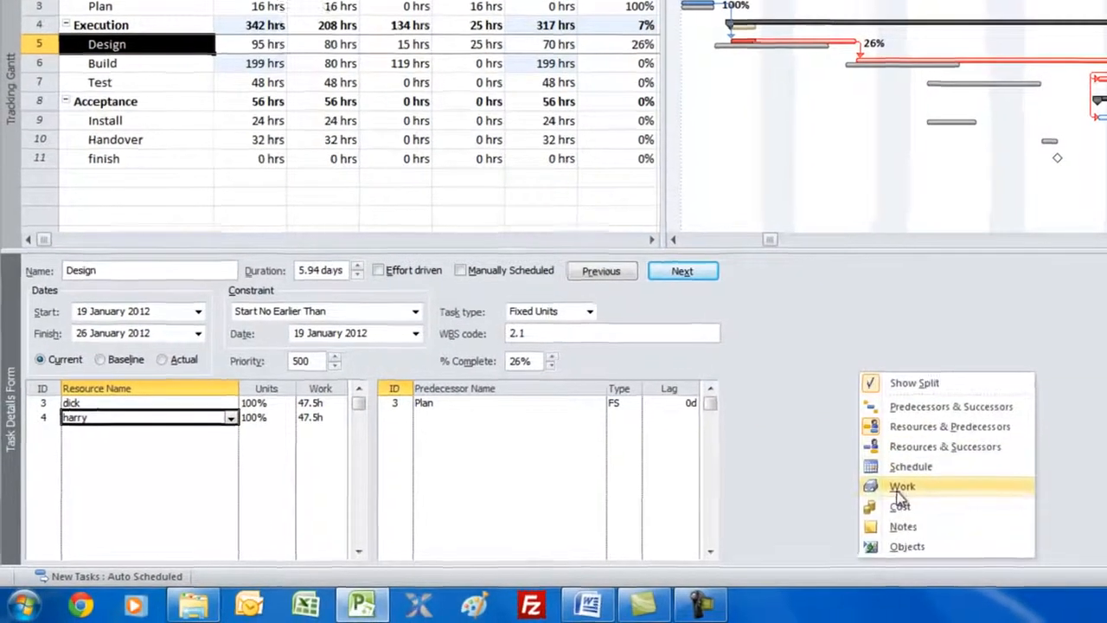
left_click(877, 489)
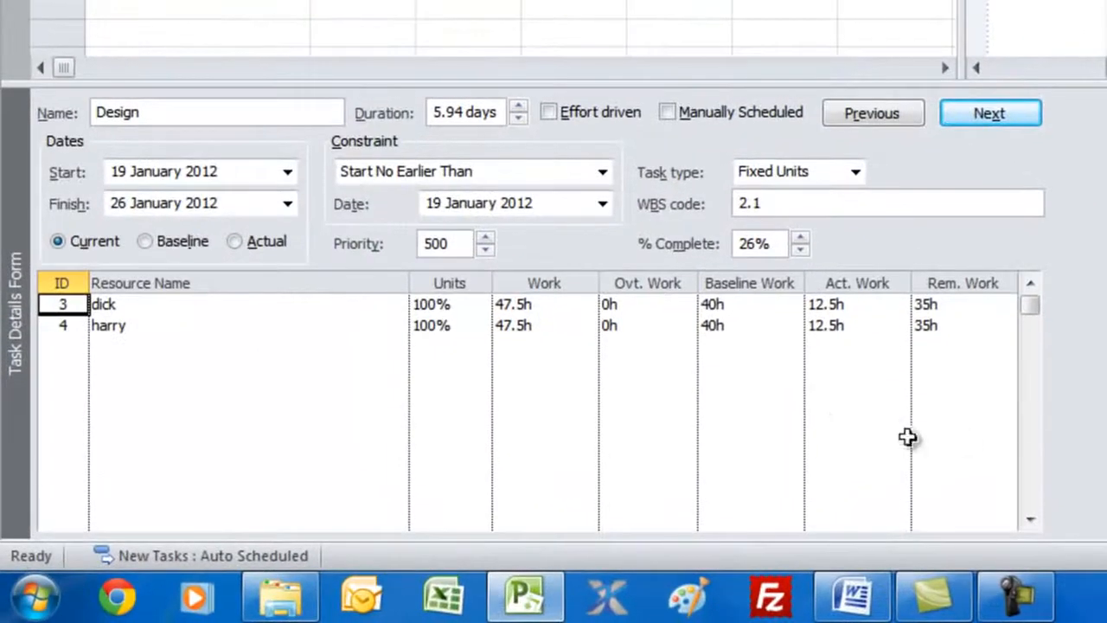
Step: Set the remaining work of the first resource assigned to the Design task to 40h in the task details form
left_click(831, 304)
left_click(946, 304)
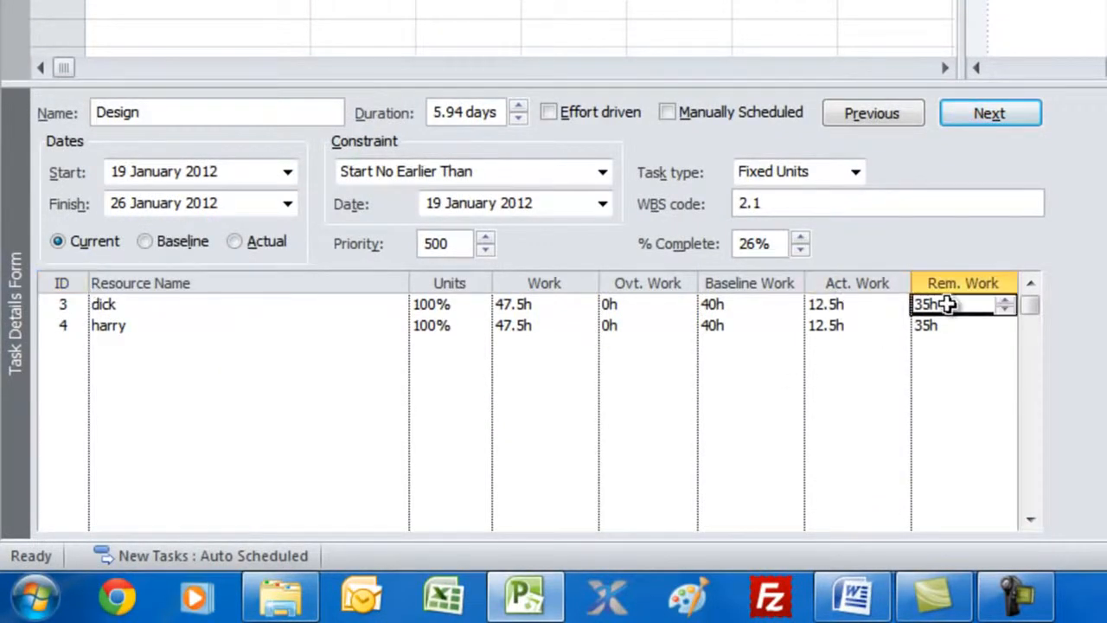
left_click(865, 328)
left_click(924, 329)
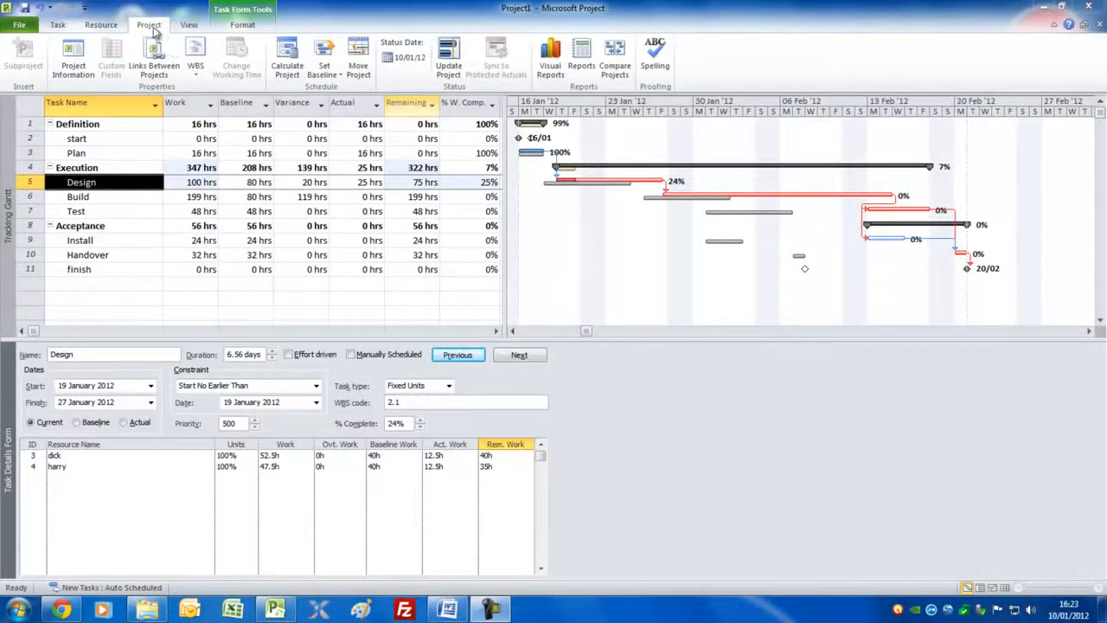
Step: Look through the available report categories and the list of cost reports, and close them without generating a report
left_click(586, 54)
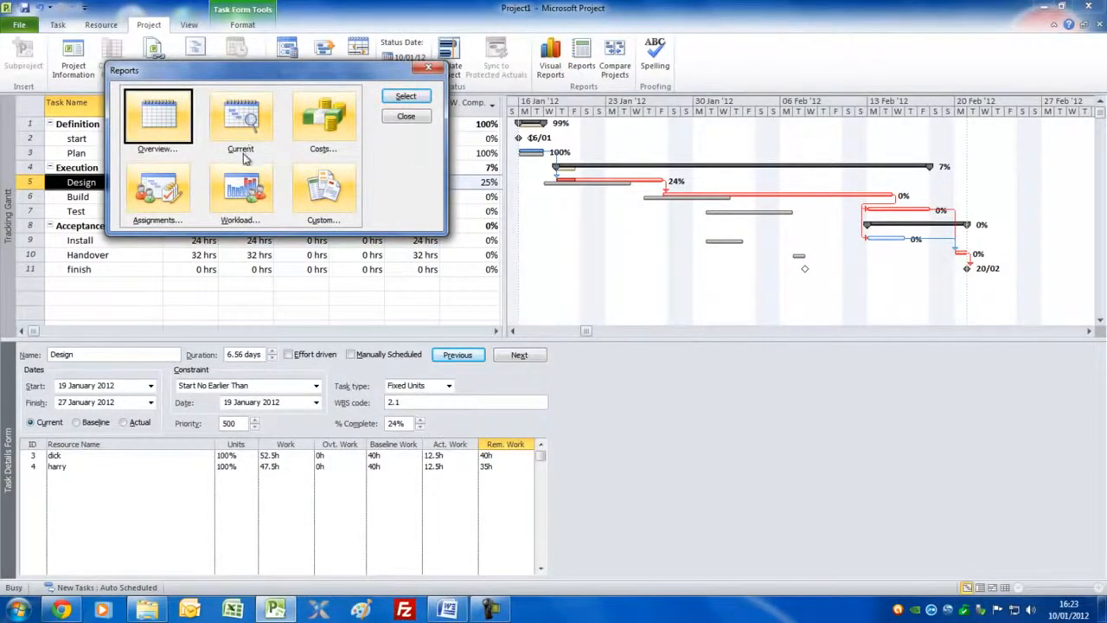
left_click(335, 115)
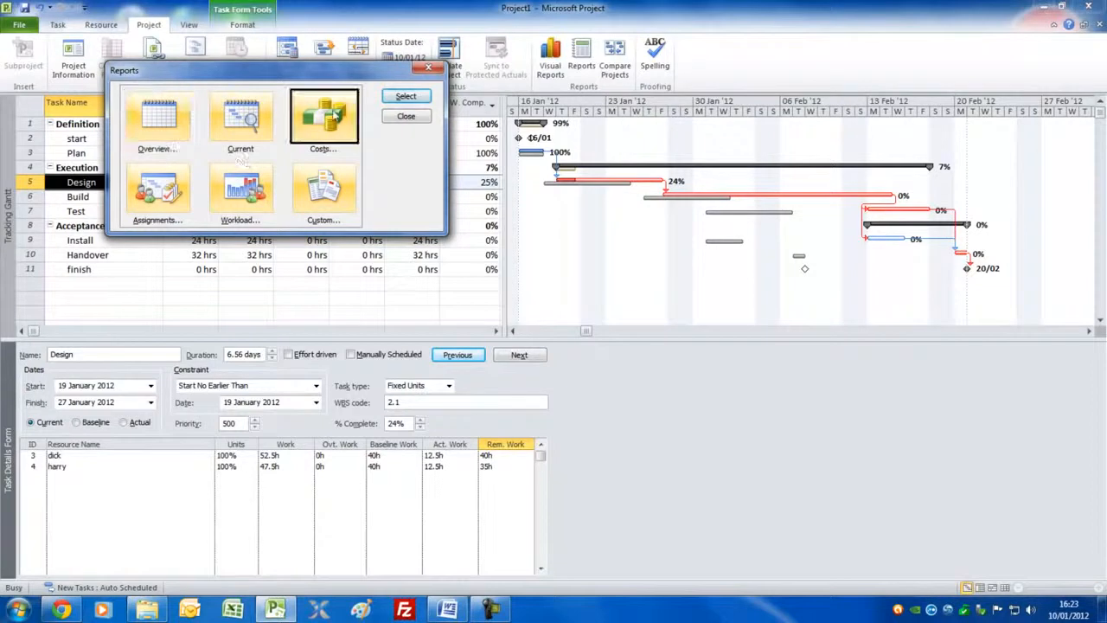
double_click(326, 123)
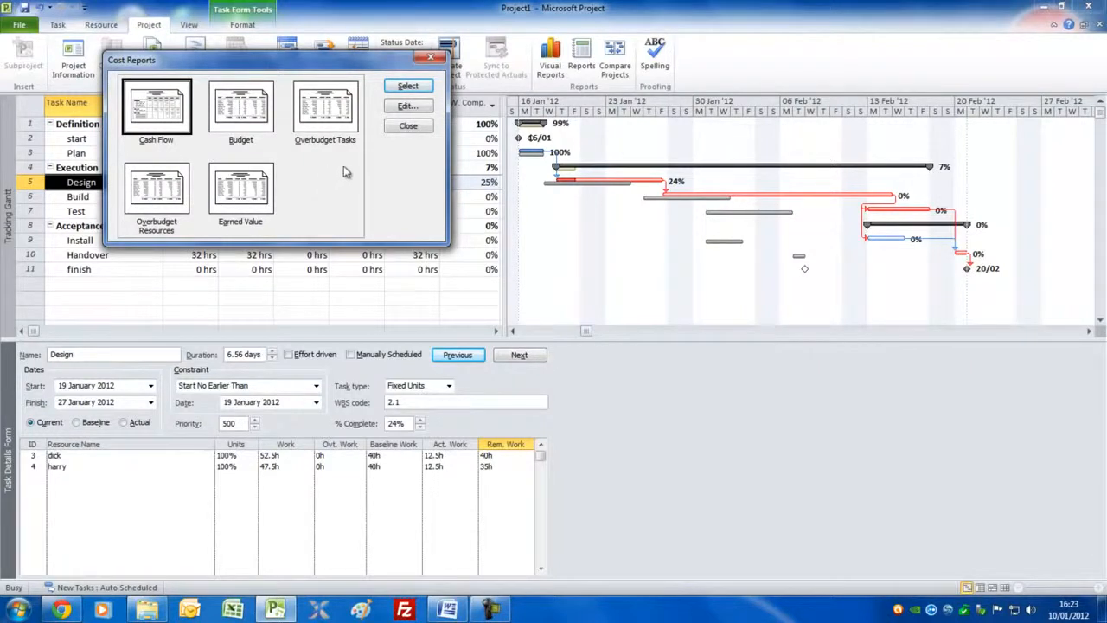
left_click(405, 127)
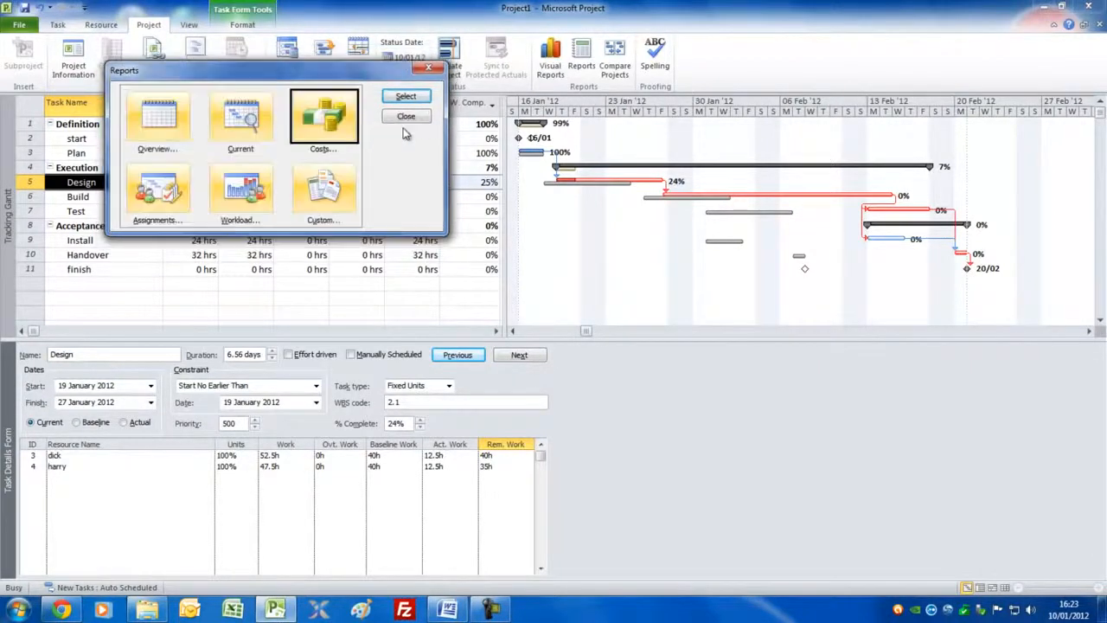
left_click(407, 116)
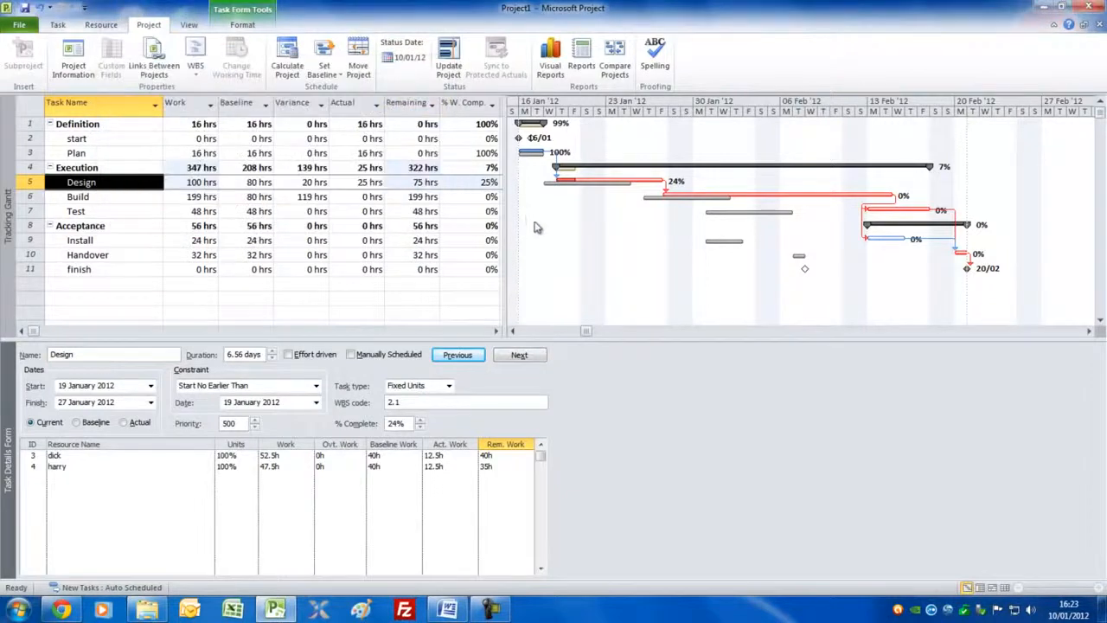